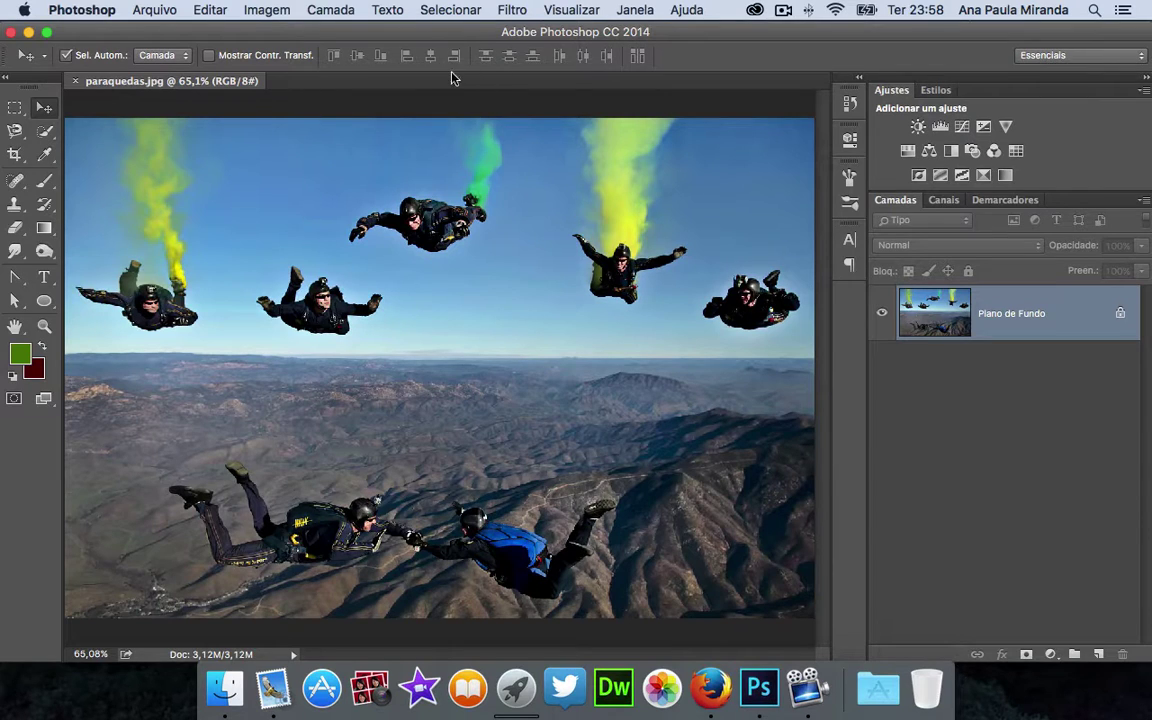
# Check the grid spacing and subdivisions in the guides, grid and slices preferences, leaving them unchanged
pyautogui.click(86, 12)
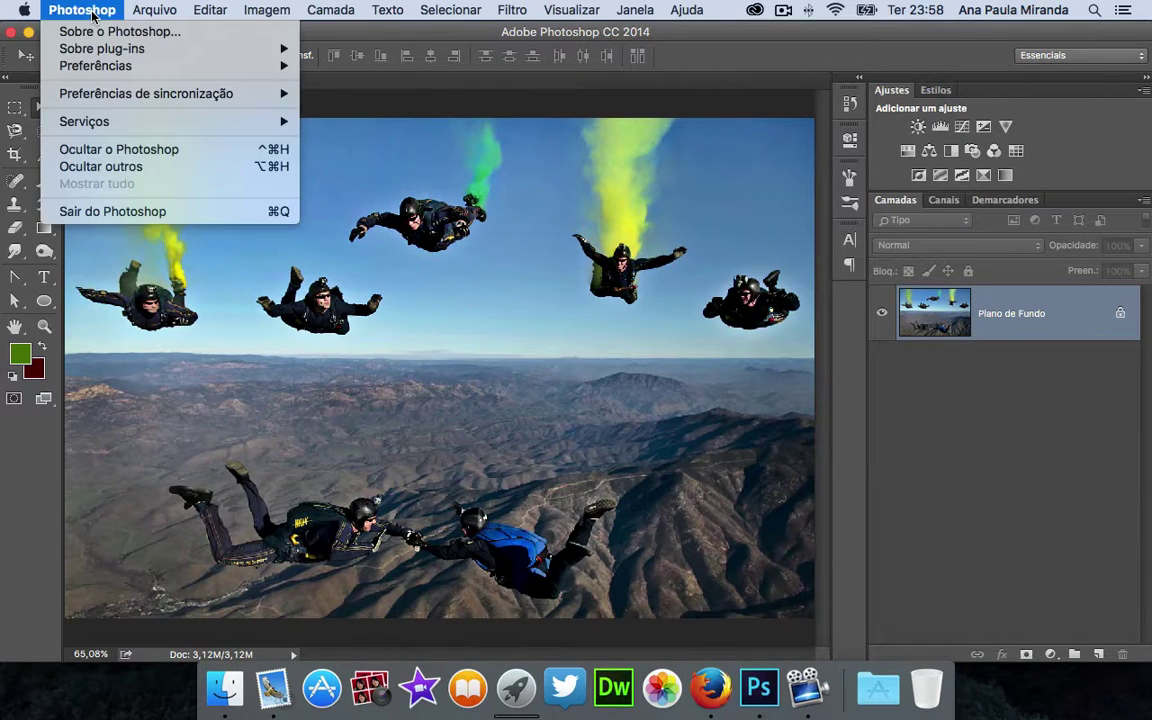
pyautogui.moveTo(94, 67)
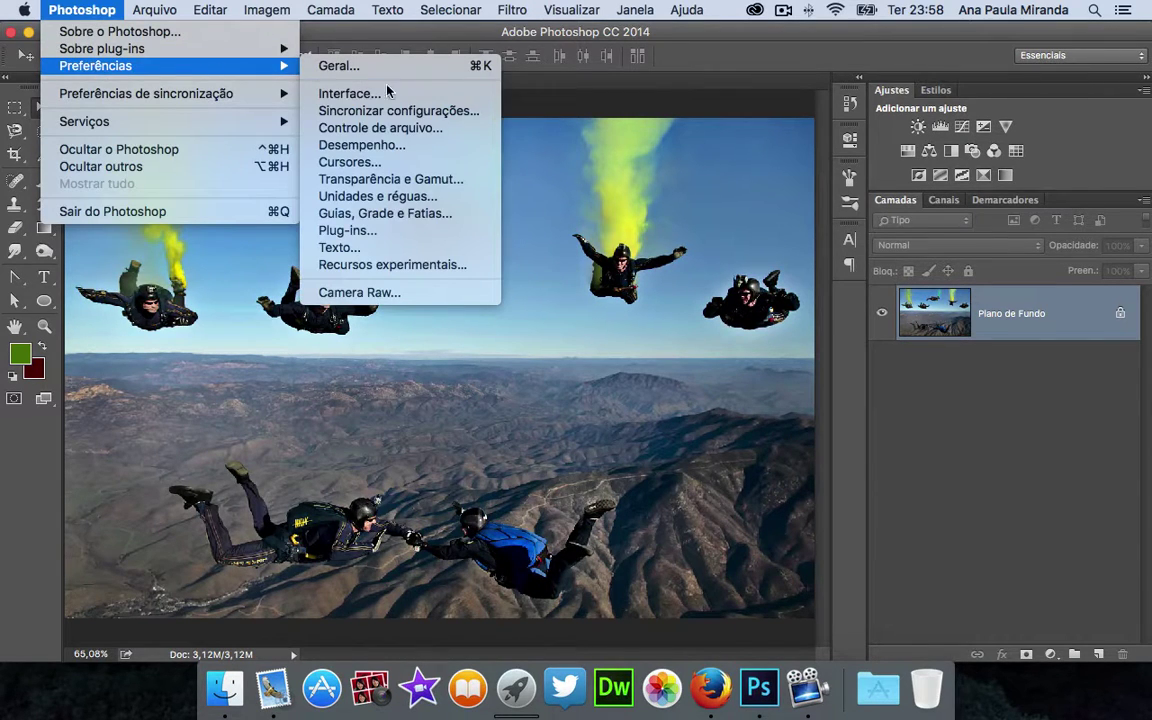
pyautogui.click(390, 214)
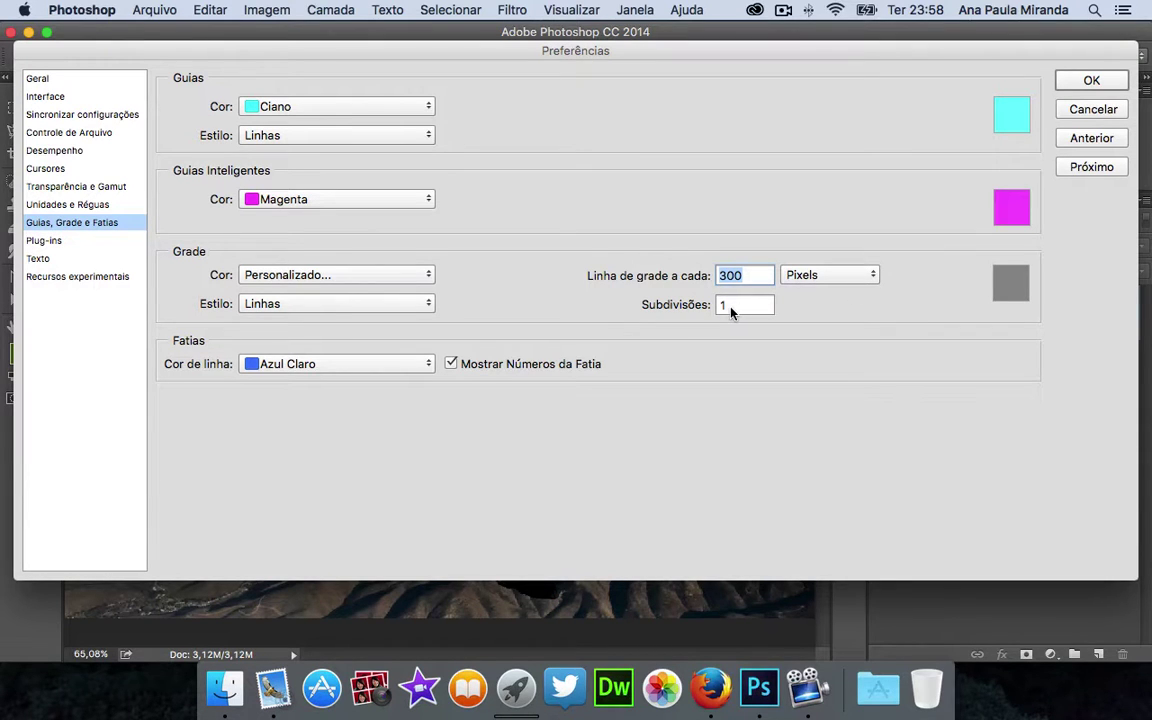
pyautogui.click(1093, 109)
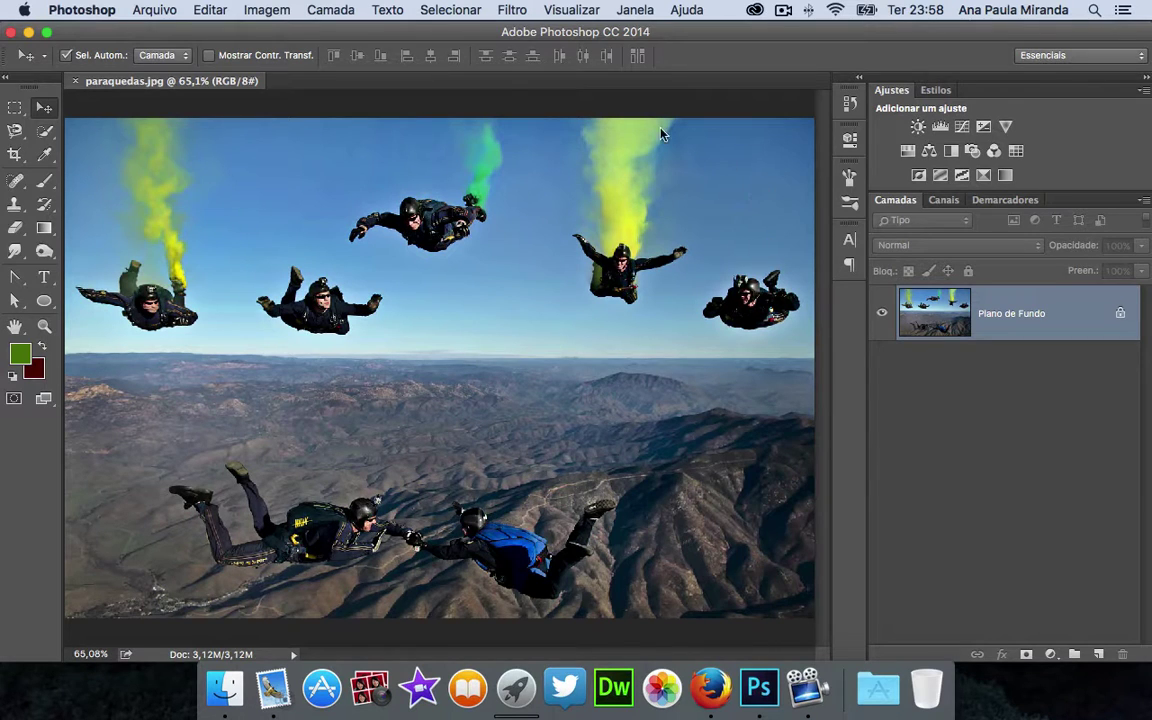
# Show the grid over the skydivers photo
pyautogui.click(572, 10)
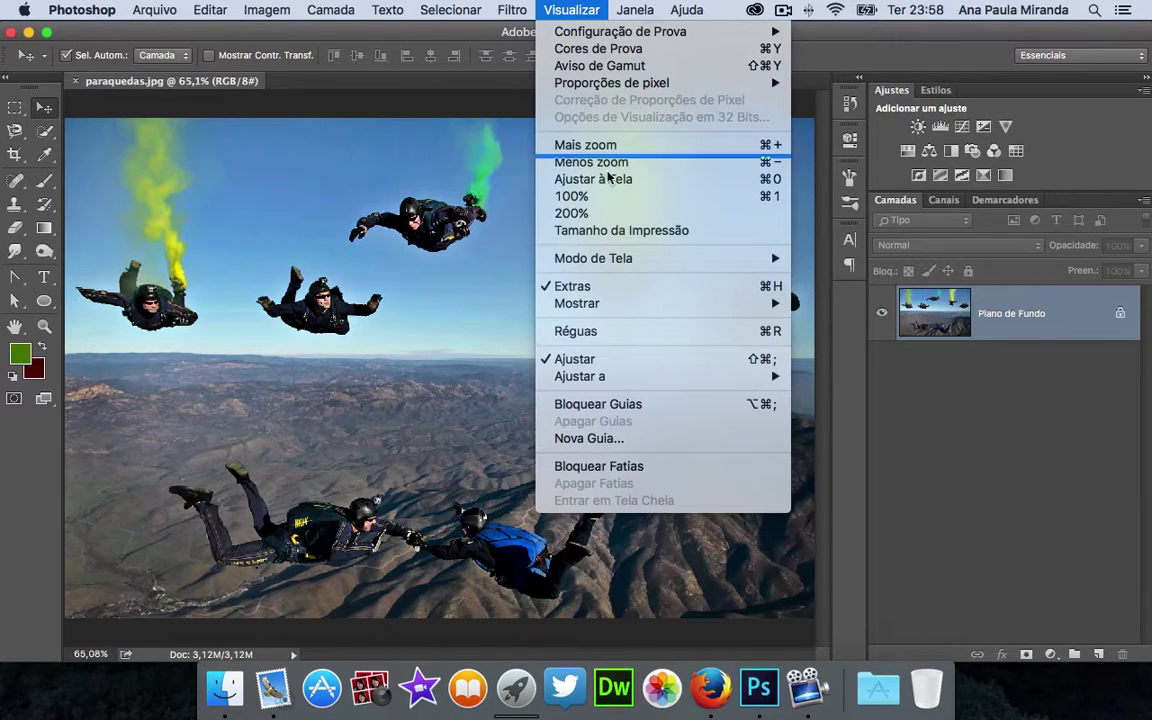
pyautogui.moveTo(630, 303)
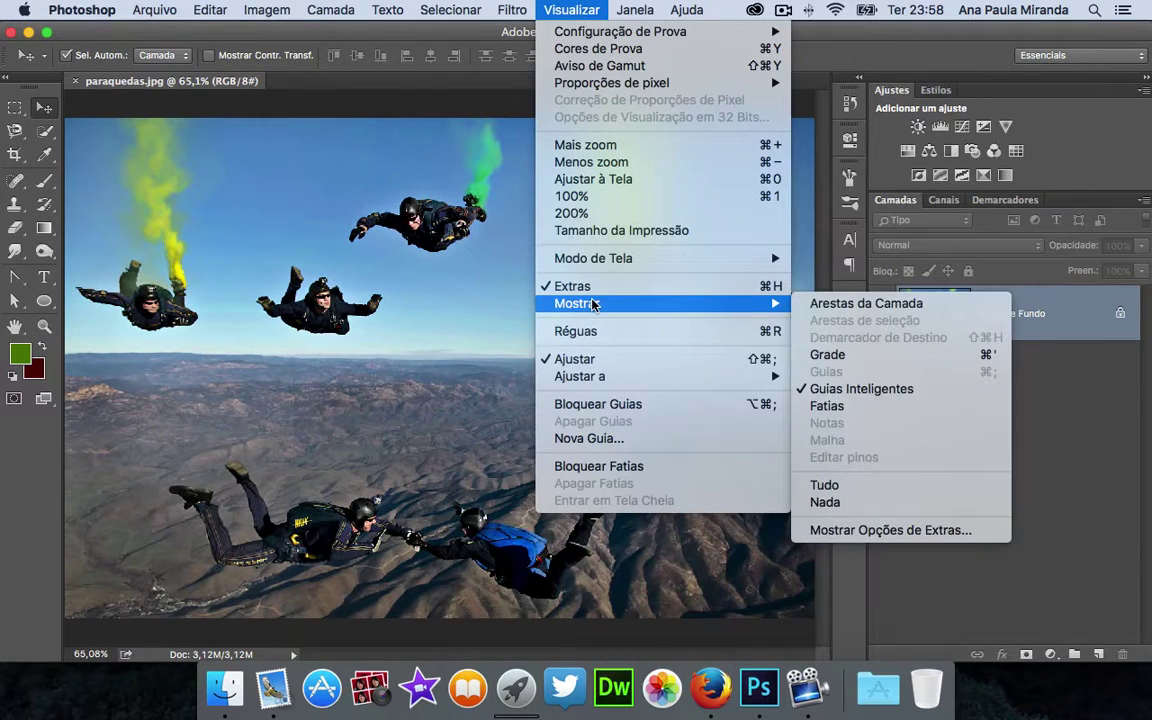
pyautogui.click(869, 354)
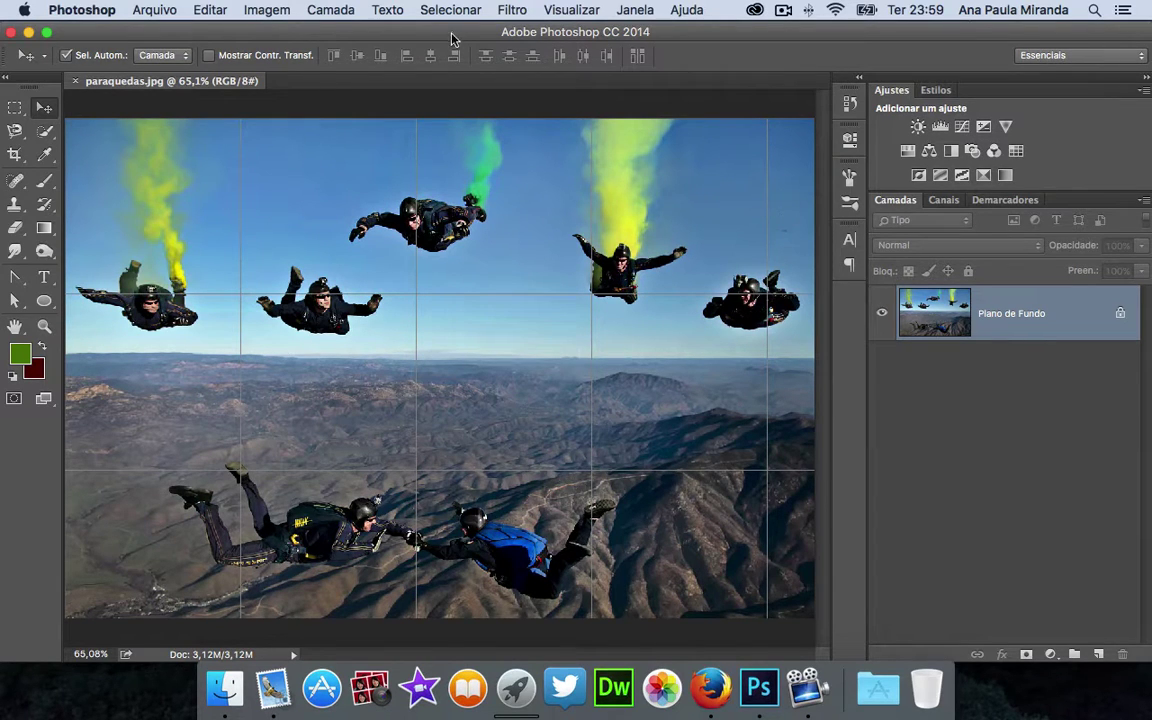
# Resize the image to 1200 px wide and 900 px high, with width and height unlinked
pyautogui.click(266, 10)
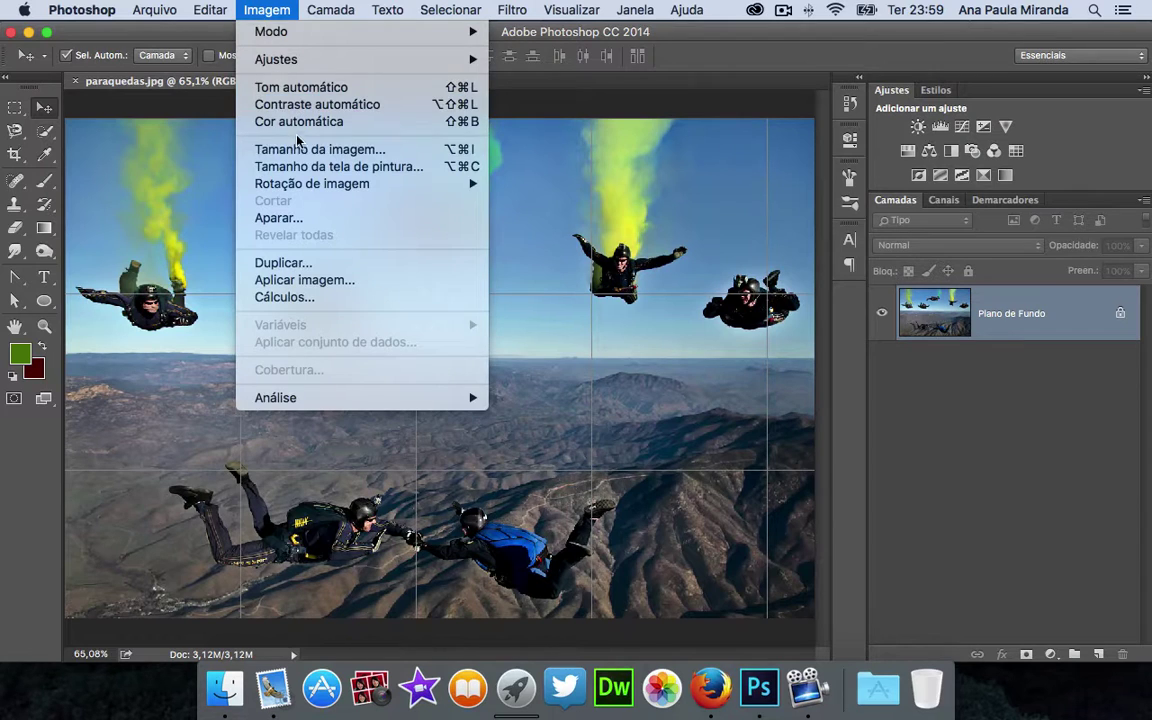
pyautogui.click(270, 147)
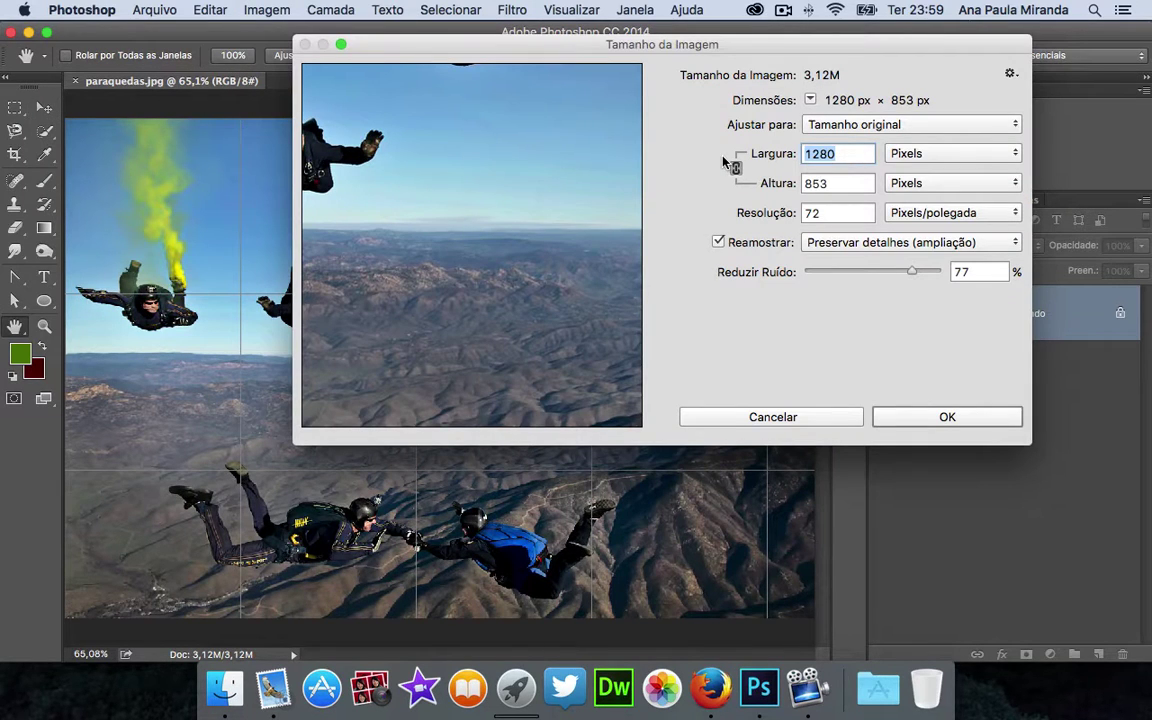
pyautogui.write('1200')
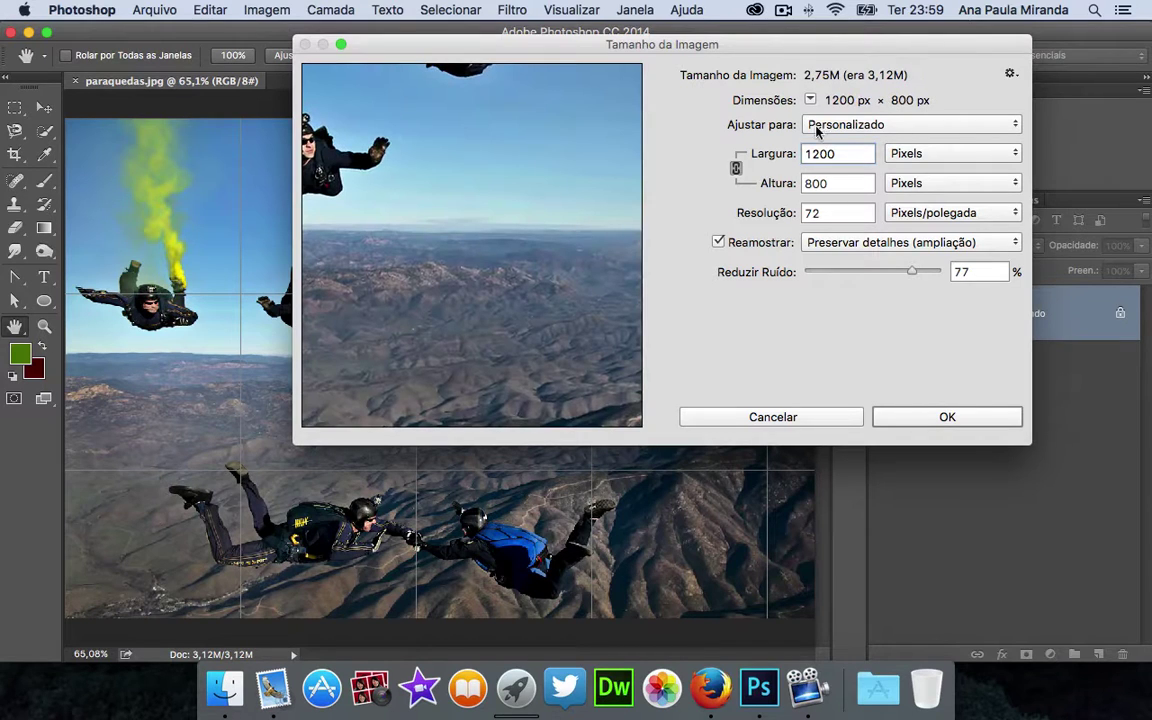
pyautogui.moveTo(843, 44); pyautogui.dragTo(934, 41)
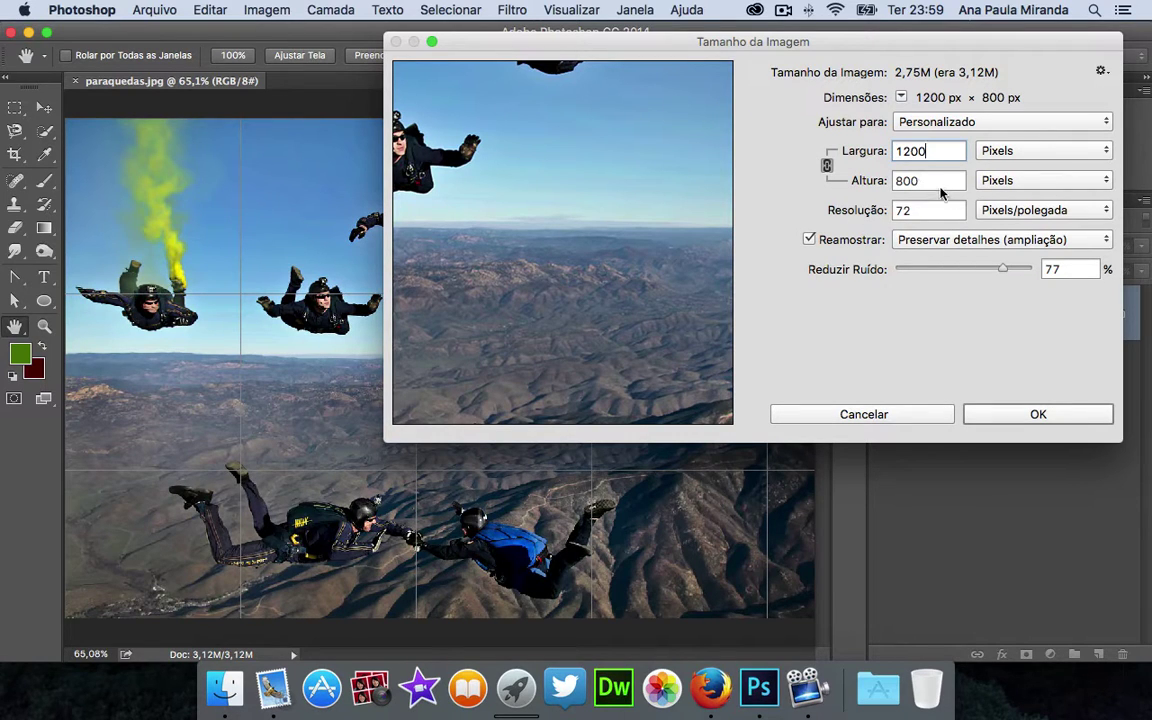
pyautogui.press('Tab')
pyautogui.moveTo(939, 57); pyautogui.dragTo(834, 74)
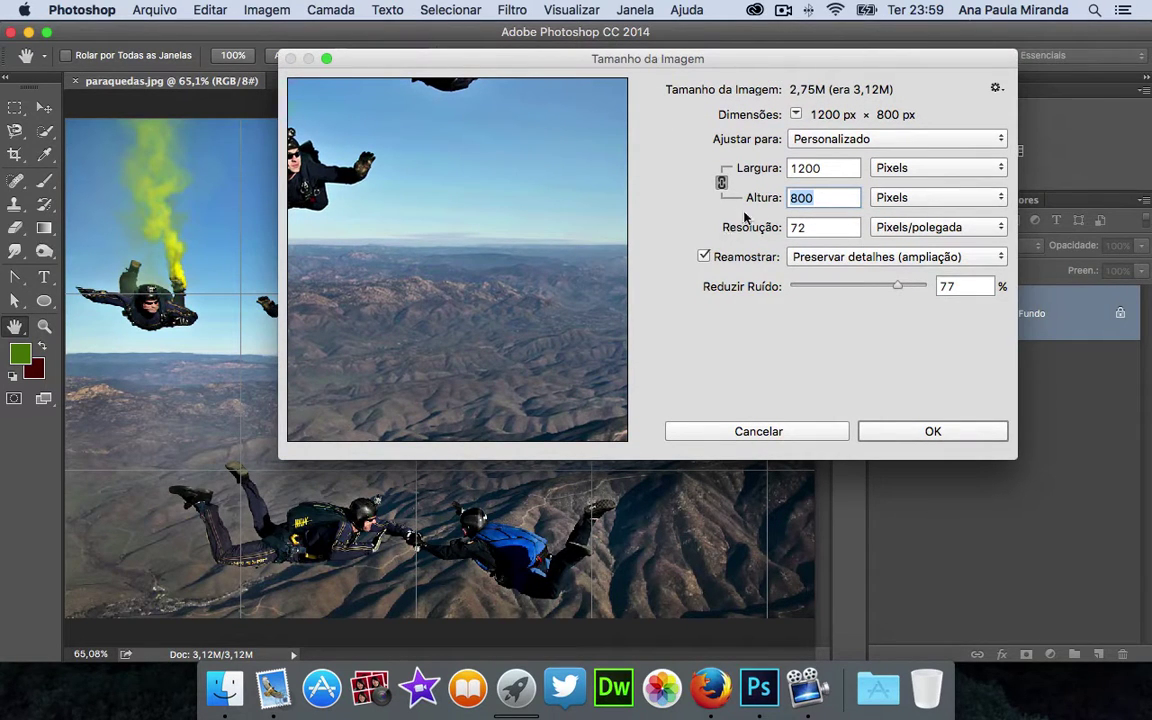
pyautogui.click(722, 184)
pyautogui.write('900')
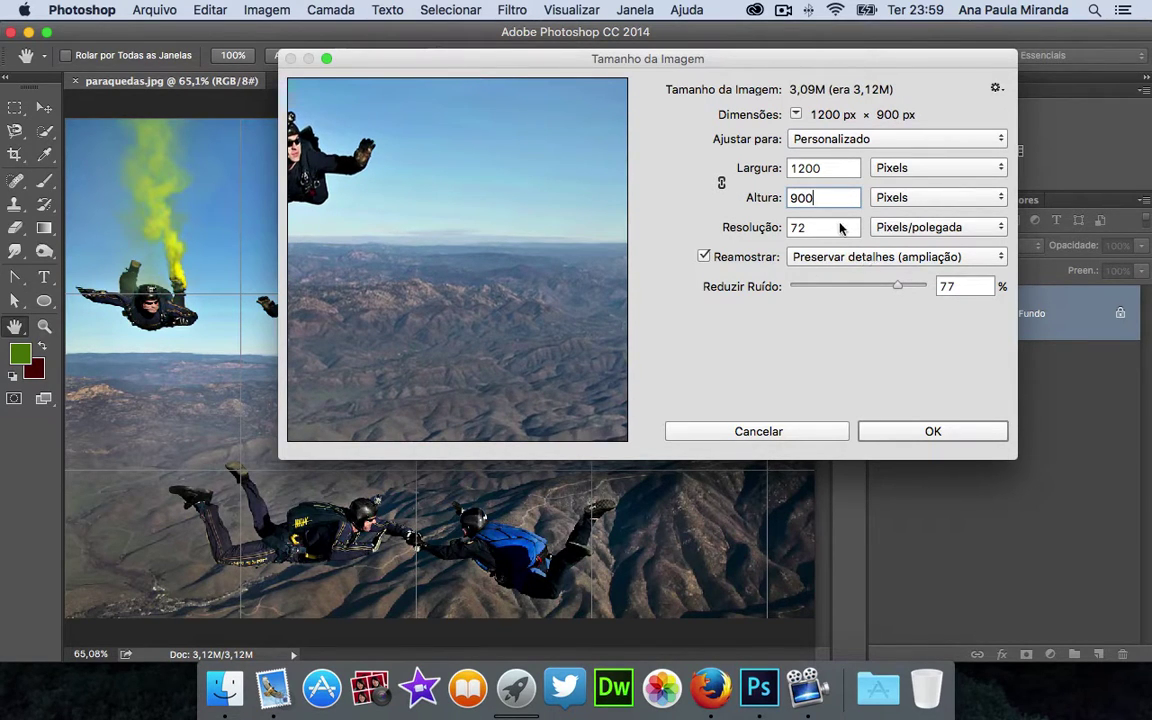
pyautogui.click(959, 439)
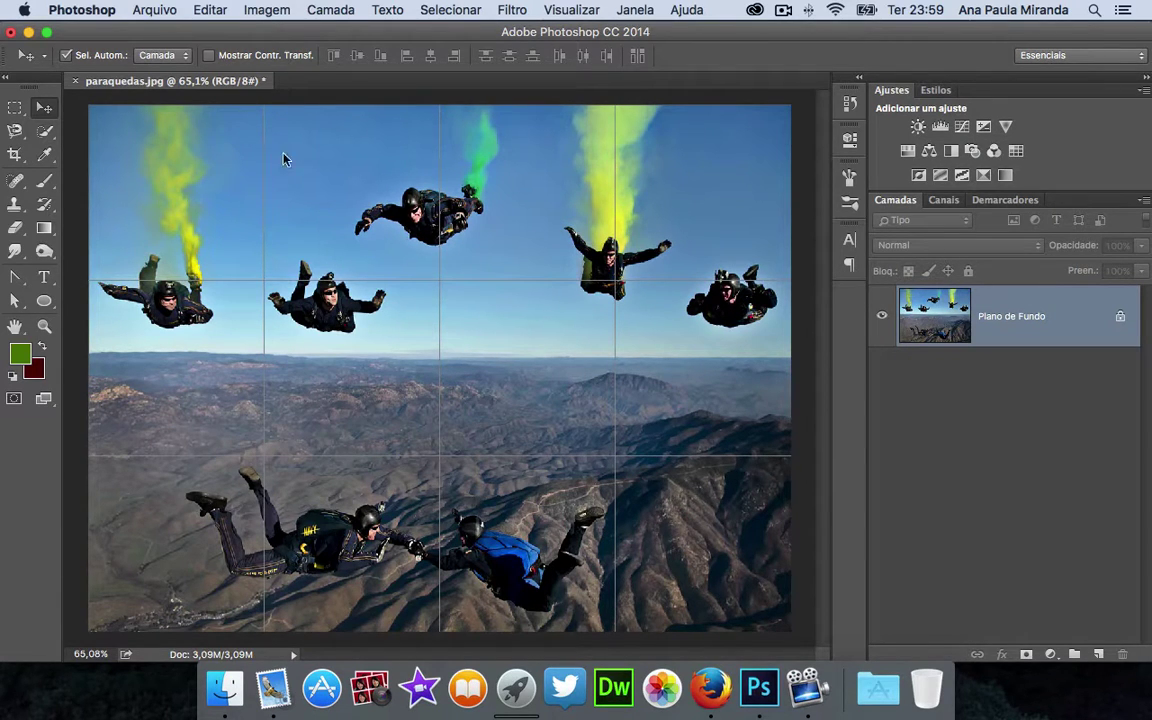
# Set the gridline spacing to 10 pixels in the guides, grid and slices preferences
pyautogui.click(84, 10)
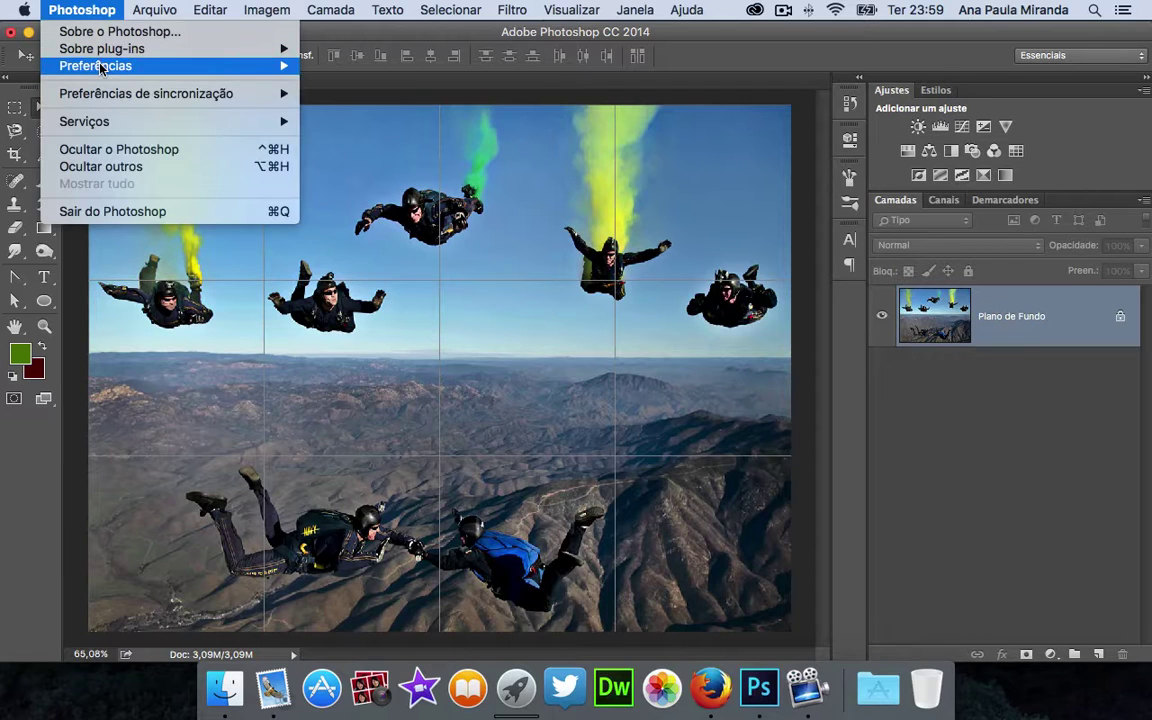
pyautogui.moveTo(100, 67)
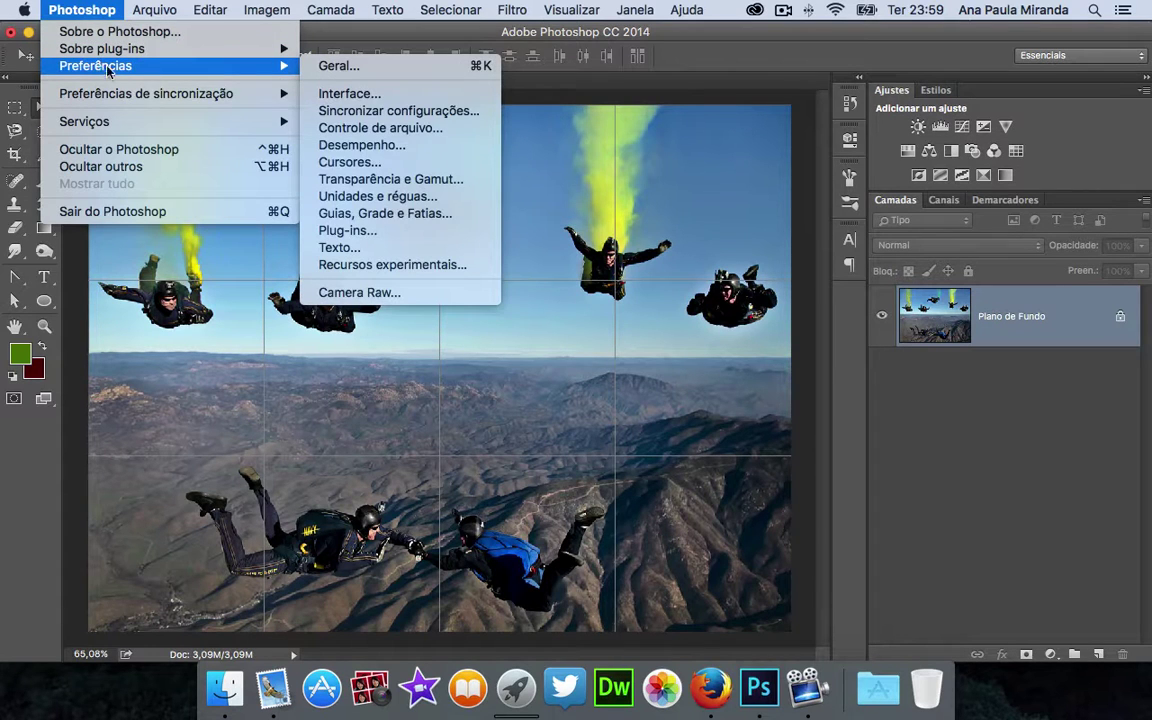
pyautogui.click(445, 221)
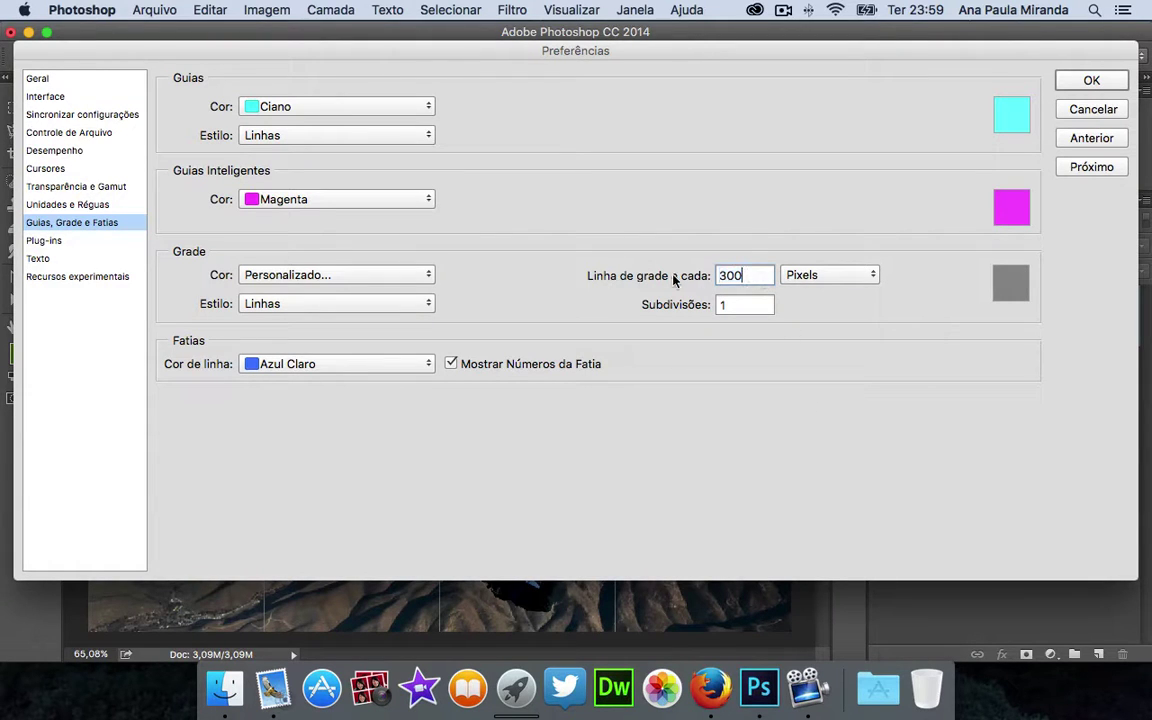
pyautogui.write('10')
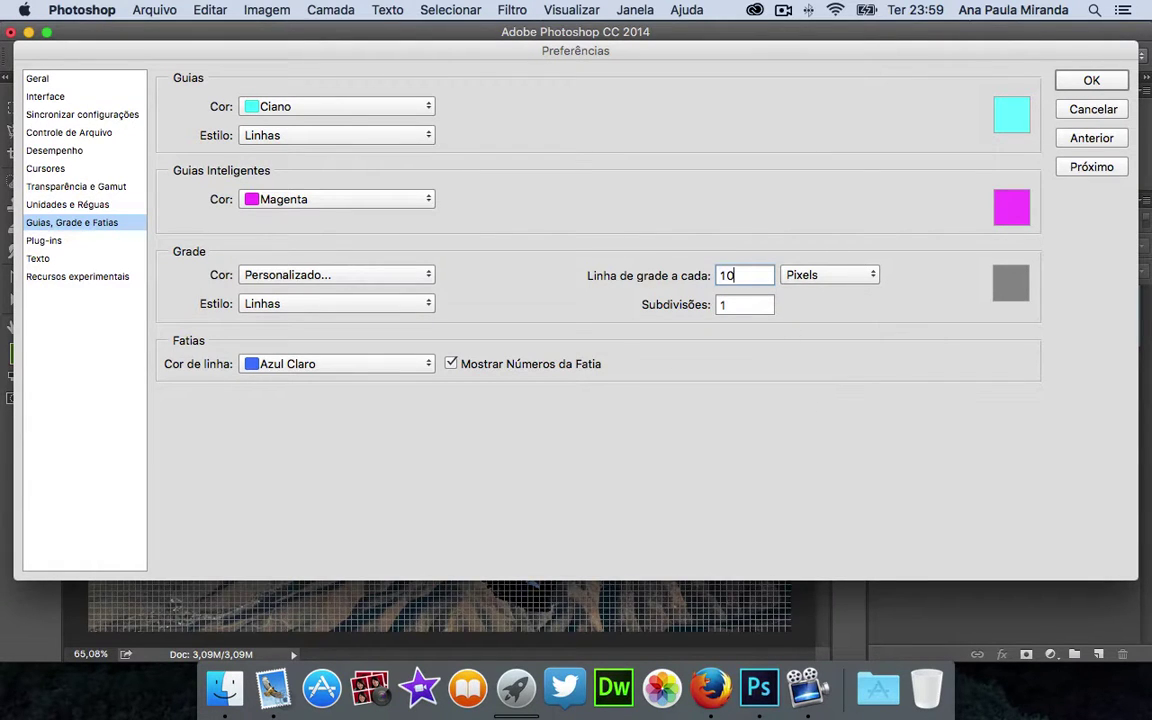
pyautogui.moveTo(629, 57); pyautogui.dragTo(679, 160)
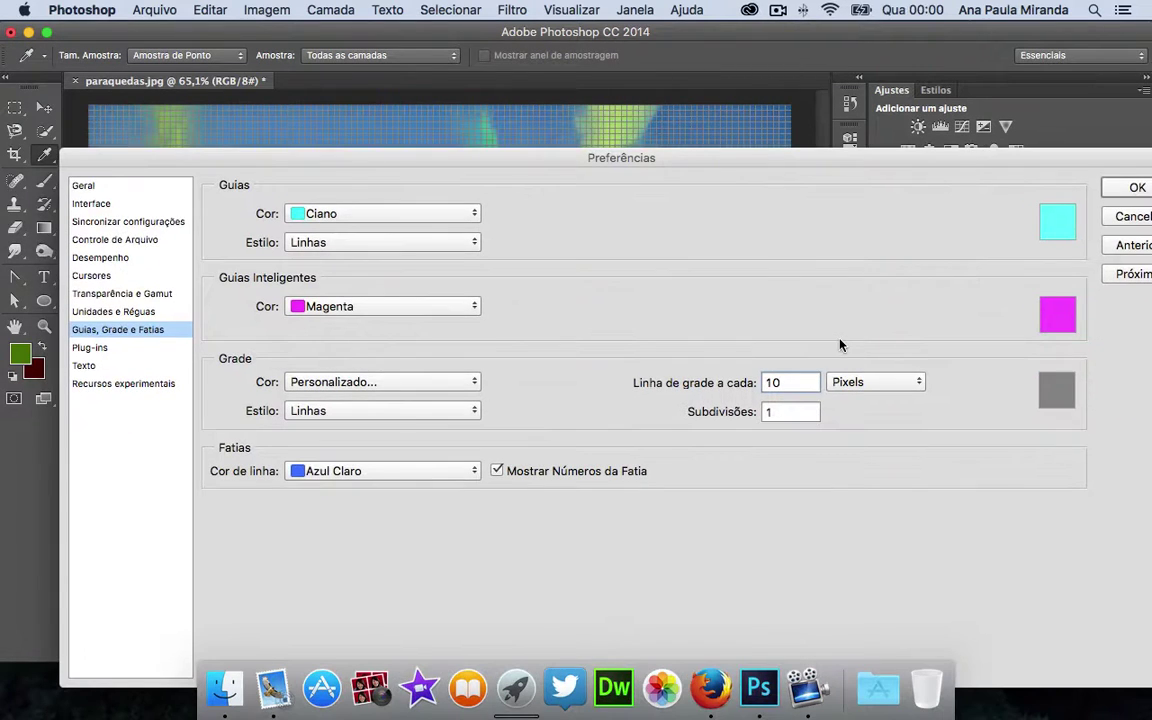
# Set the gridline spacing to 300 pixels and apply the preferences
pyautogui.moveTo(796, 390); pyautogui.dragTo(712, 387)
pyautogui.write('300')
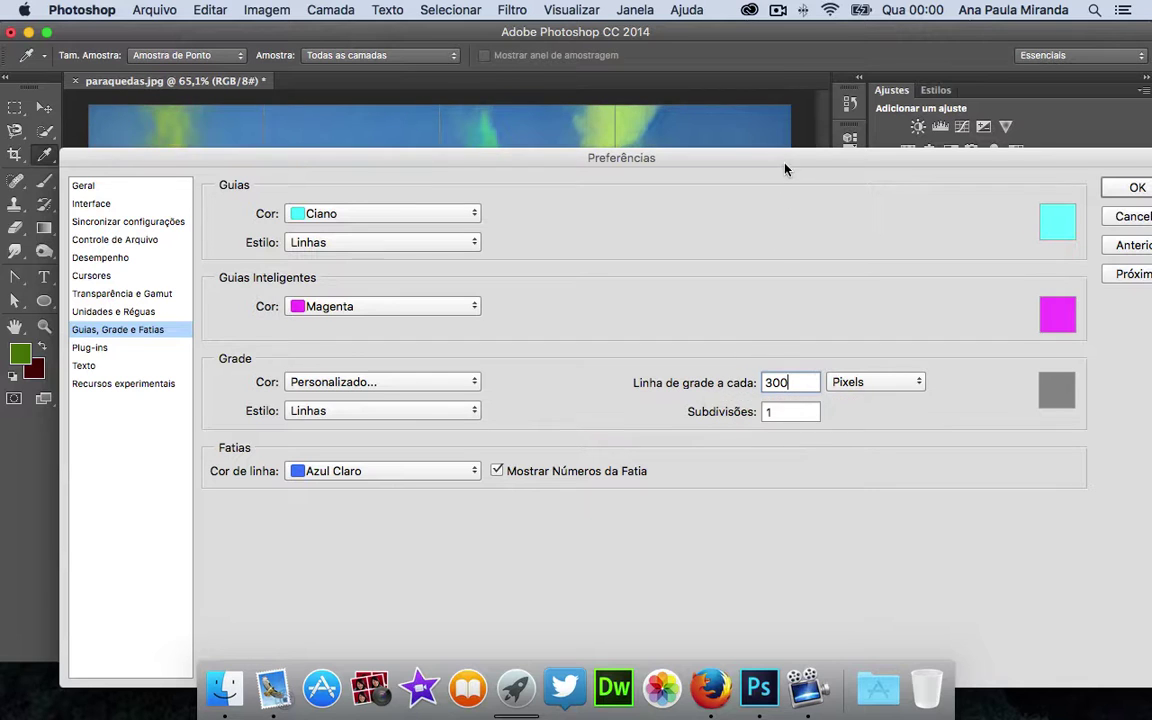
pyautogui.moveTo(785, 170)
pyautogui.mouseDown()
pyautogui.moveTo(529, 417)
pyautogui.moveTo(841, 362)
pyautogui.moveTo(775, 161)
pyautogui.mouseUp()
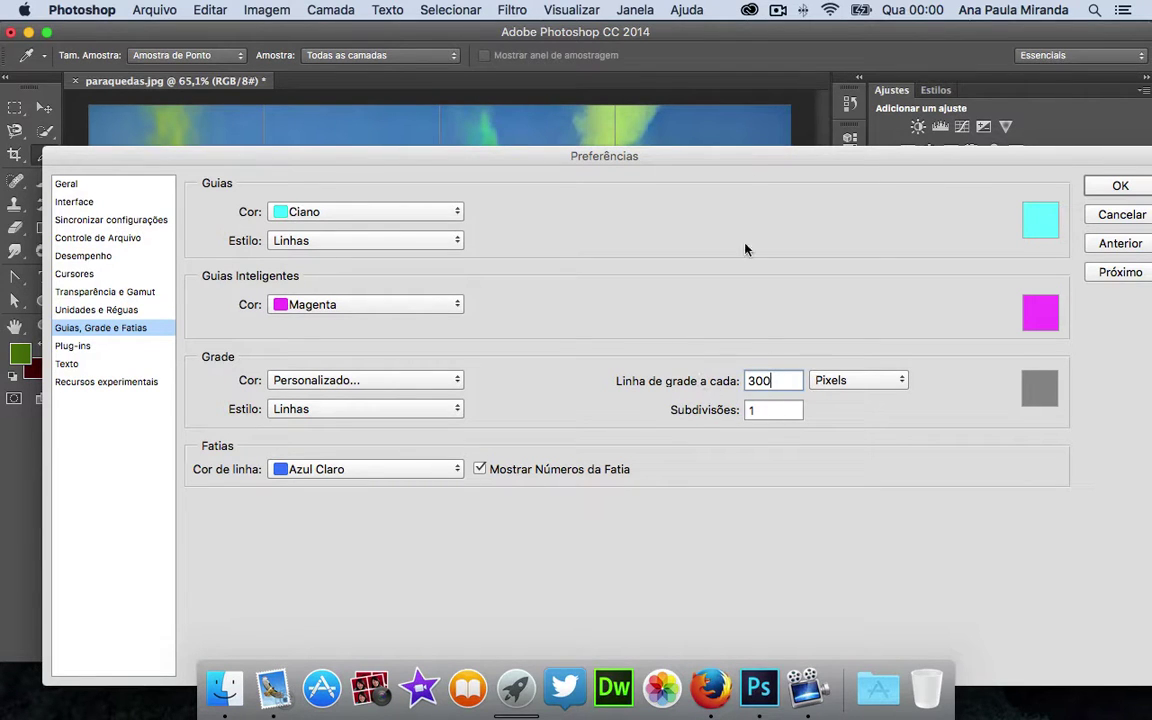
pyautogui.moveTo(748, 162); pyautogui.dragTo(804, 163)
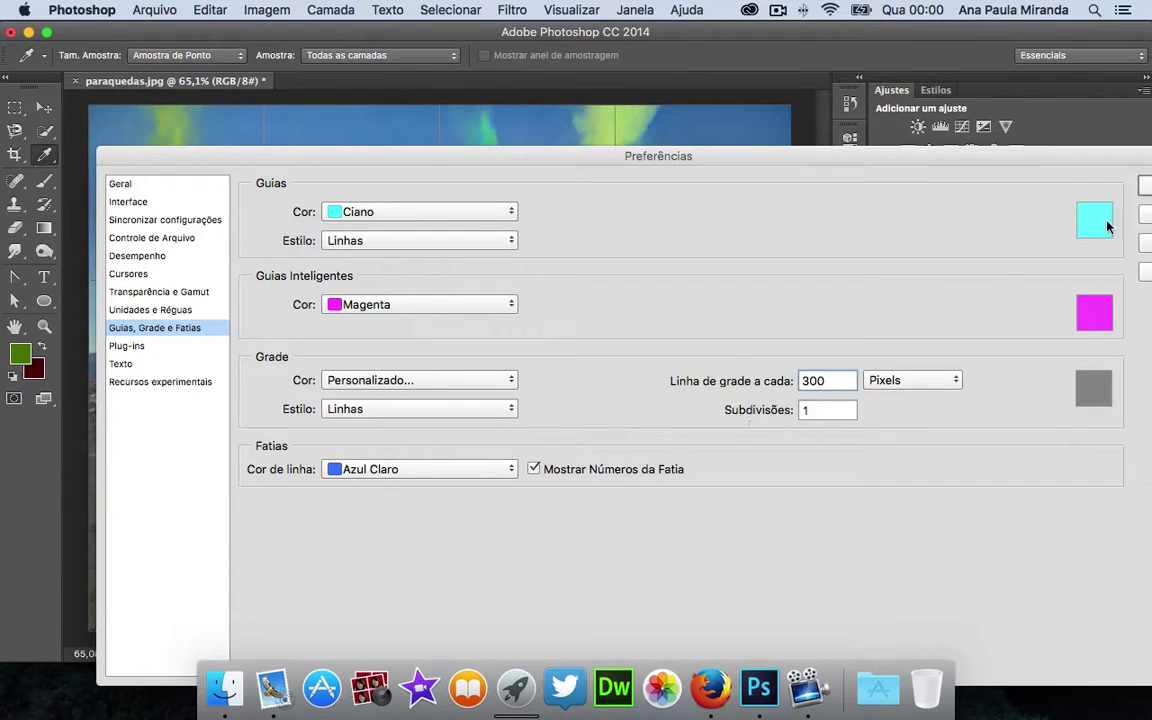
pyautogui.moveTo(1137, 164); pyautogui.dragTo(937, 178)
pyautogui.click(954, 198)
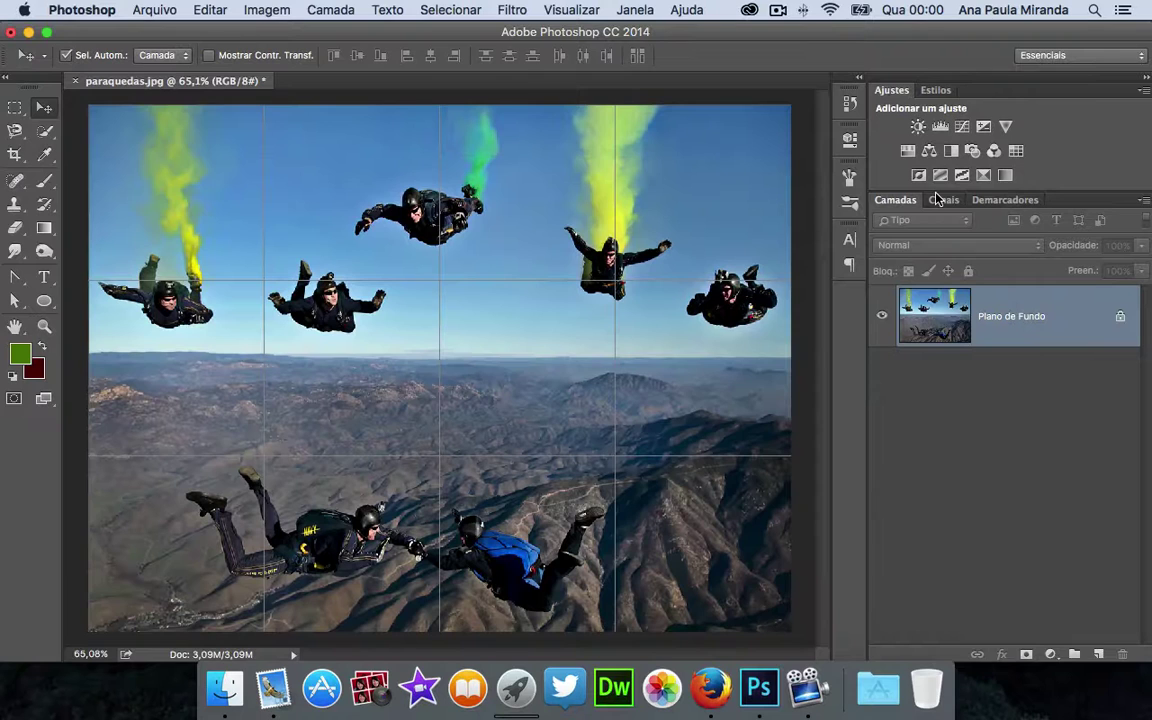
# Convert the locked background into a regular layer named "fundo"
pyautogui.doubleClick(1012, 318)
pyautogui.press('BackSpace')
pyautogui.write('fundo')
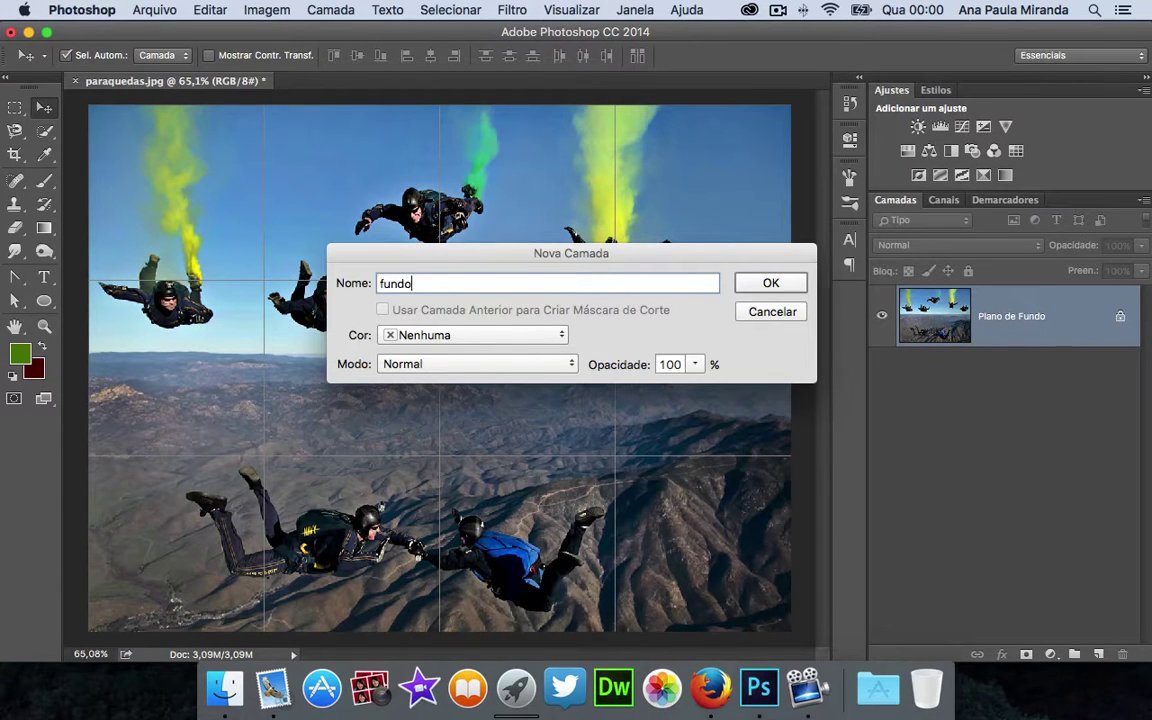
pyautogui.press('Return')
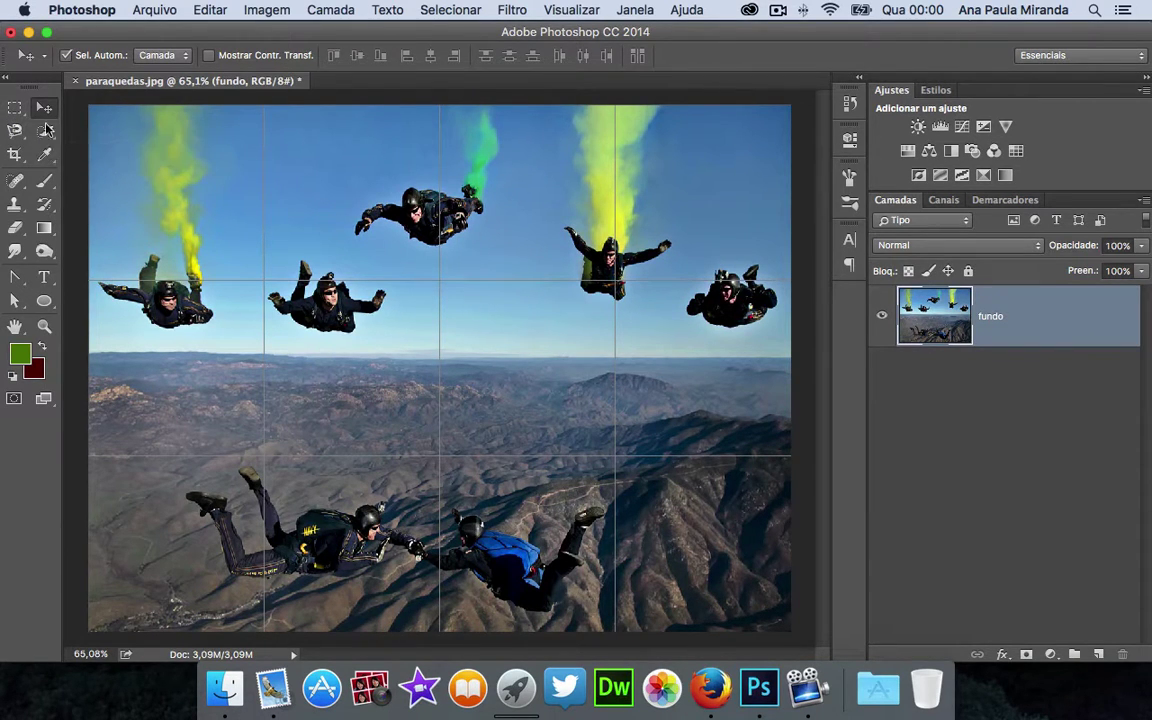
# Select a single pixel row along each of the two horizontal gridlines, combining both in one selection
pyautogui.click(15, 110)
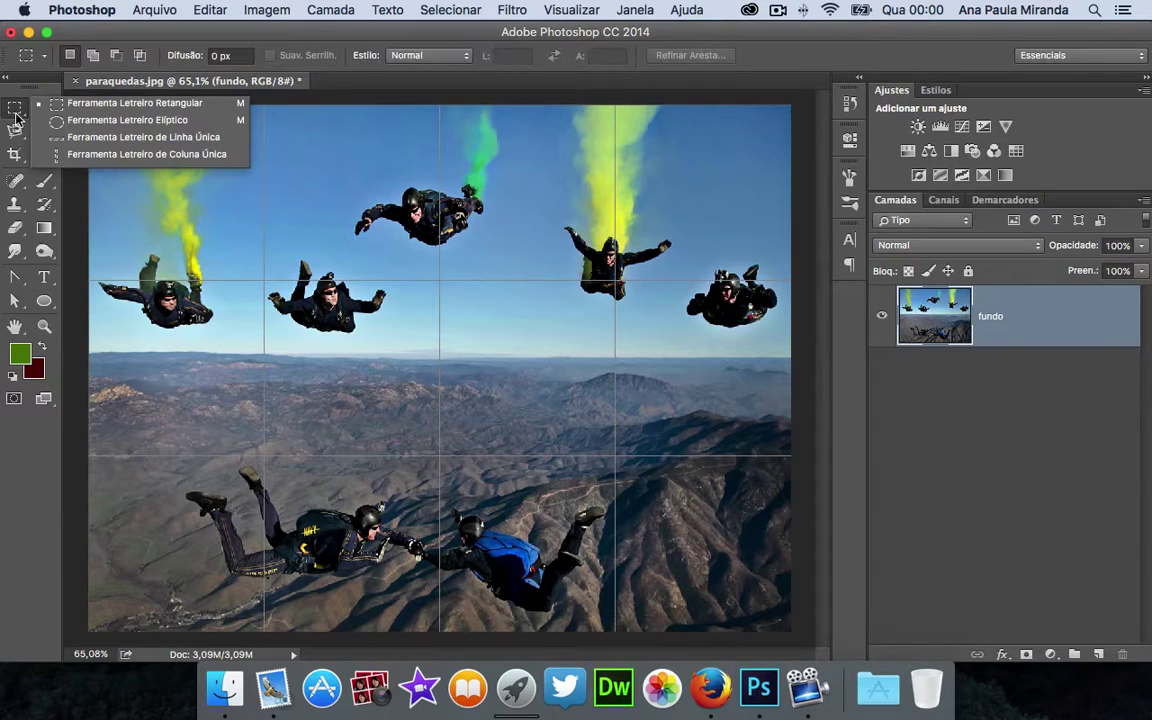
pyautogui.click(130, 141)
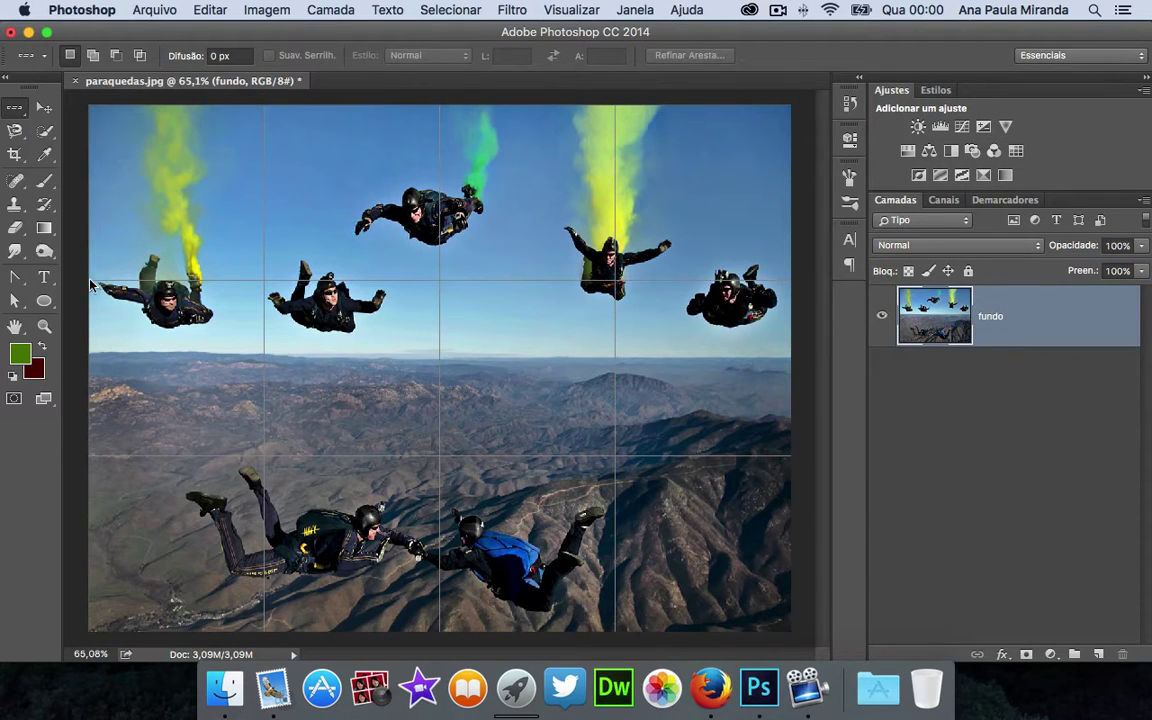
pyautogui.click(154, 281)
pyautogui.moveTo(154, 285); pyautogui.dragTo(405, 284)
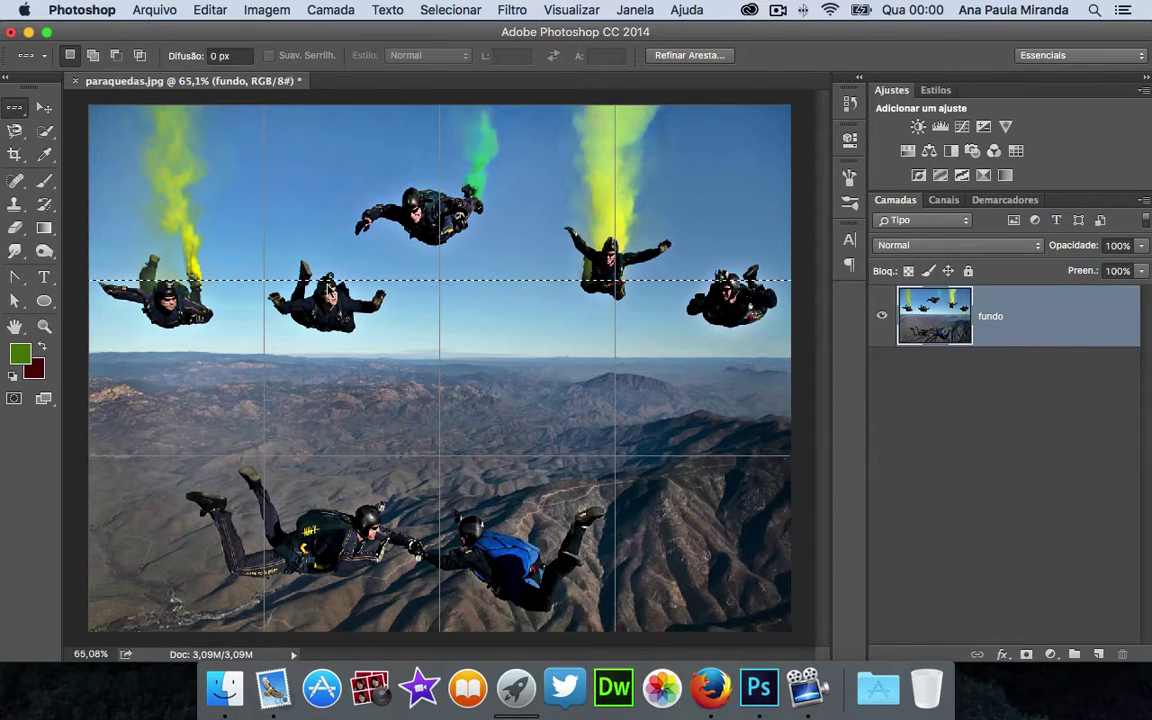
pyautogui.press('shift')
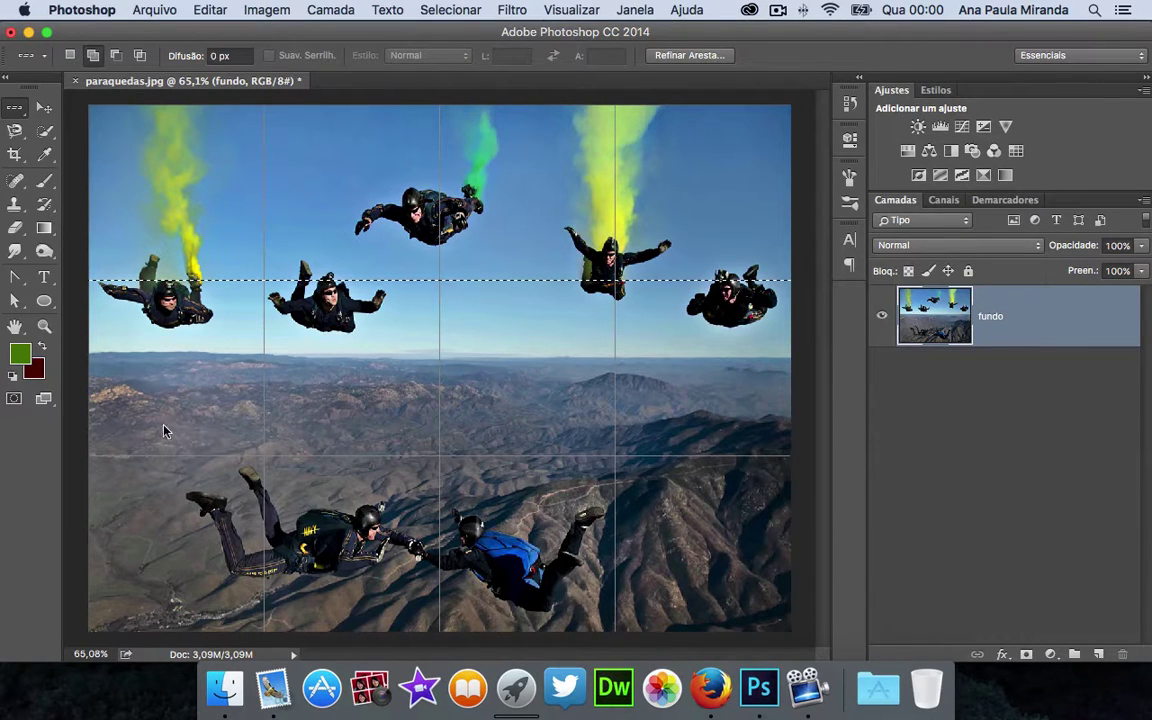
pyautogui.keyDown('shift'); pyautogui.click(89, 461); pyautogui.keyUp('shift')
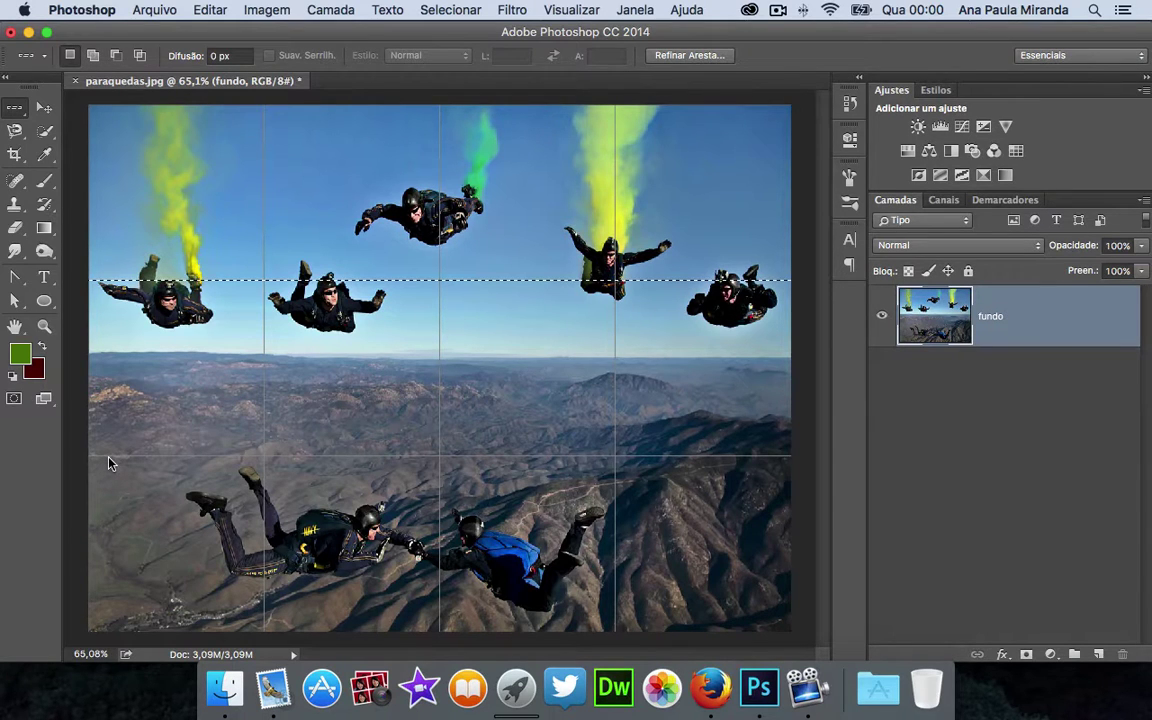
pyautogui.press('super+plus')
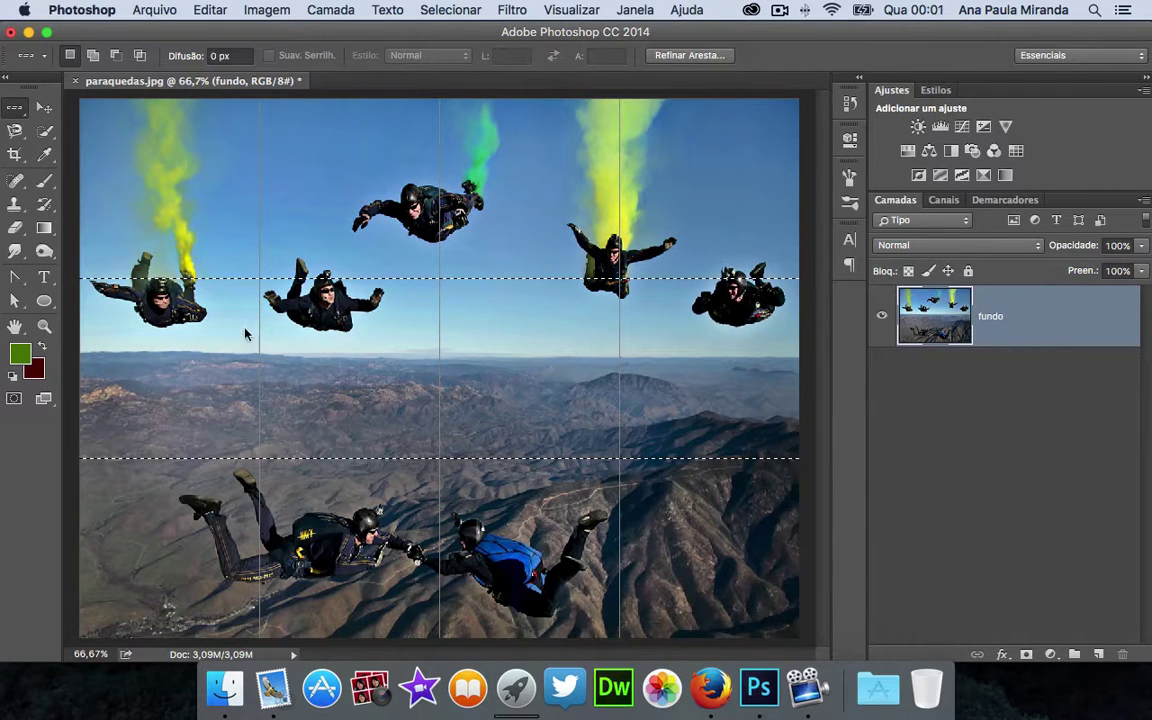
# Add a single pixel column along each of the three vertical gridlines to the selection
pyautogui.click(20, 114)
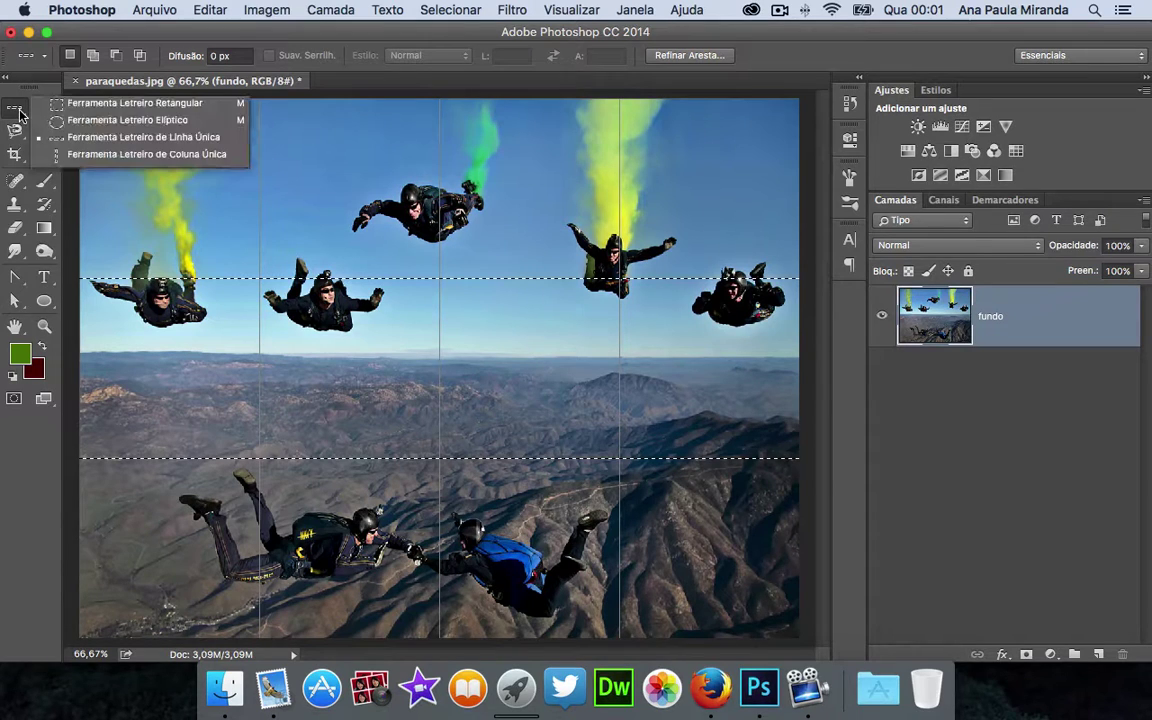
pyautogui.click(190, 156)
pyautogui.press('shift')
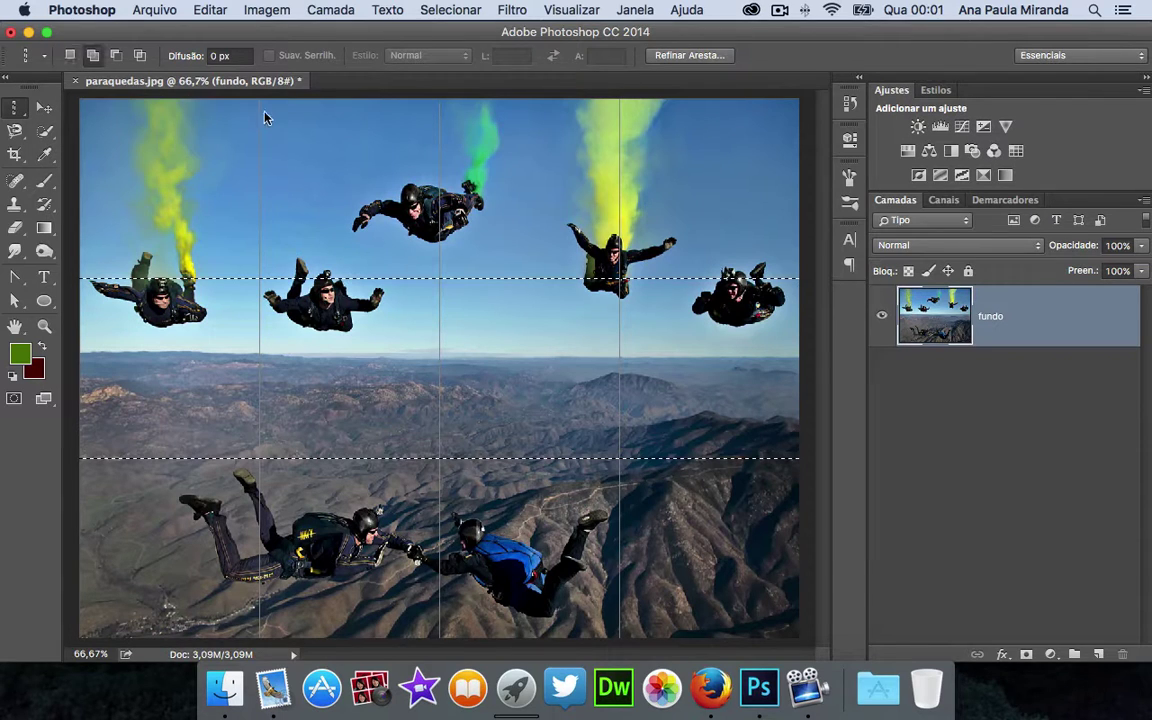
pyautogui.keyDown('shift'); pyautogui.click(260, 108); pyautogui.keyUp('shift')
pyautogui.keyDown('shift'); pyautogui.click(440, 108); pyautogui.keyUp('shift')
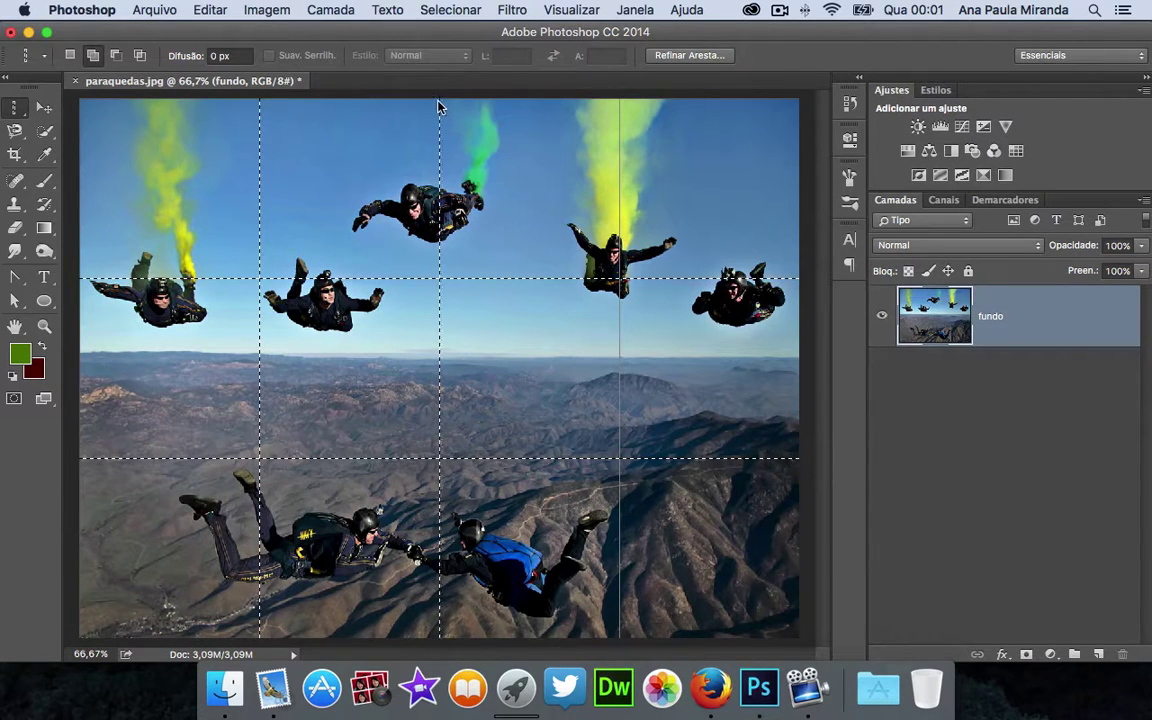
pyautogui.keyDown('shift'); pyautogui.click(620, 106); pyautogui.keyUp('shift')
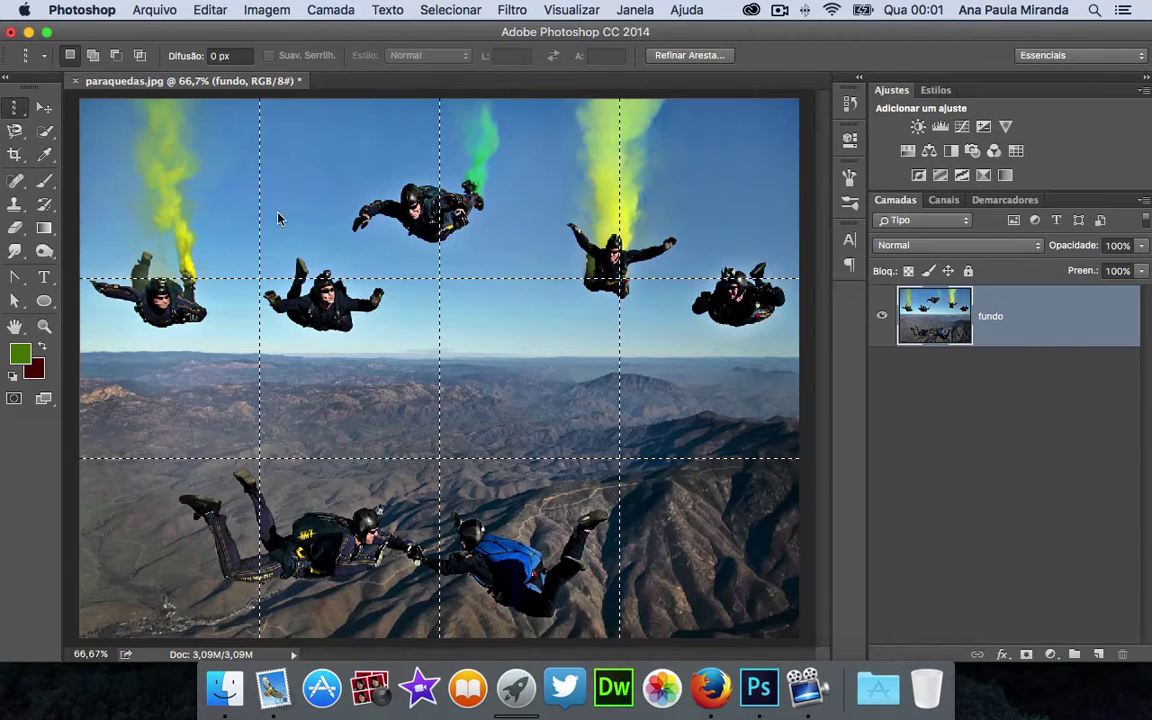
# Create a new layer named "grade" above the fundo layer
pyautogui.click(1100, 654)
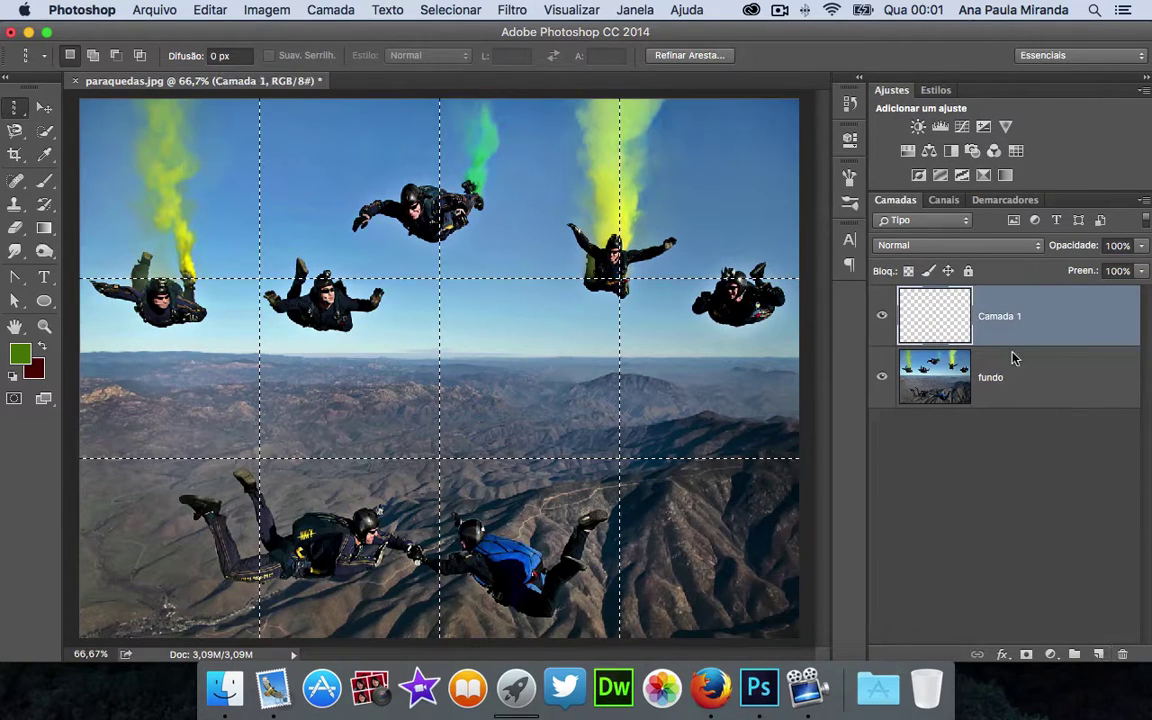
pyautogui.write('grade')
pyautogui.press('Return')
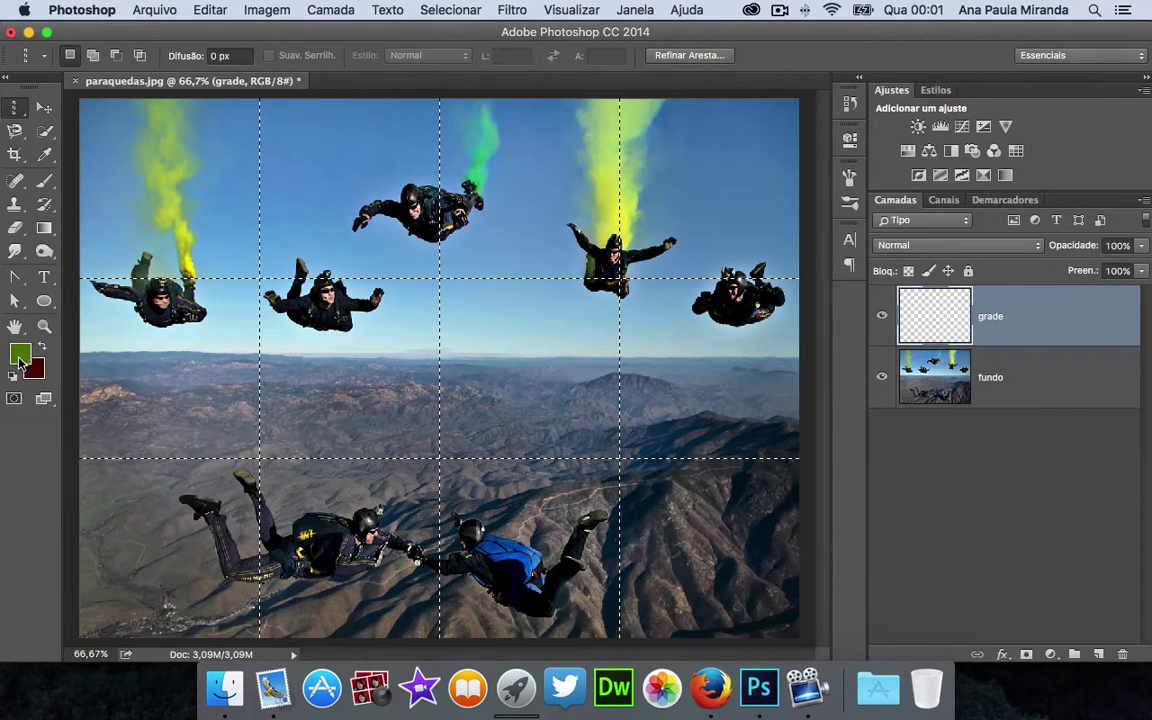
# Fill the row and column selection with white on the grade layer and deselect it
pyautogui.press('d')
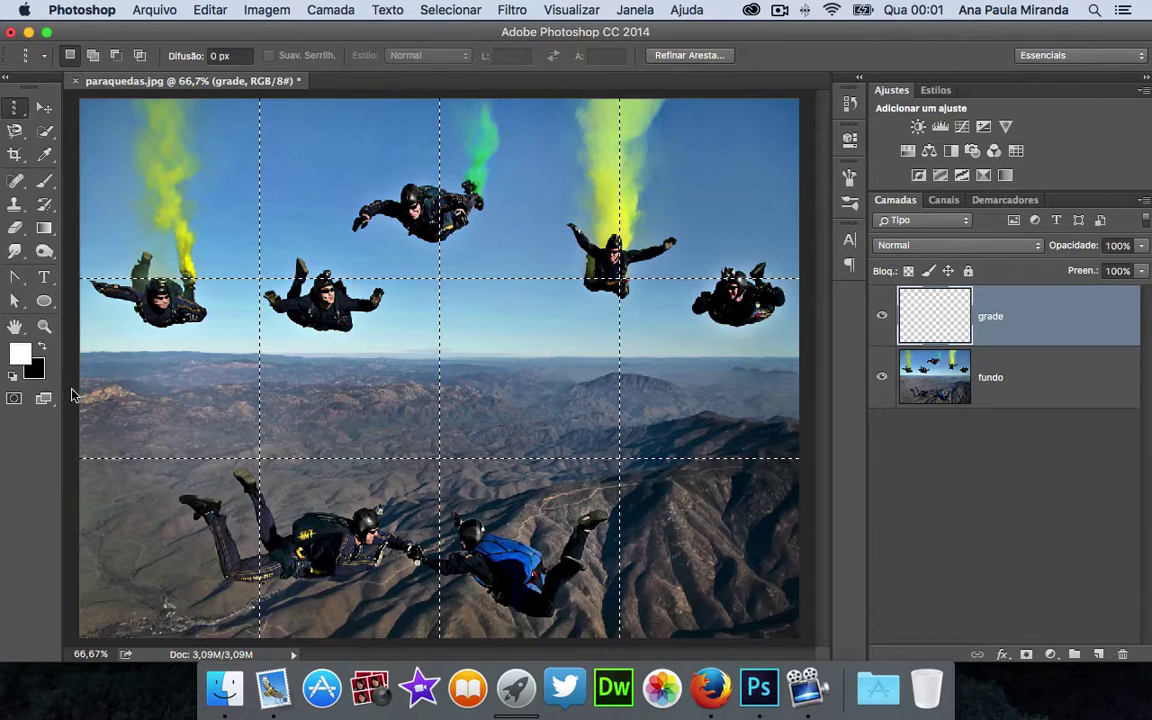
pyautogui.press('x')
pyautogui.press('super+d')
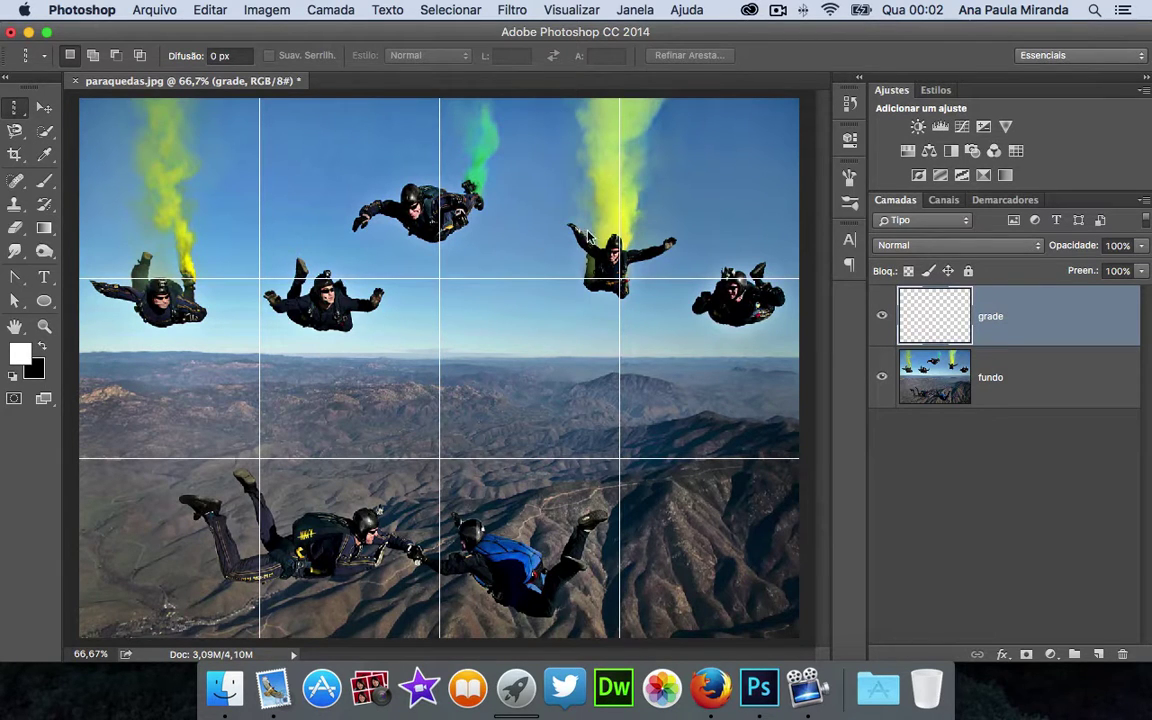
# Compare the white lines with the document grid by briefly toggling the grade layer's visibility and the grid display
pyautogui.click(879, 316)
pyautogui.click(879, 316)
pyautogui.click(512, 10)
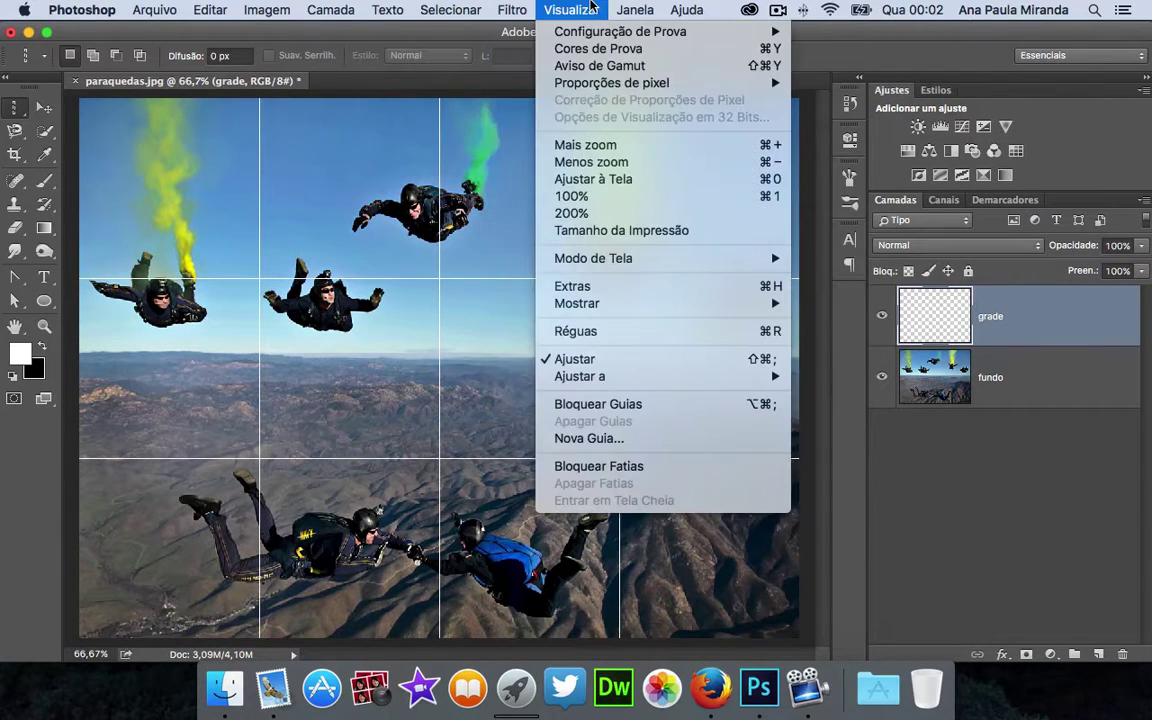
pyautogui.moveTo(571, 10)
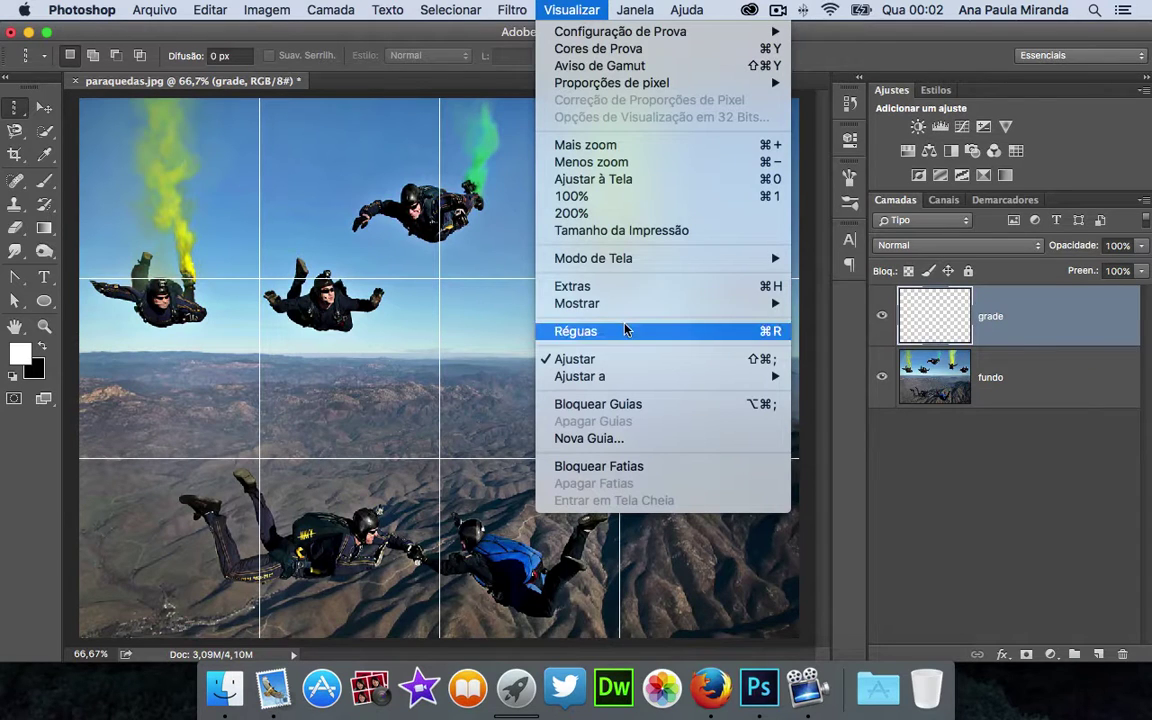
pyautogui.moveTo(625, 303)
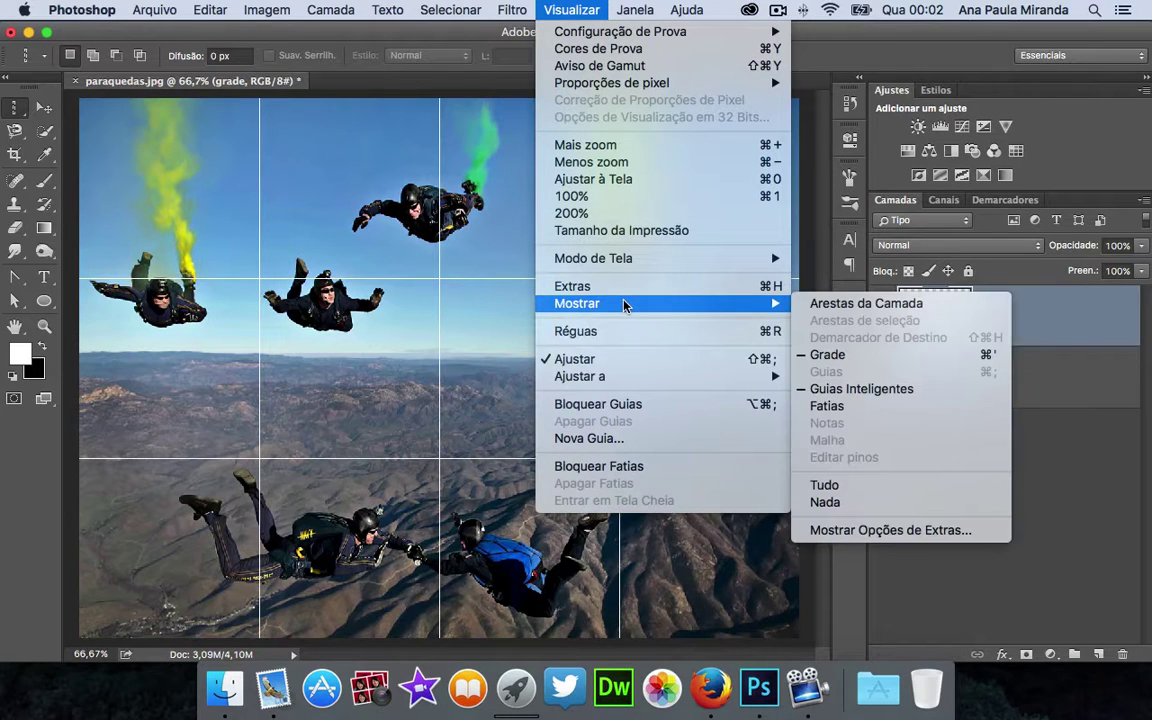
pyautogui.click(860, 356)
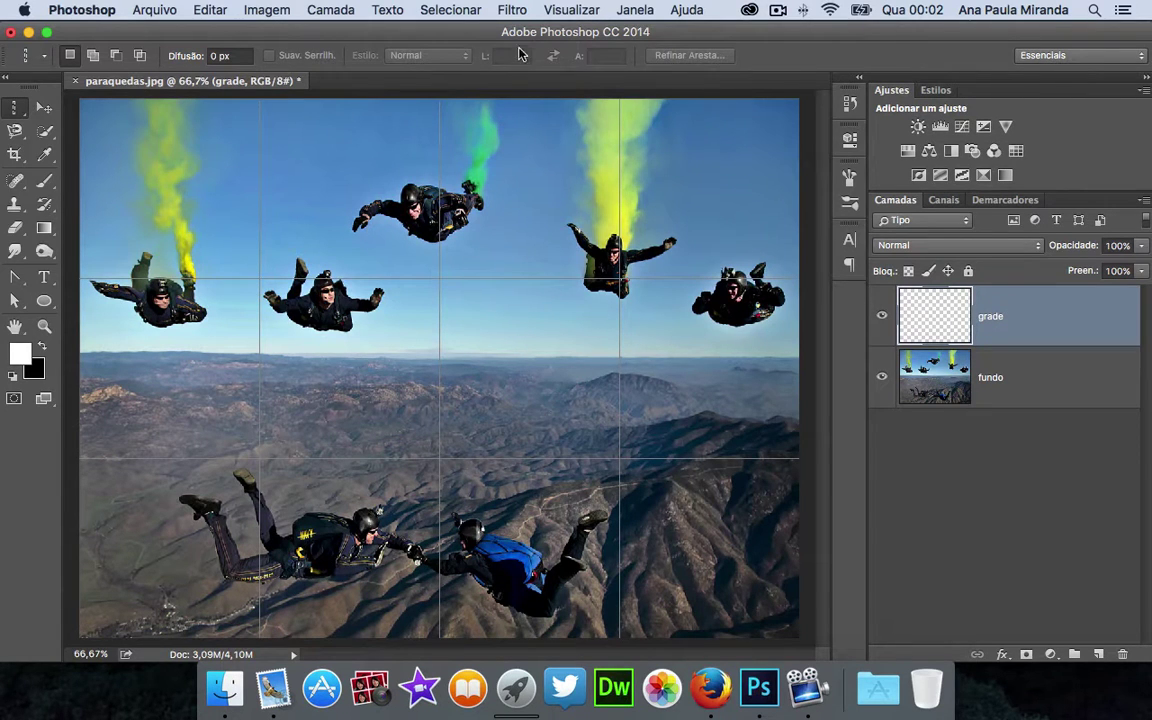
pyautogui.click(566, 10)
pyautogui.moveTo(620, 315)
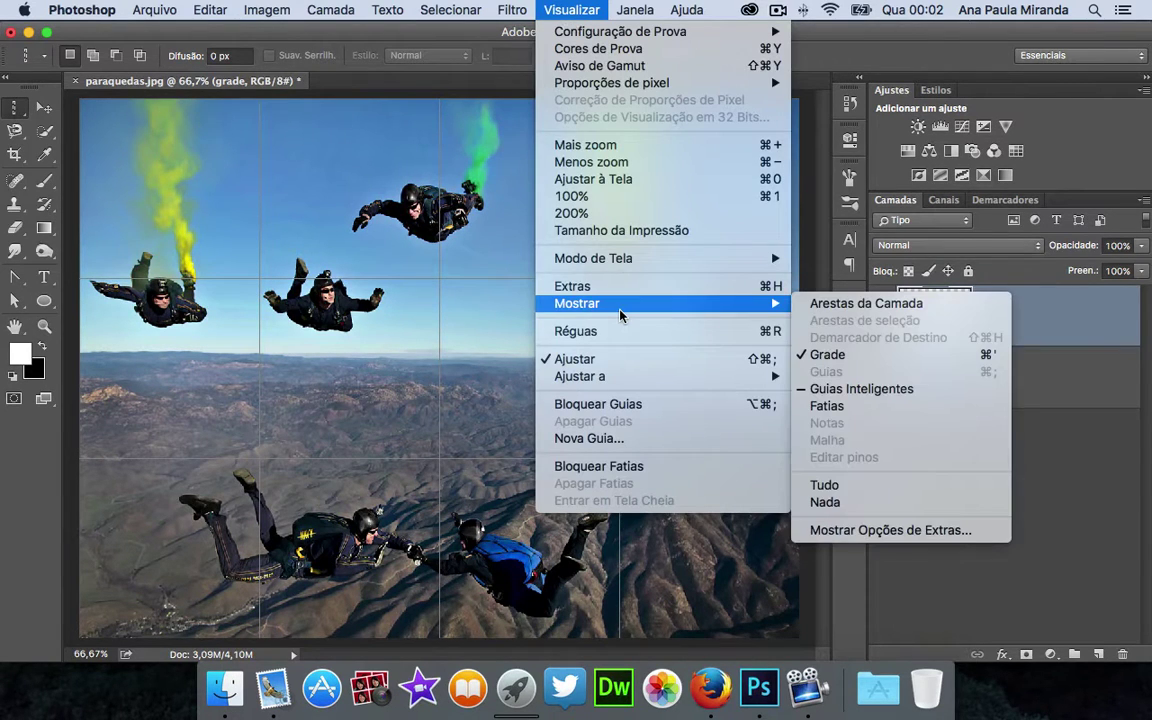
pyautogui.click(803, 356)
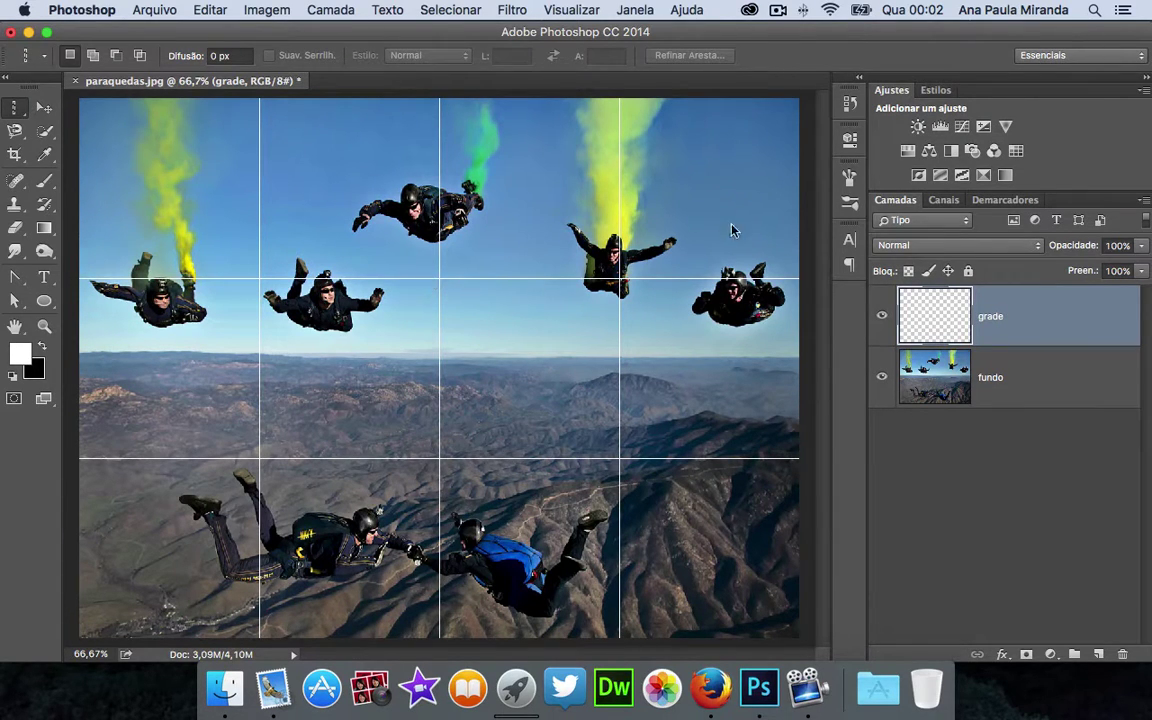
# Add a new empty layer above the grade layer and activate the Rectangular Marquee tool
pyautogui.click(1099, 654)
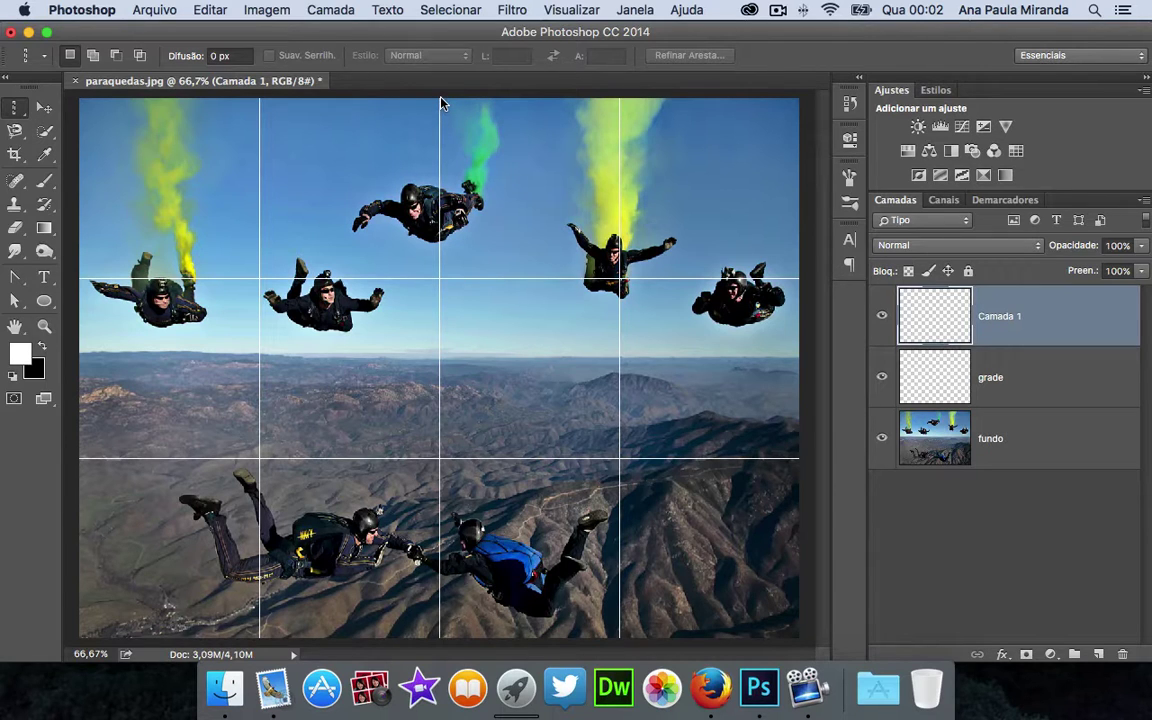
pyautogui.moveTo(15, 107); pyautogui.dragTo(74, 109)
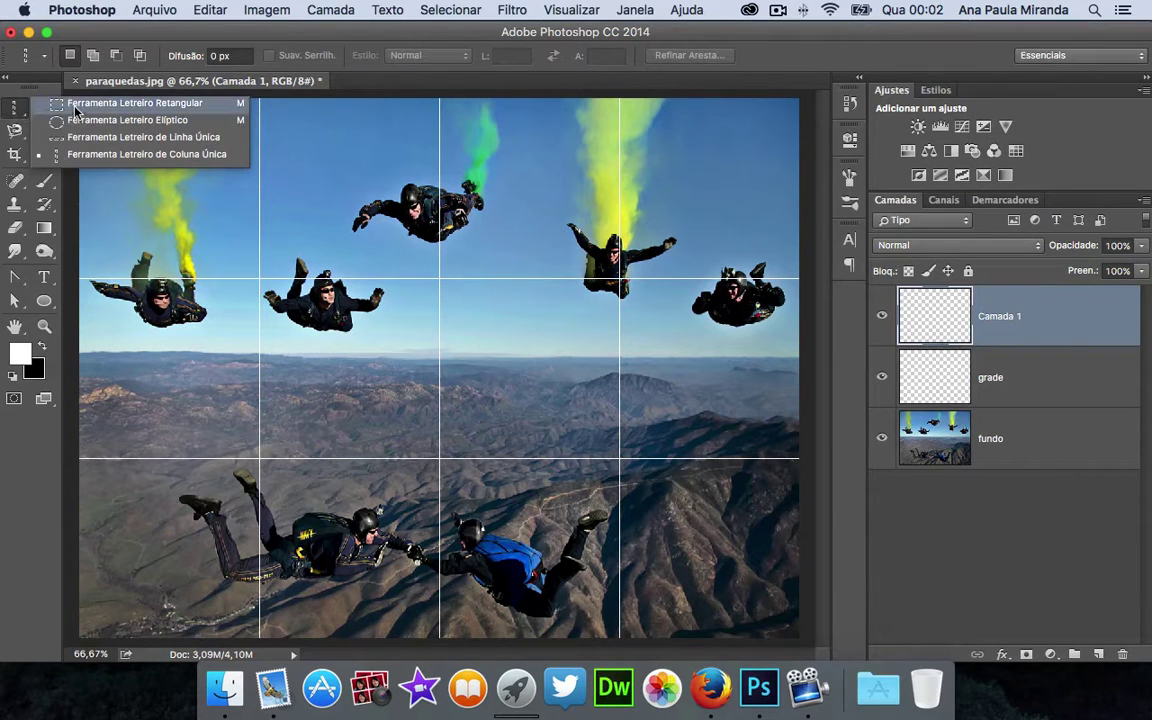
pyautogui.click(74, 109)
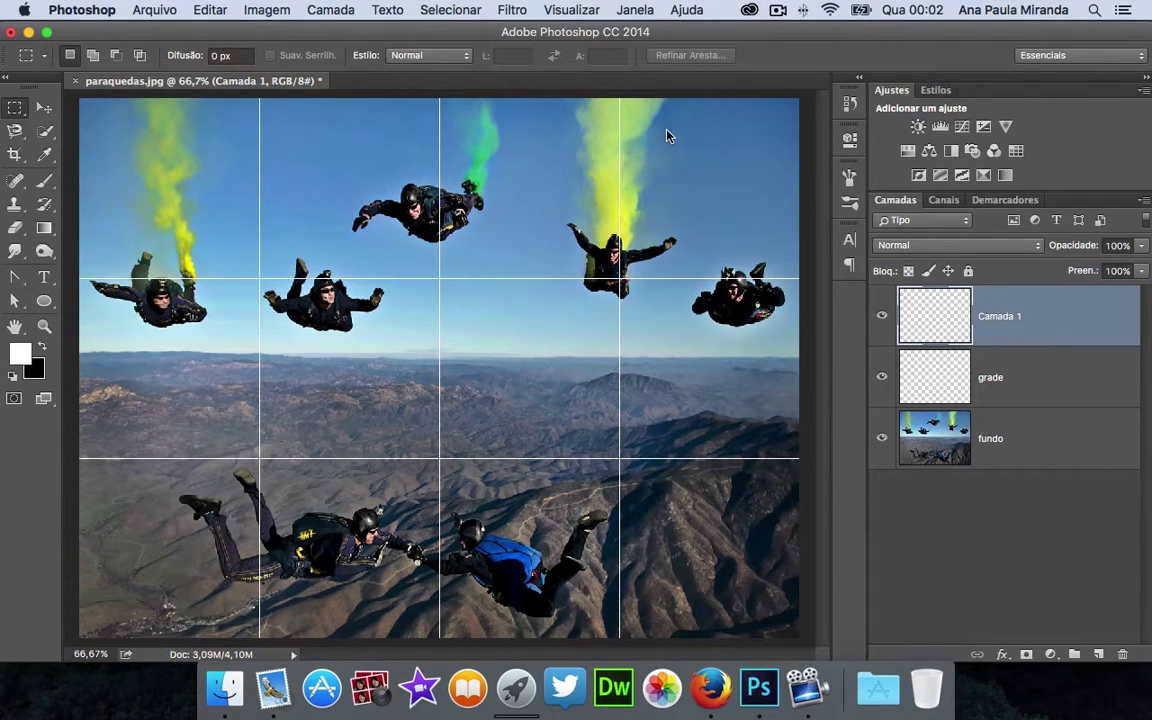
# Select the third square of the image's upper row within the white lines, fill it with white, and deselect
pyautogui.press('super+plus')
pyautogui.press('super+plus')
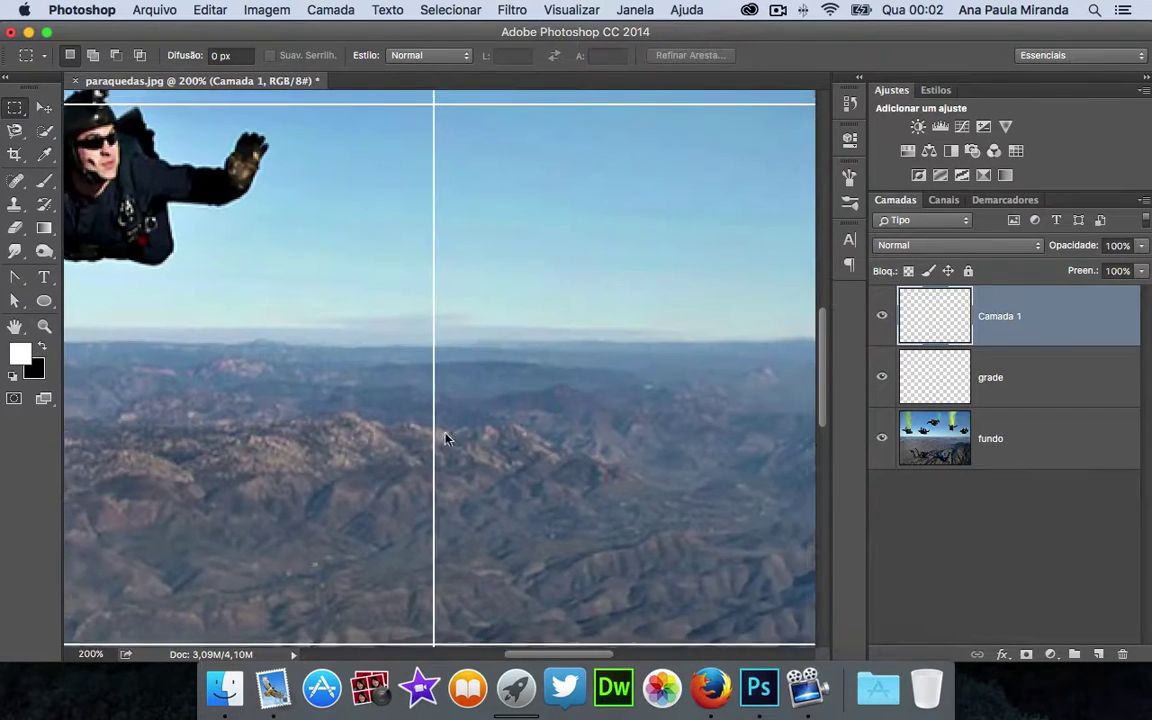
pyautogui.scroll(10, 445, 438)
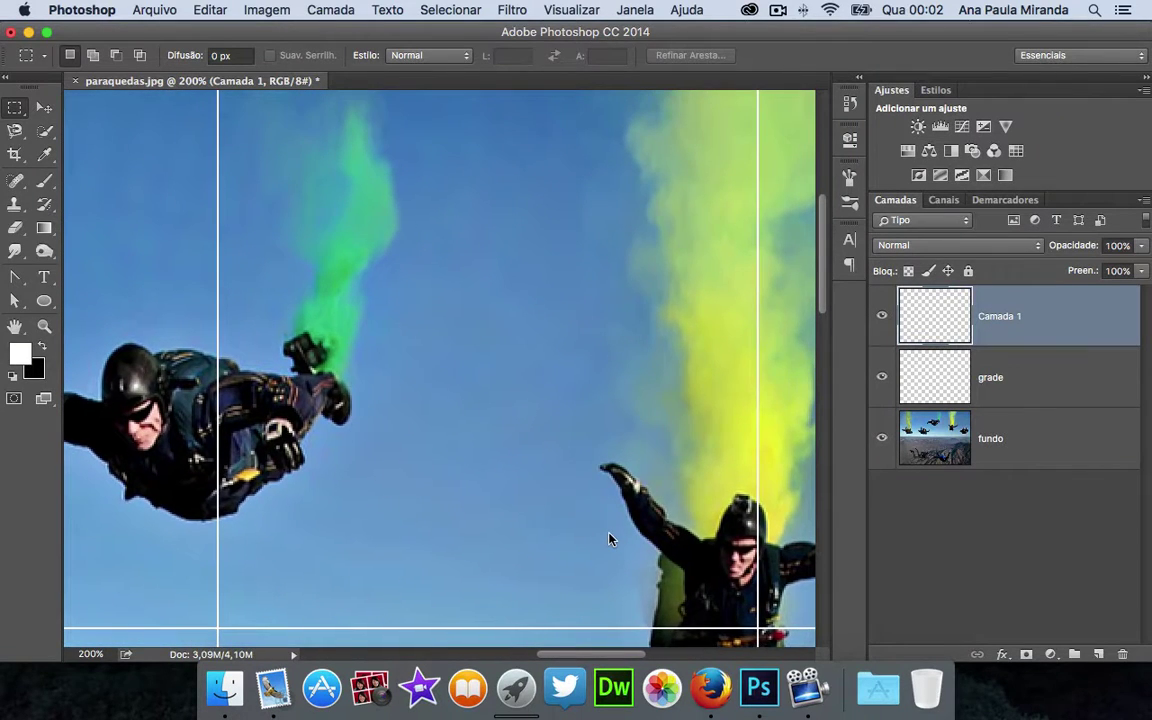
pyautogui.press('super+minus')
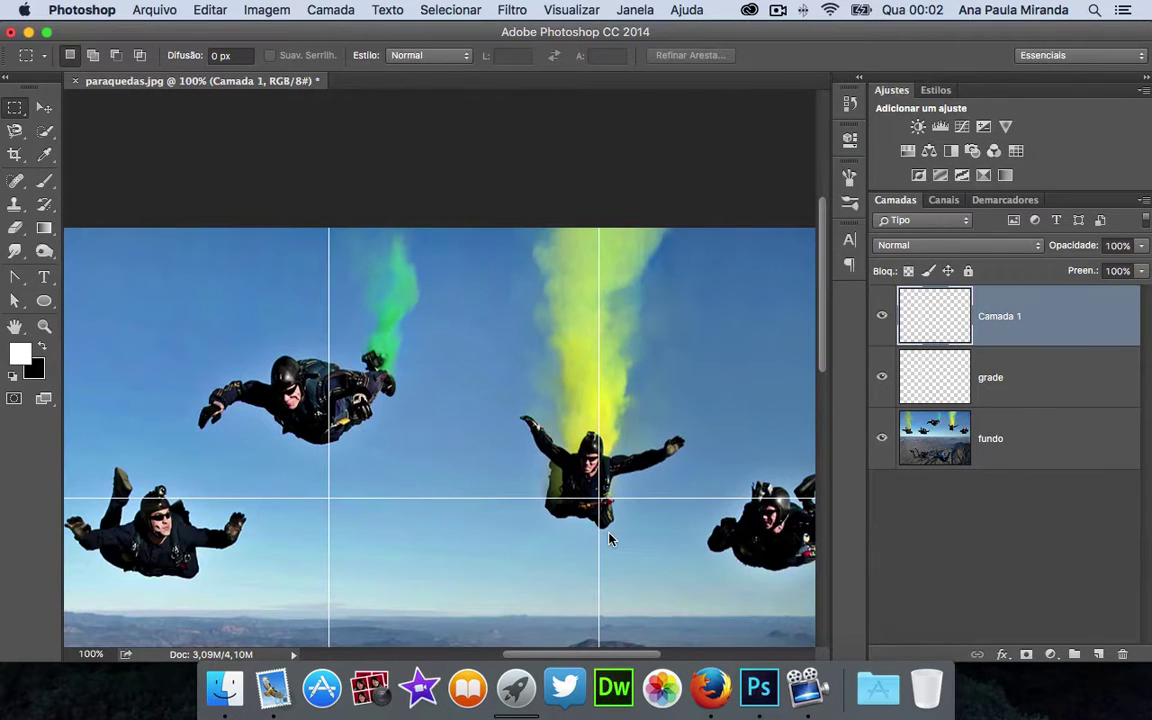
pyautogui.press('super+plus')
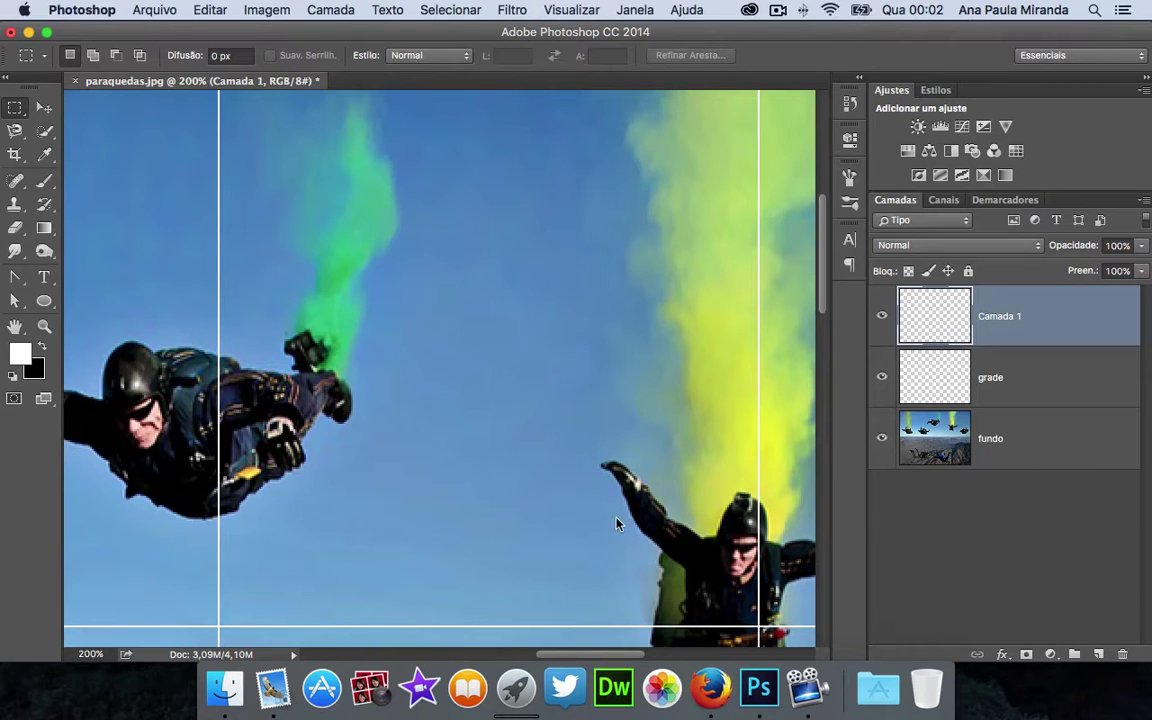
pyautogui.hscroll(2, 605, 490)
pyautogui.hscroll(2, 600, 448)
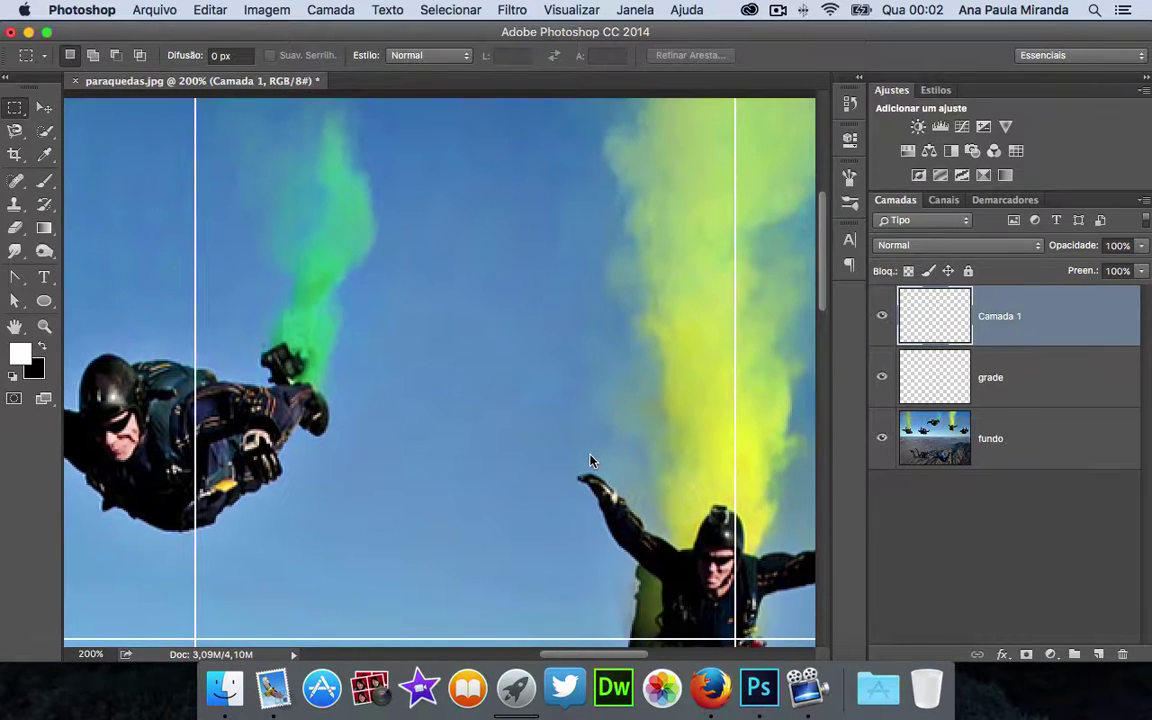
pyautogui.moveTo(197, 101); pyautogui.dragTo(734, 640)
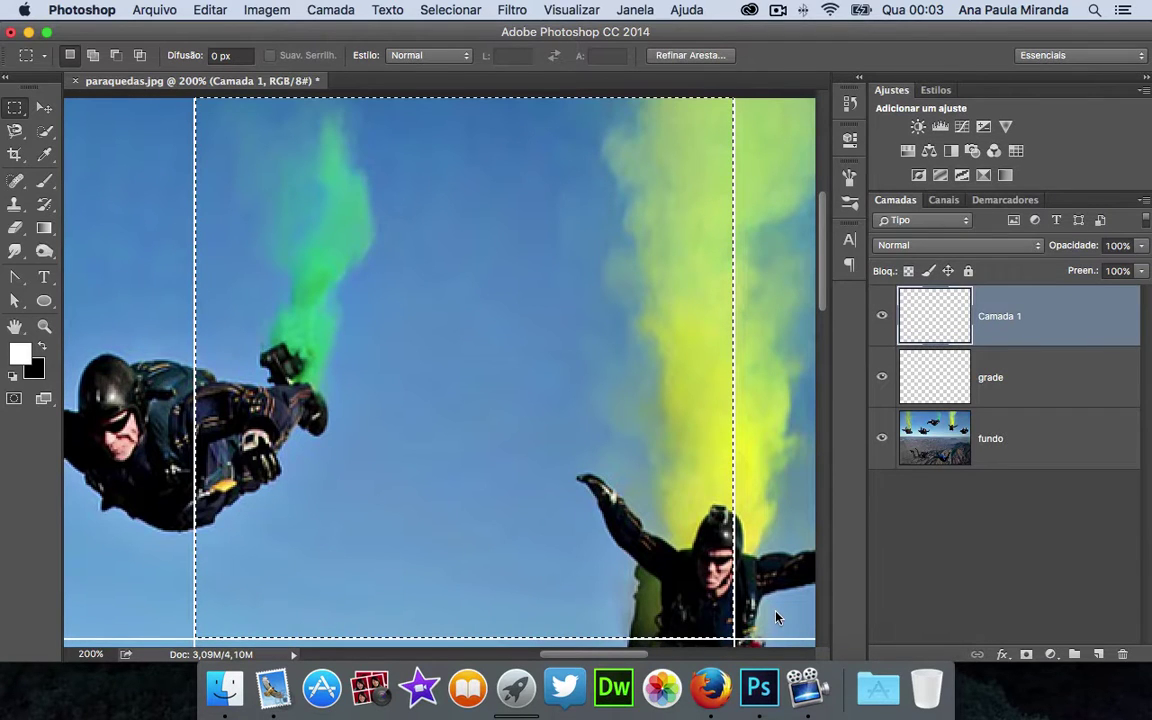
pyautogui.press('super+0')
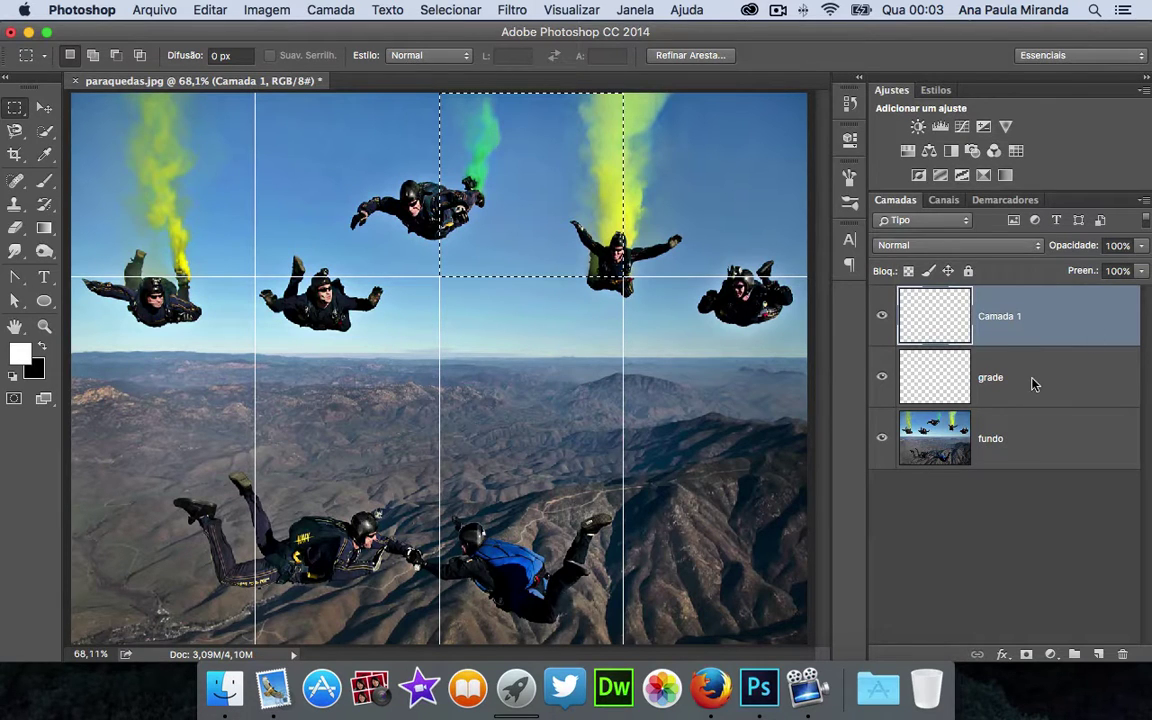
pyautogui.hotkey('alt', 'BackSpace')
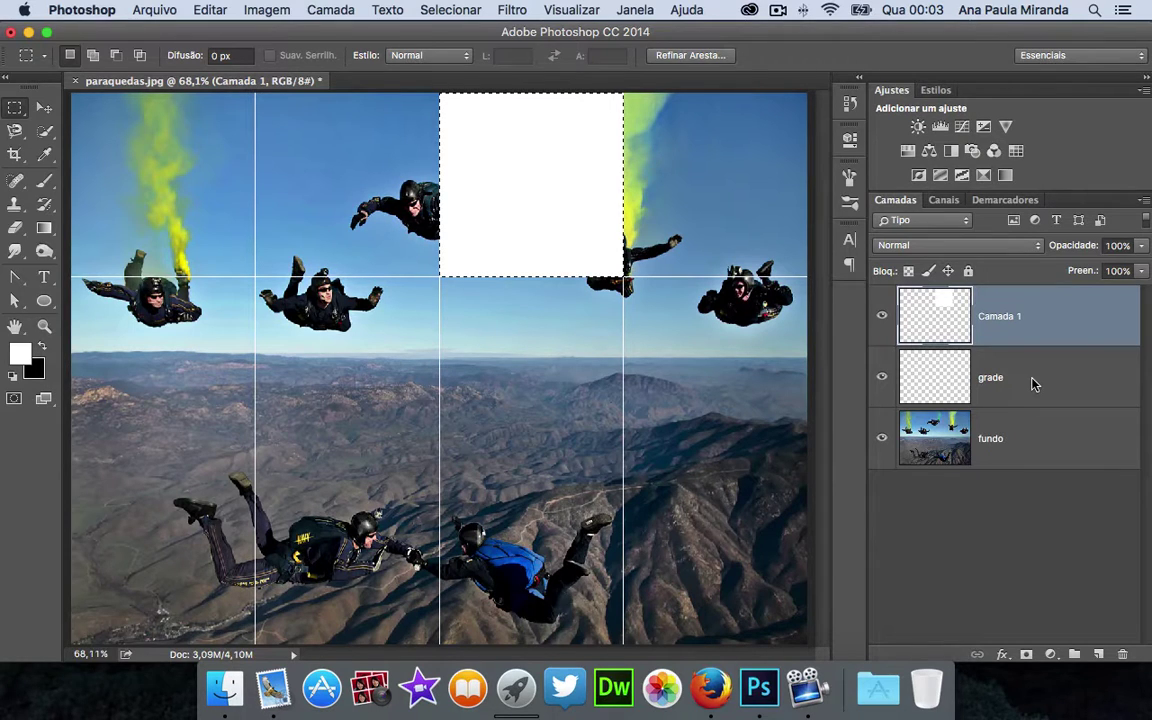
pyautogui.press('super+d')
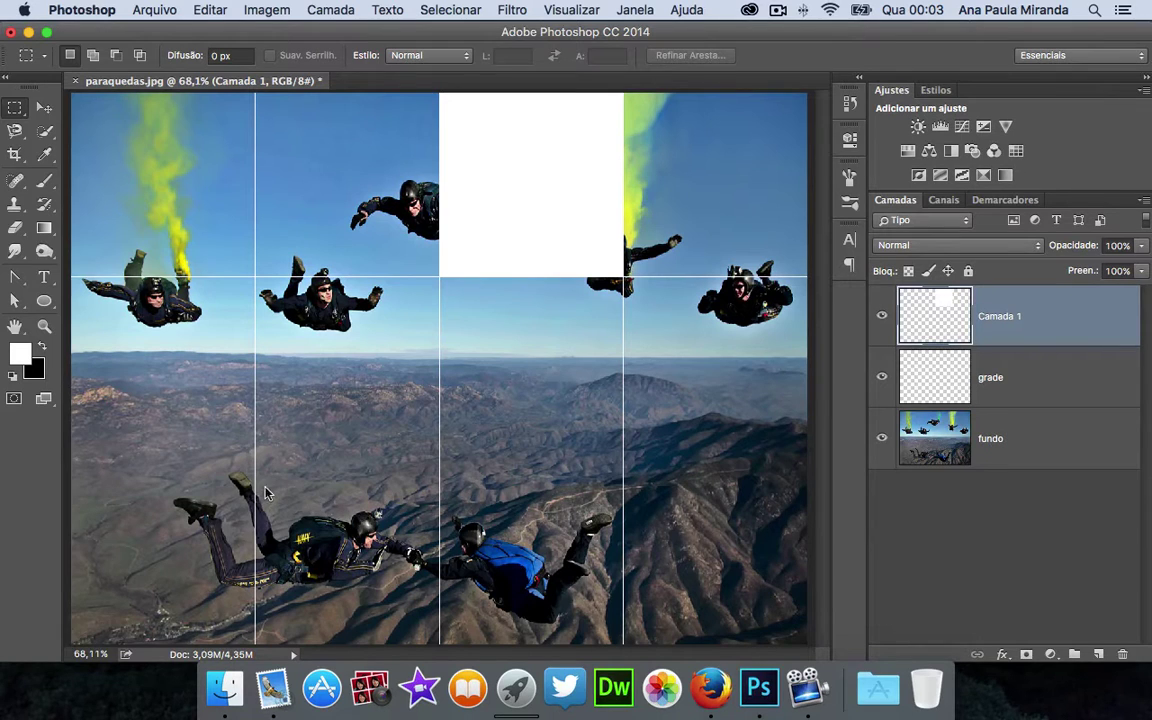
# On another new layer, select the second square of the image's lowest row, fill it with white, and deselect
pyautogui.press('super+plus')
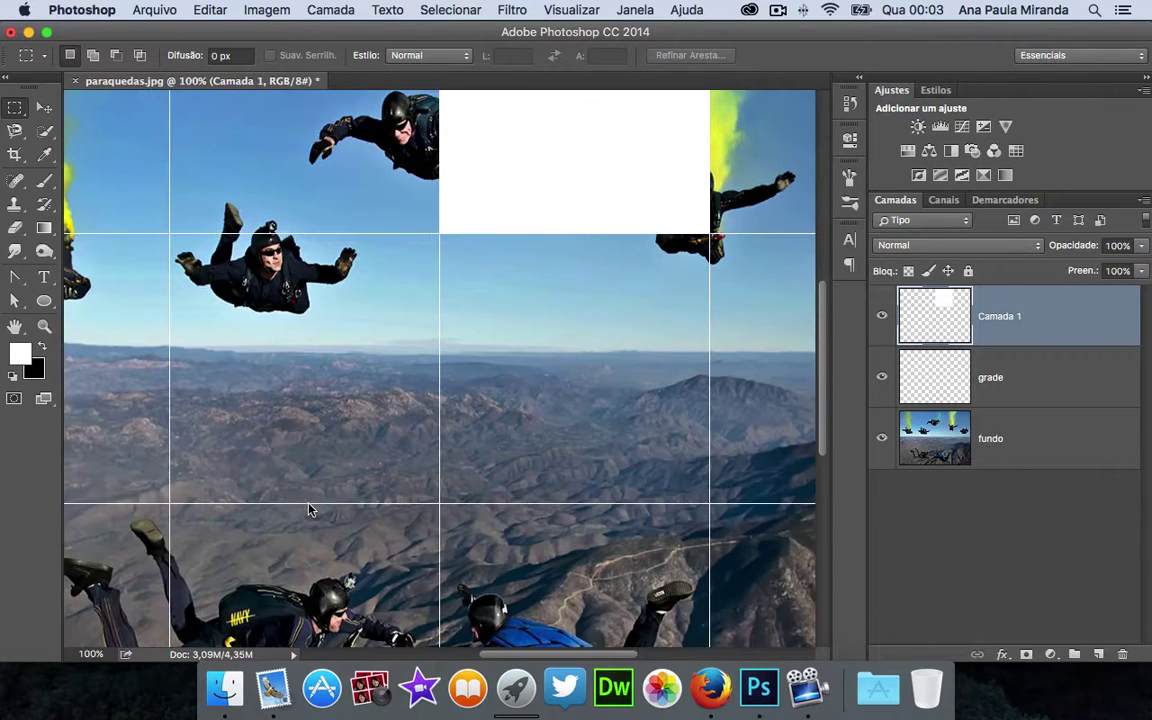
pyautogui.moveTo(355, 507); pyautogui.dragTo(450, 280)
pyautogui.press('super+plus')
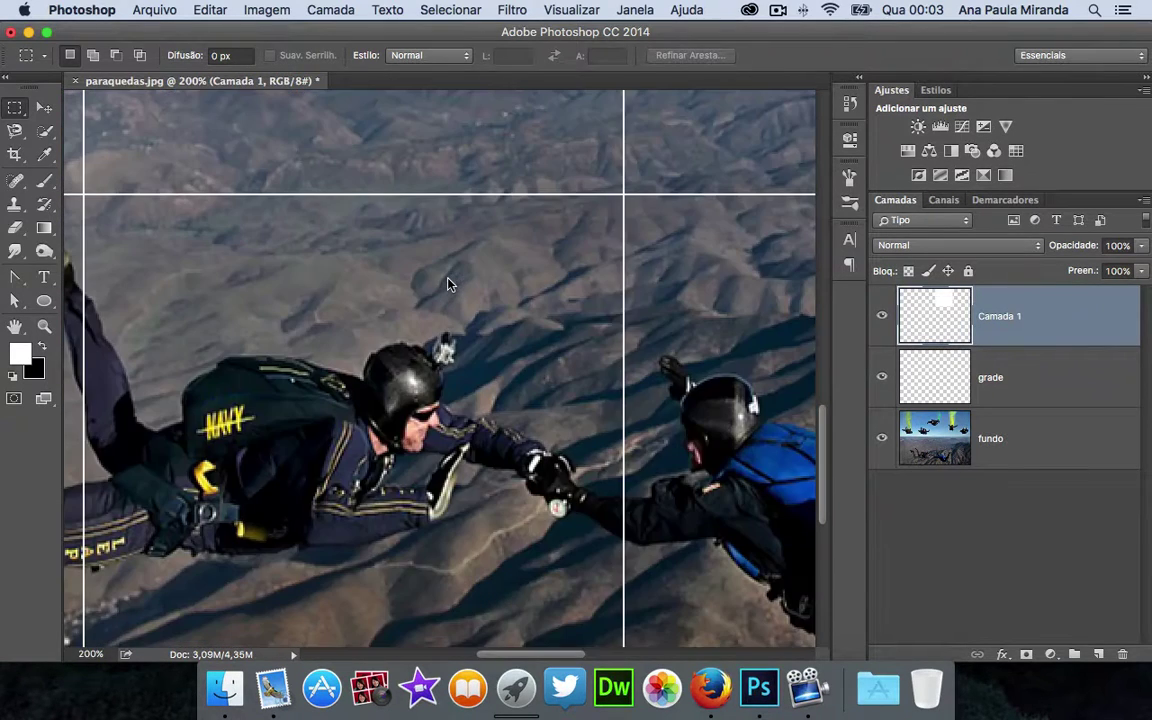
pyautogui.hotkey('ctrl', 'Down')
pyautogui.click(494, 334)
pyautogui.scroll(-5, 530, 332)
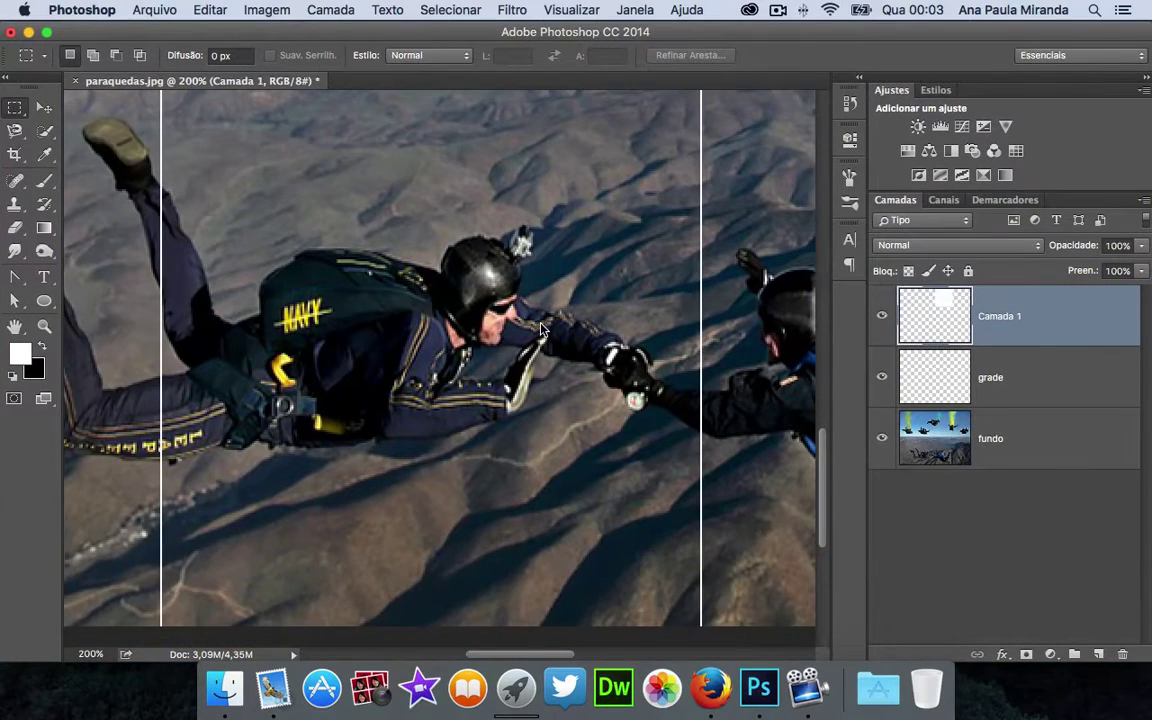
pyautogui.scroll(2, 540, 330)
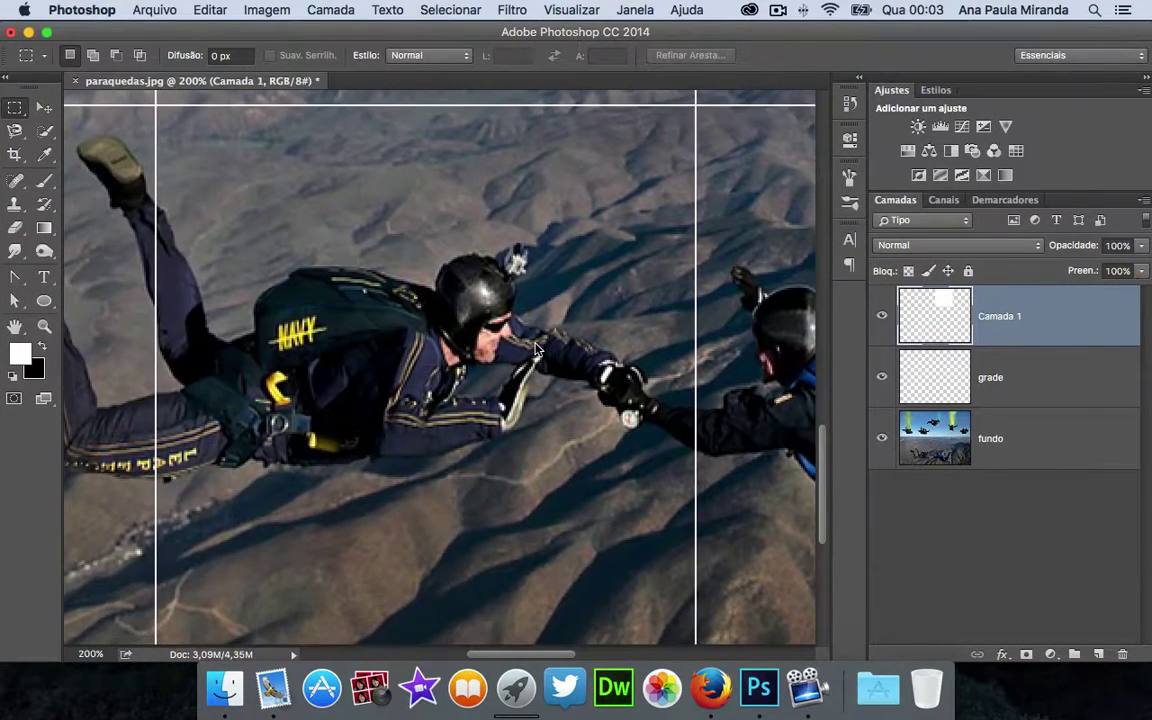
pyautogui.press('super+minus')
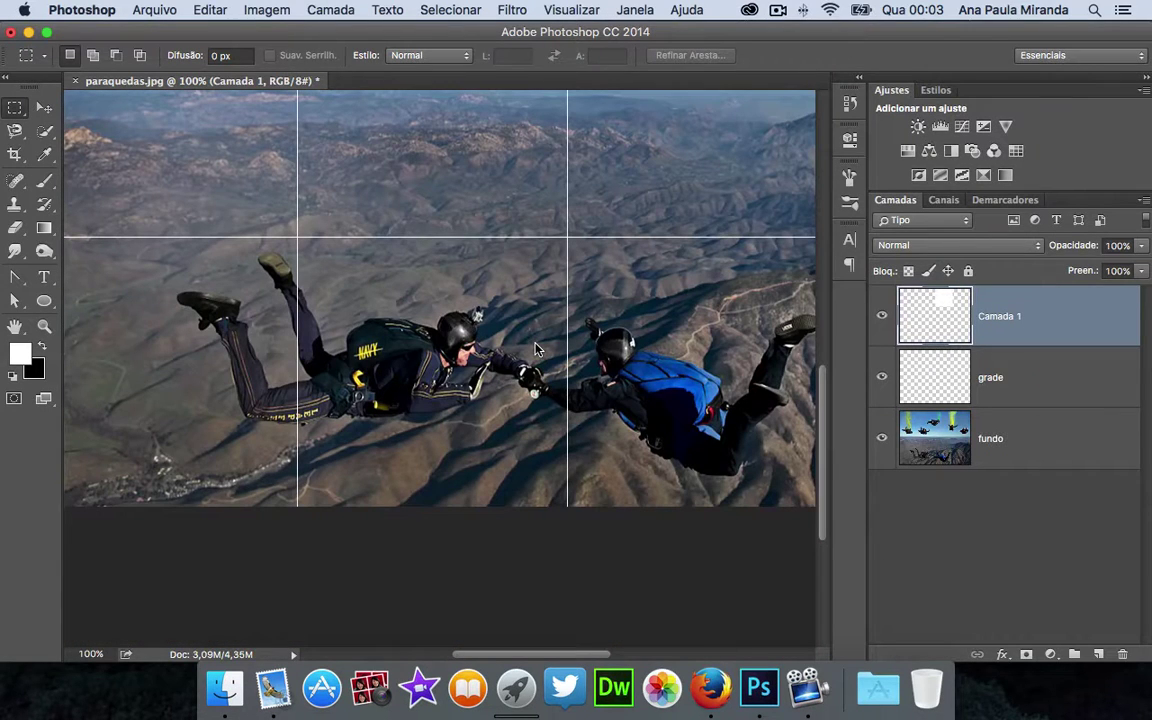
pyautogui.press('super+alt+shift+n')
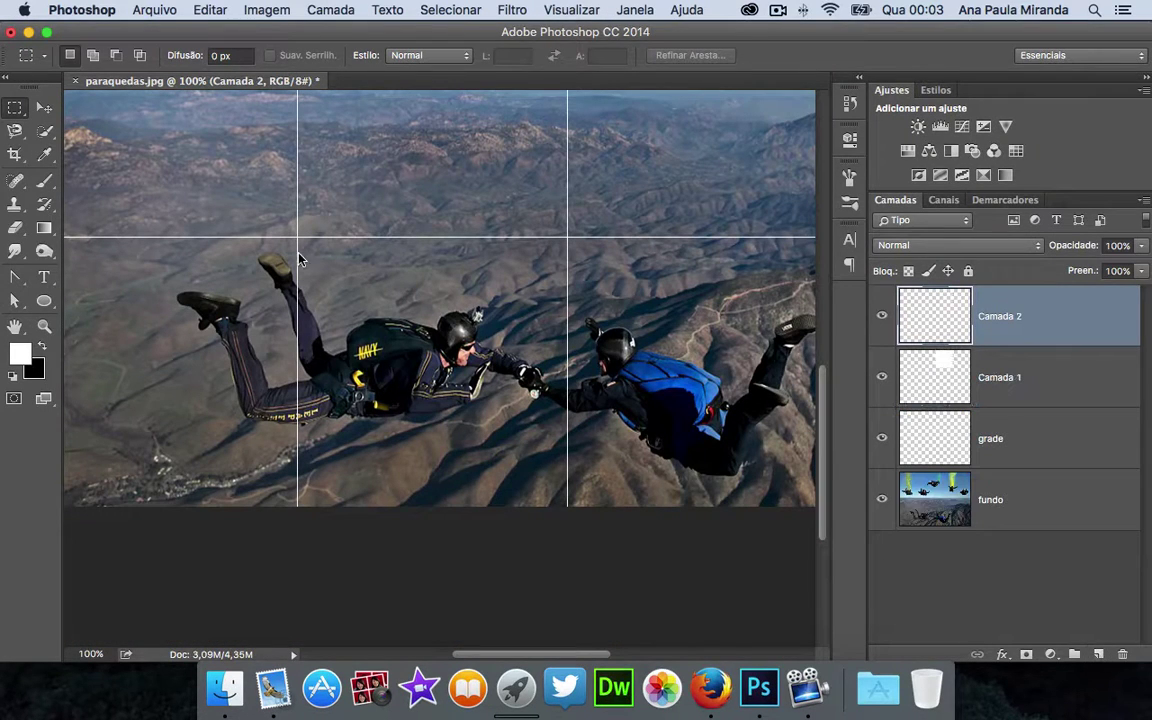
pyautogui.moveTo(298, 238); pyautogui.dragTo(566, 507)
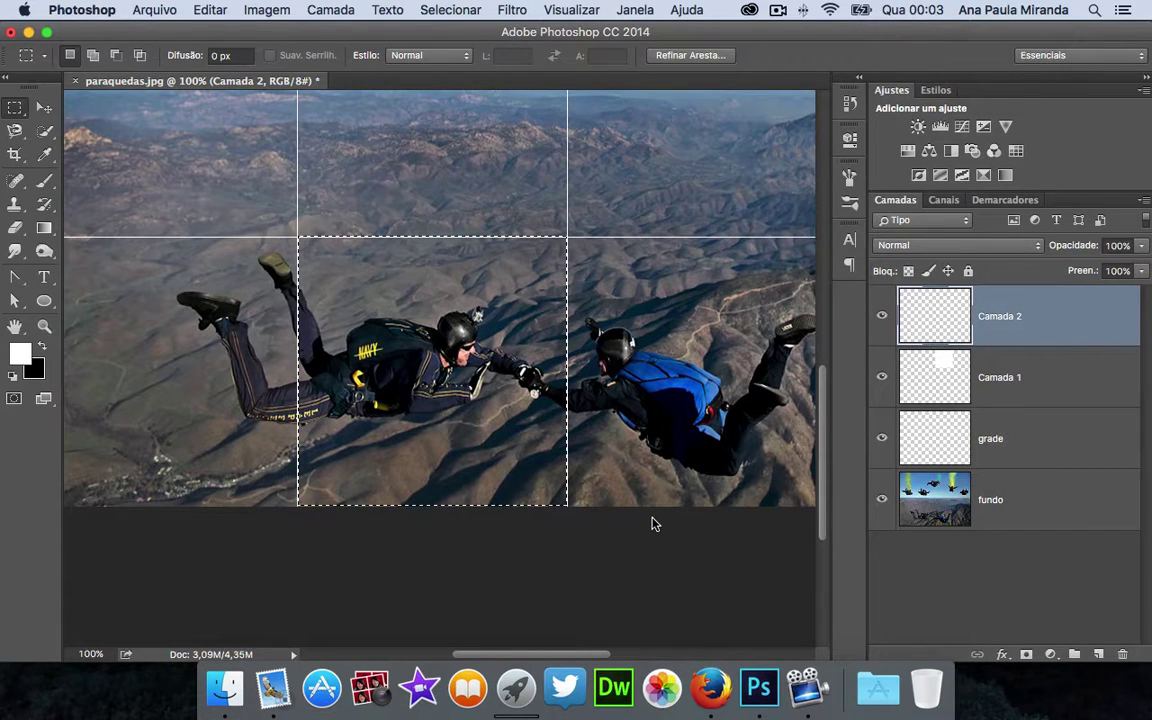
pyautogui.hotkey('alt', 'BackSpace')
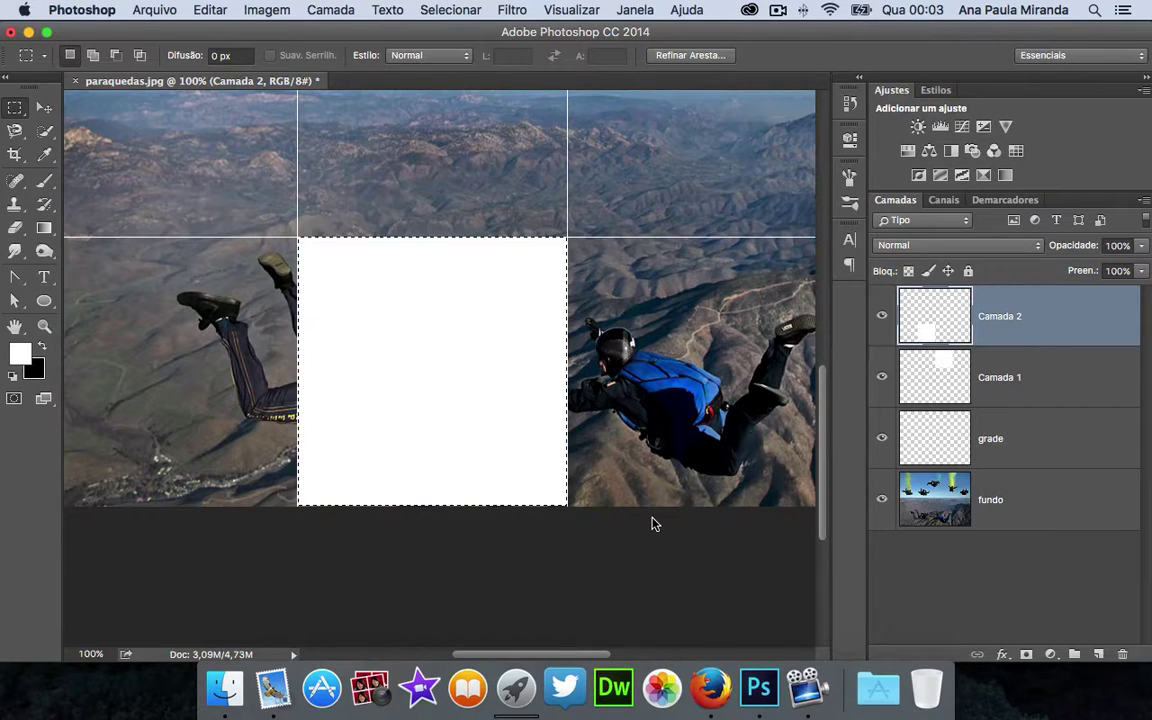
pyautogui.press('super+d')
# Examine the edges of the lower white square against the gridlines at 200% zoom, with the Move tool active
pyautogui.press('super+plus')
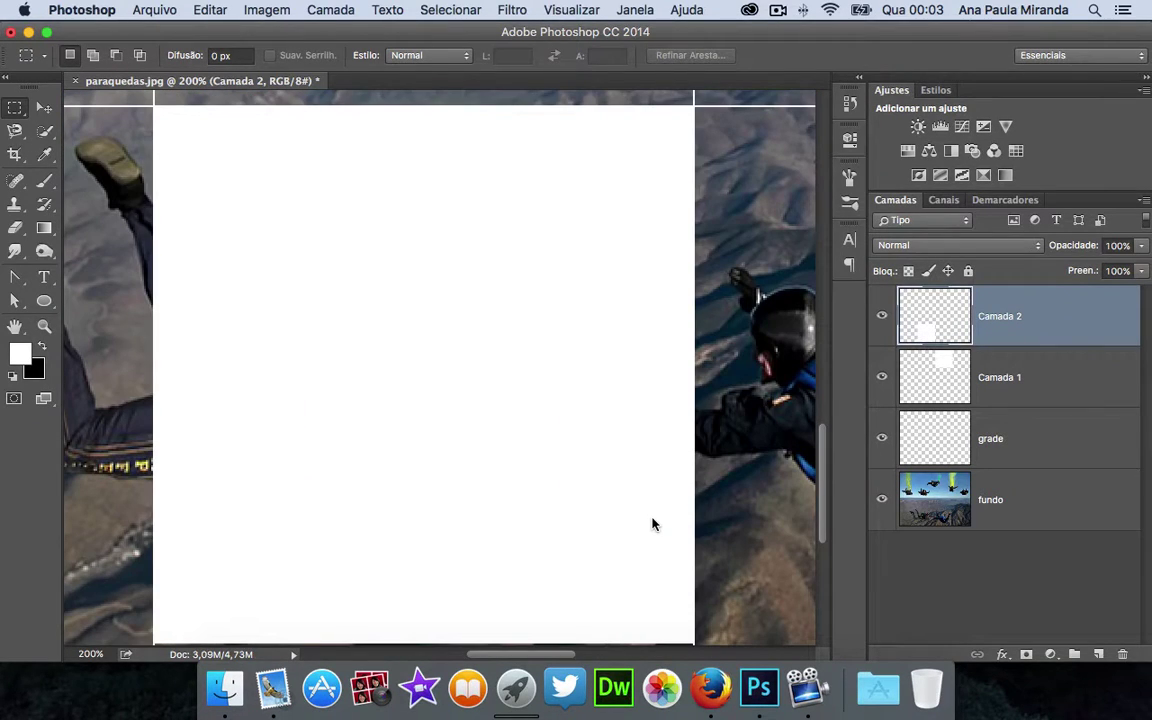
pyautogui.click(44, 107)
pyautogui.scroll(2, 415, 273)
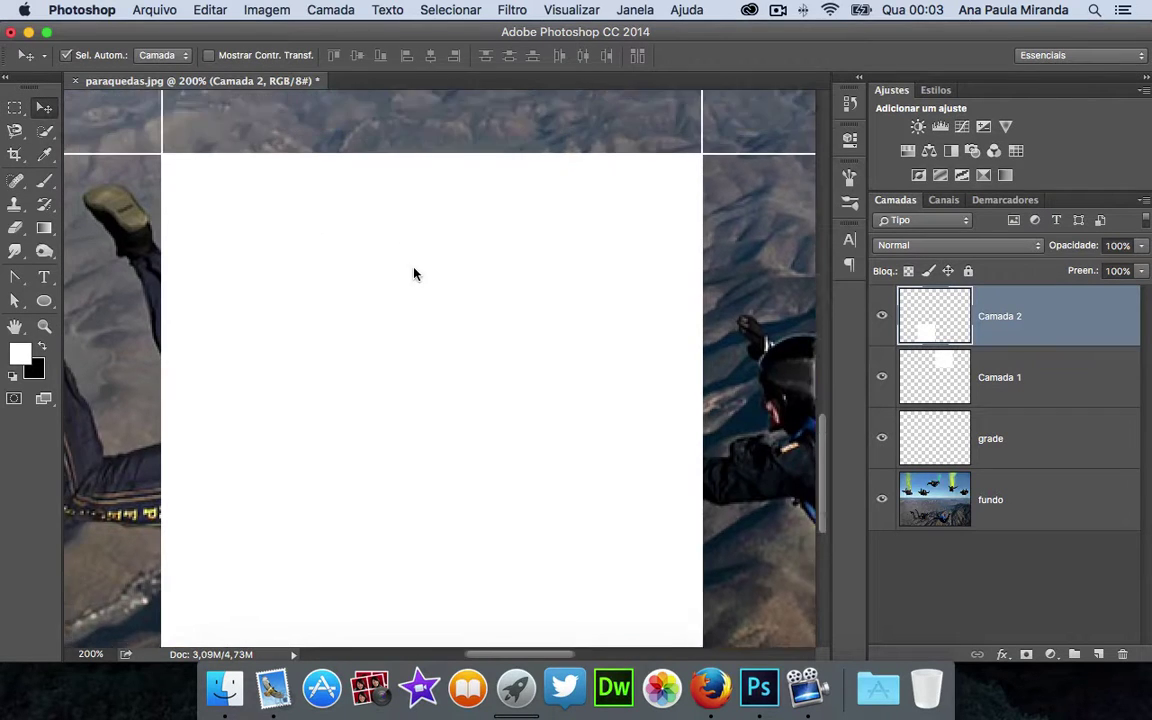
pyautogui.scroll(-2, 415, 273)
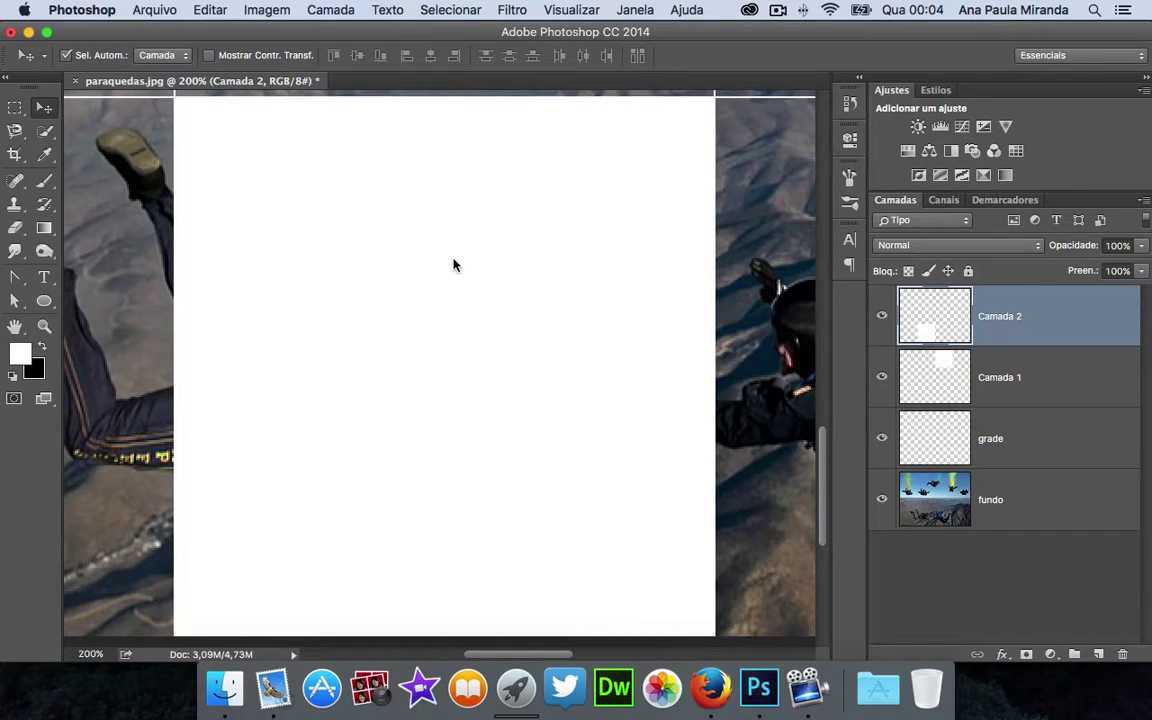
pyautogui.hscroll(1, 453, 338)
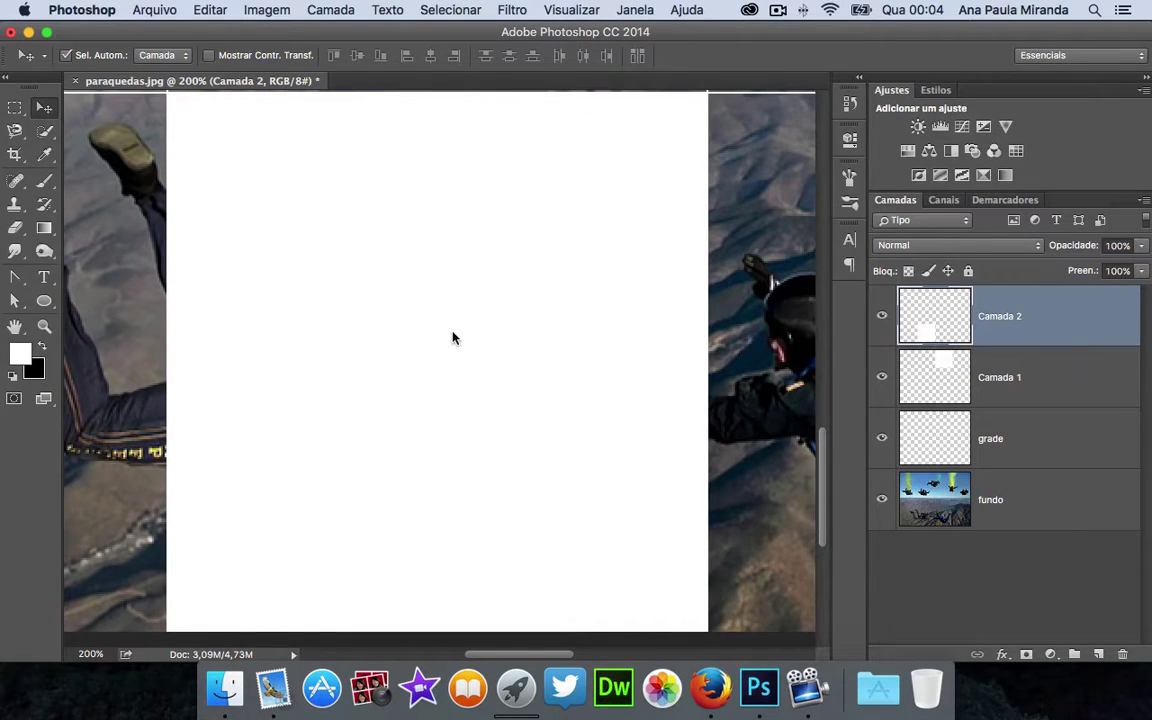
pyautogui.press('super+0')
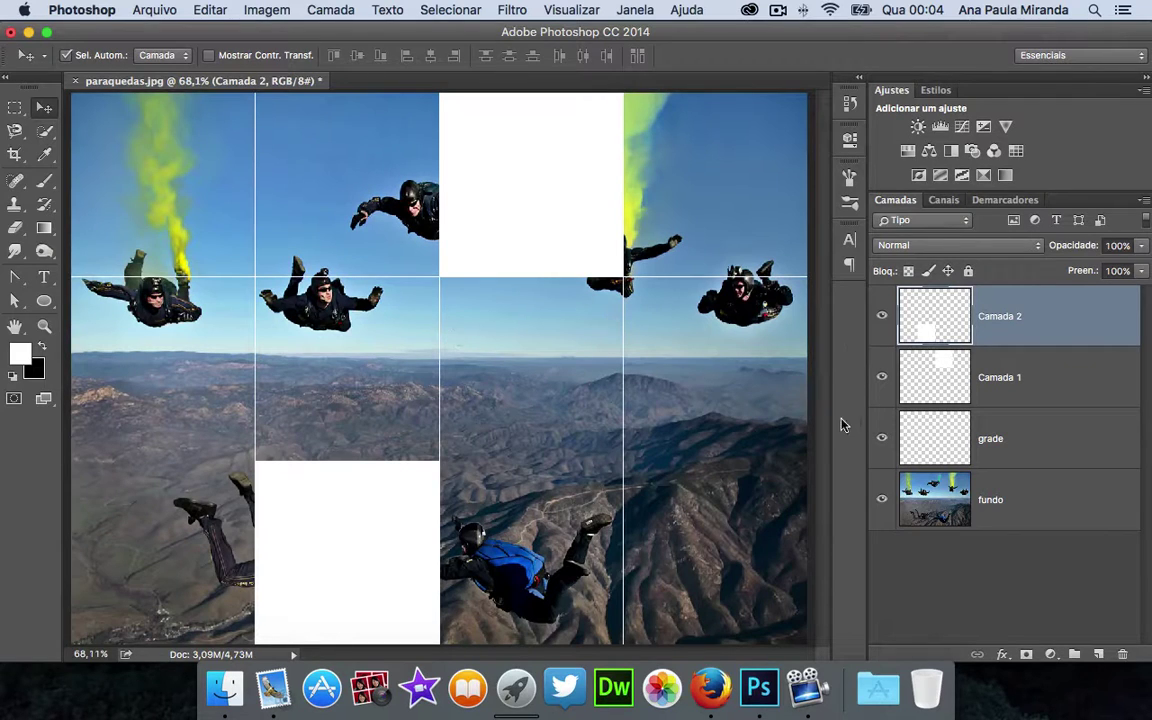
# Rename the layer Camada 1 as letras1 and the layer Camada 2 as letras2
pyautogui.click(1007, 378)
pyautogui.doubleClick(1000, 378)
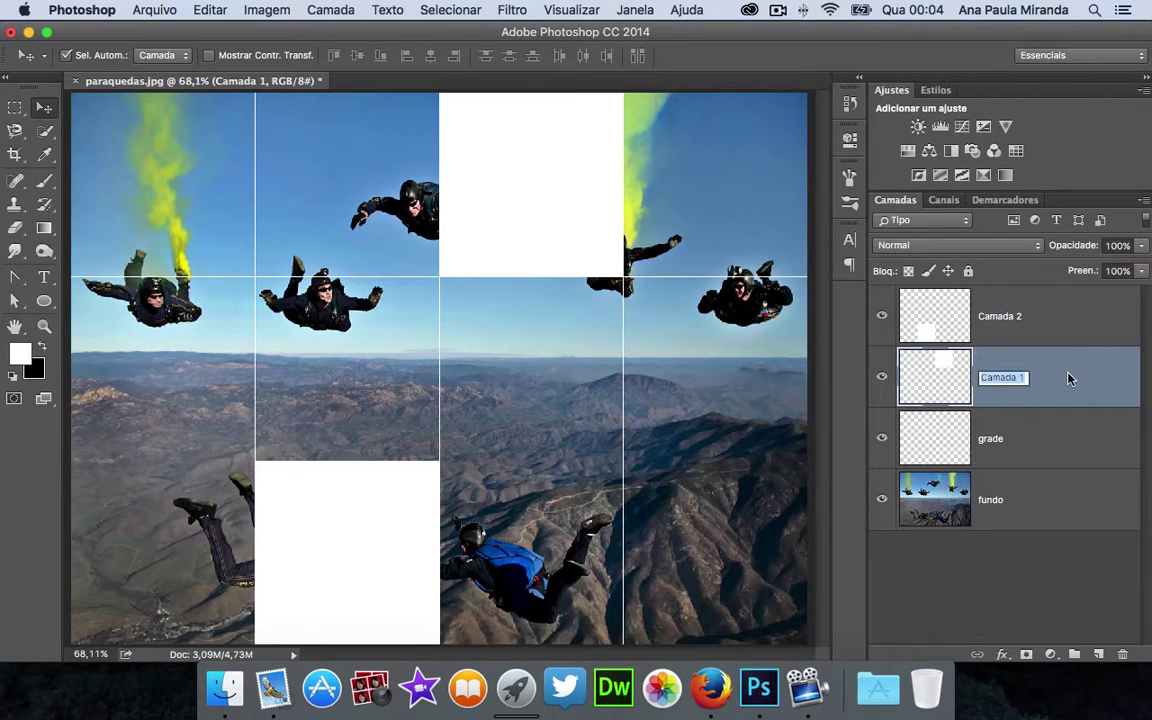
pyautogui.write('letras1')
pyautogui.press('Return')
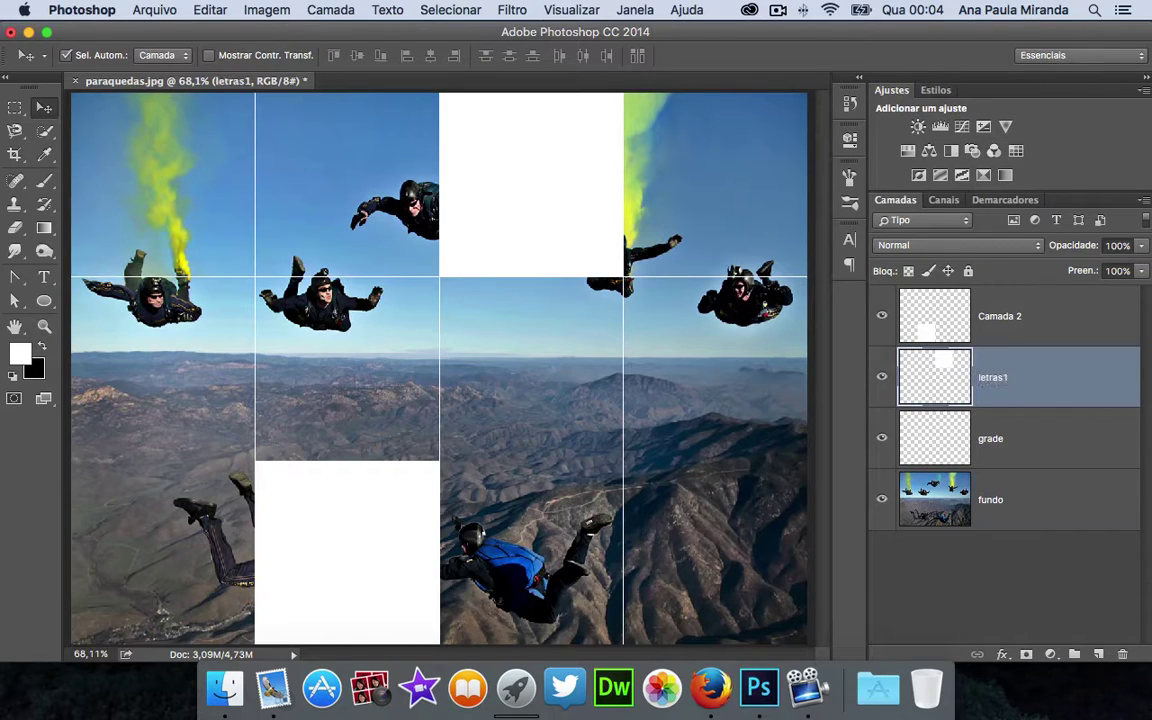
pyautogui.doubleClick(1010, 316)
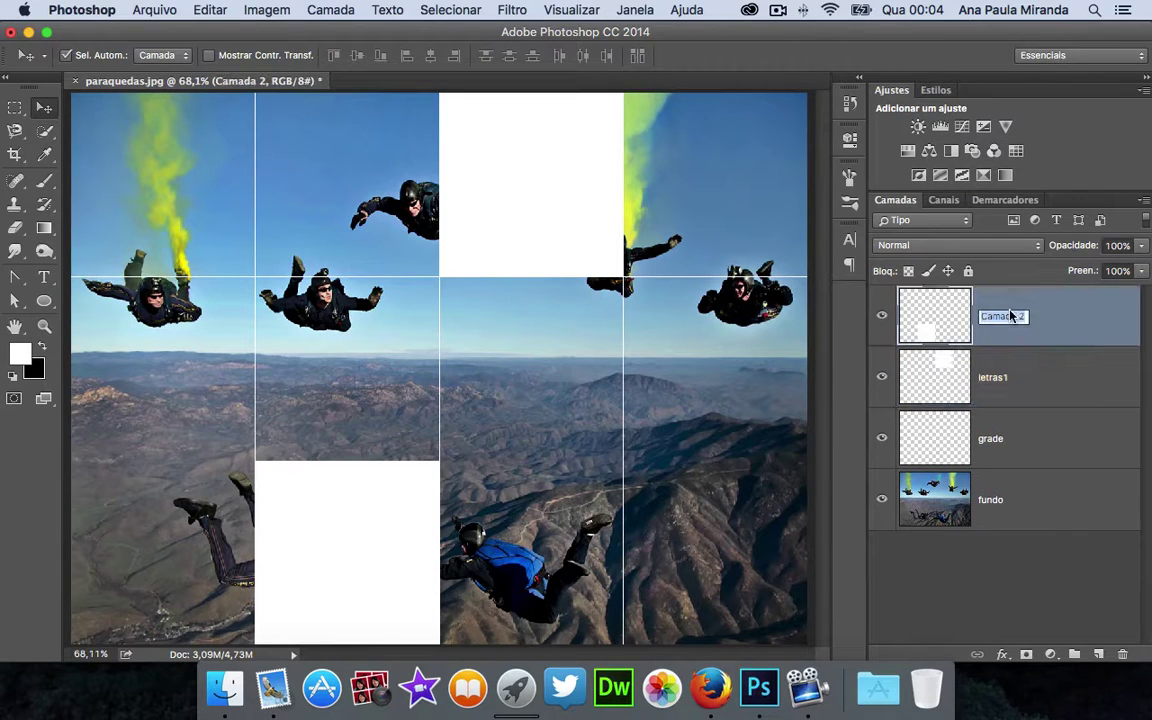
pyautogui.write('letras2')
pyautogui.press('Return')
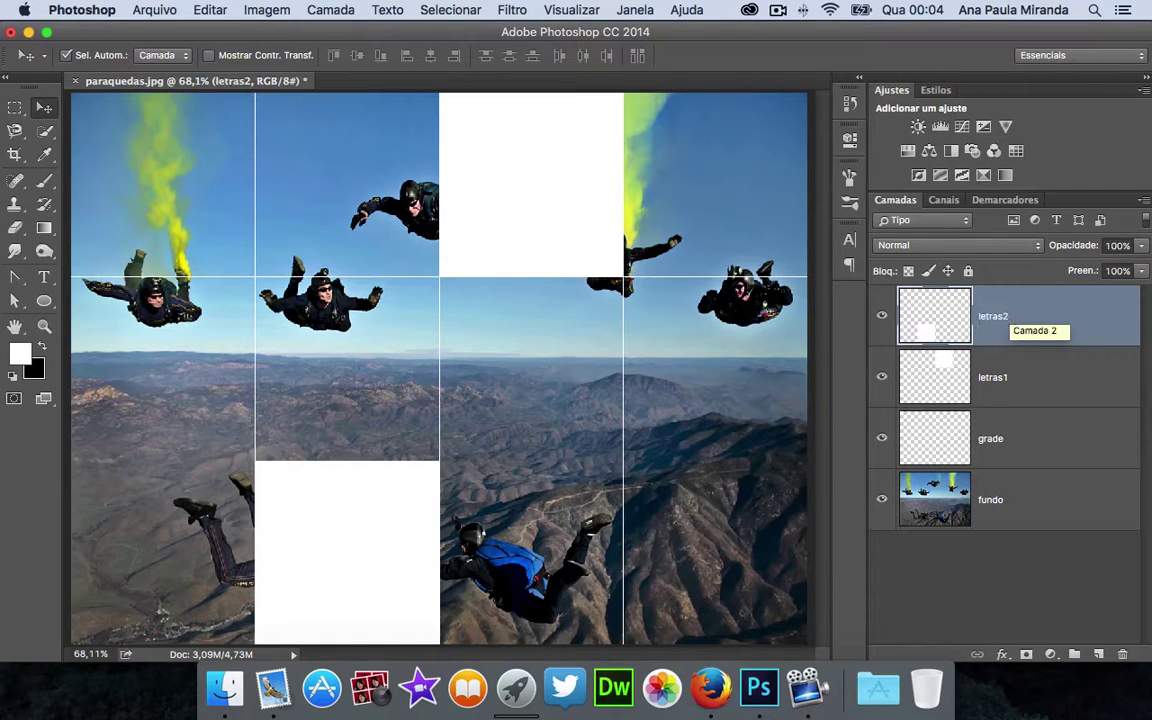
# Select three grid squares together with the Rectangular Marquee: the upper row's first, the middle row's last and the lowest row's first
pyautogui.press('super+minus')
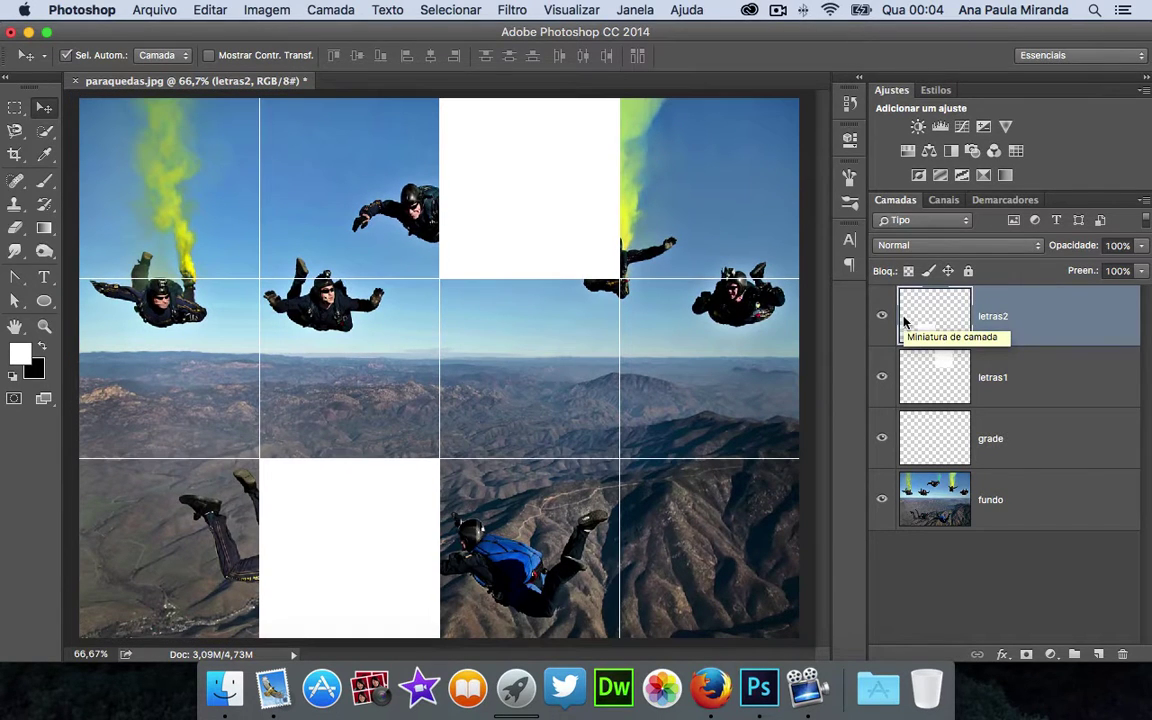
pyautogui.click(15, 107)
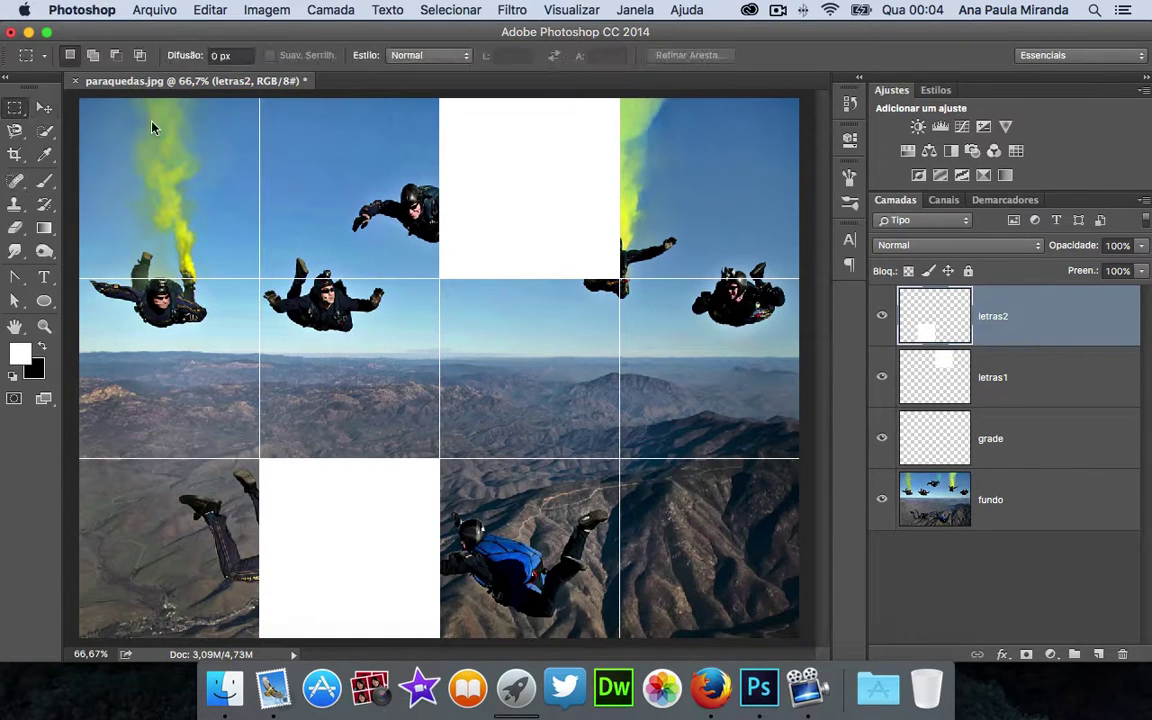
pyautogui.moveTo(71, 87); pyautogui.dragTo(260, 281)
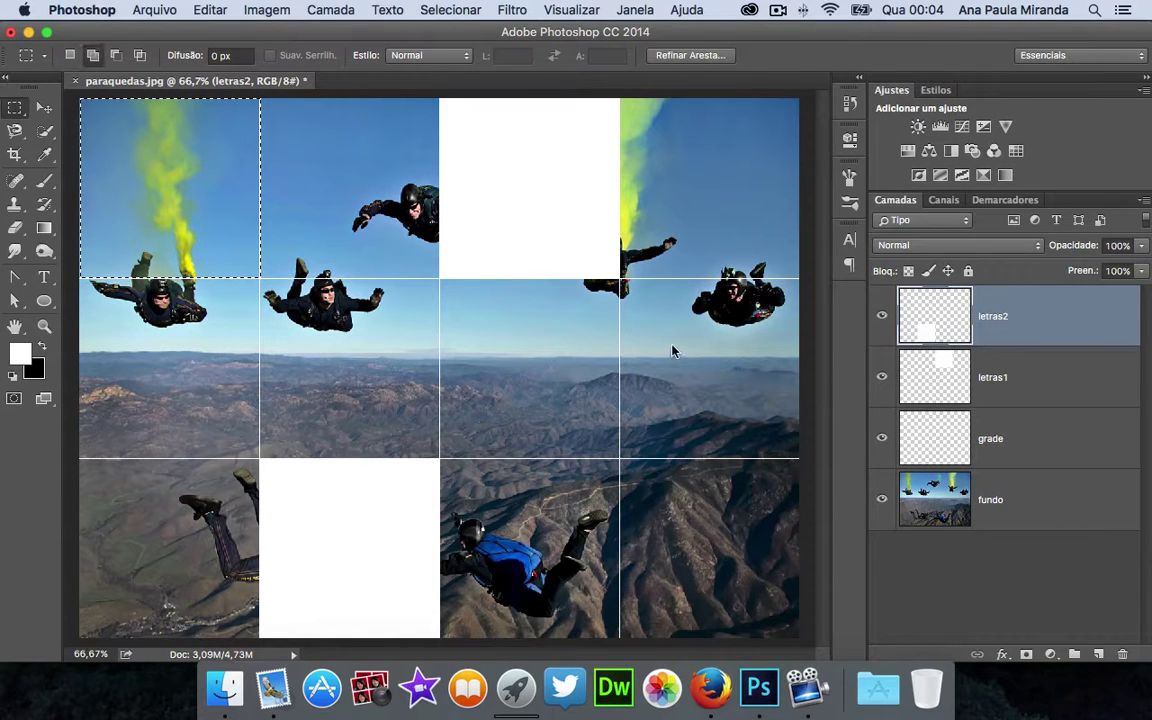
pyautogui.moveTo(621, 264); pyautogui.dragTo(799, 462)
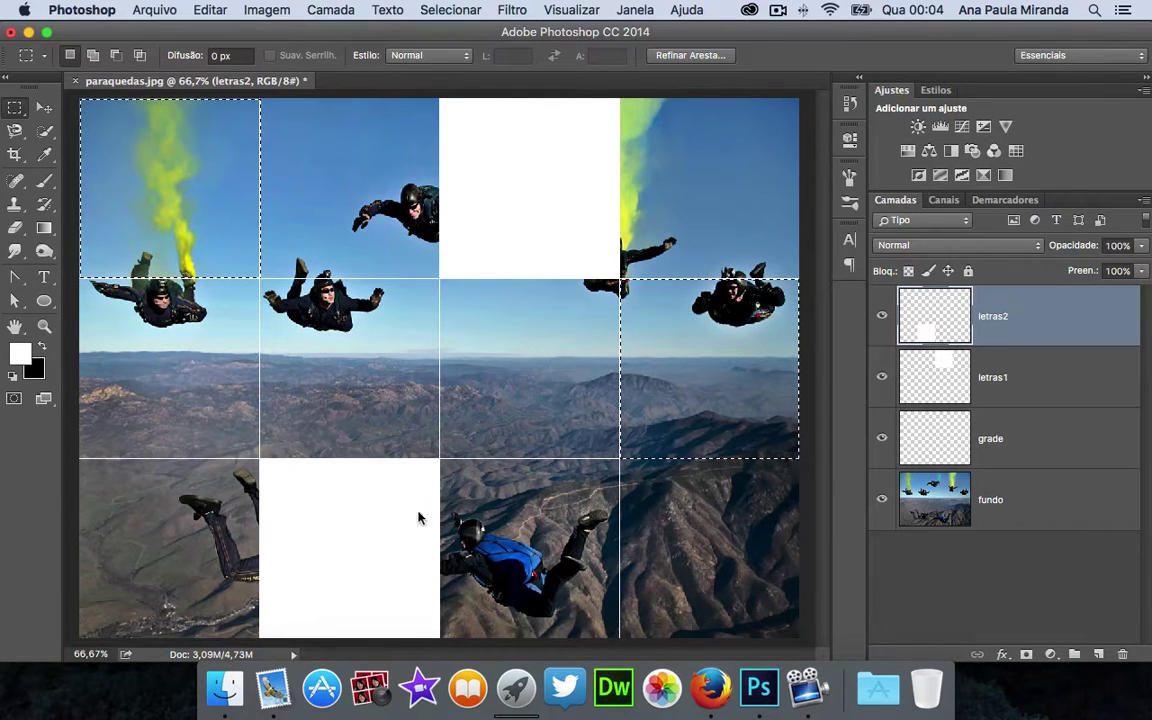
pyautogui.press('shift')
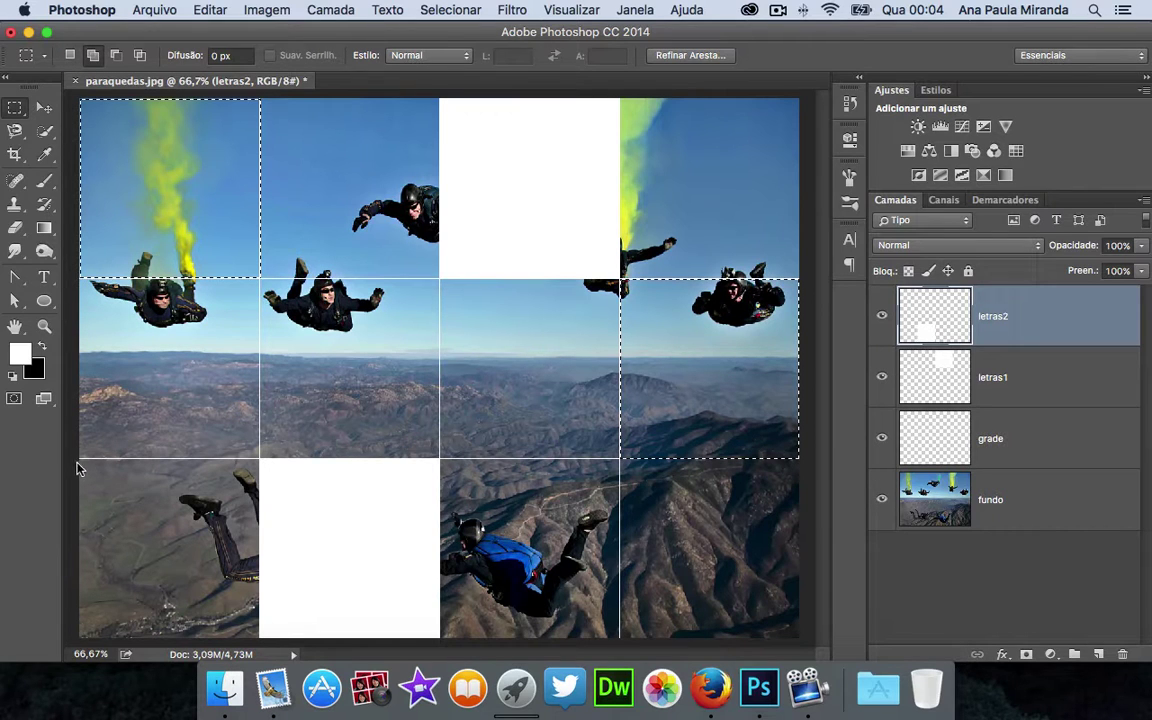
pyautogui.moveTo(79, 461); pyautogui.dragTo(257, 645)
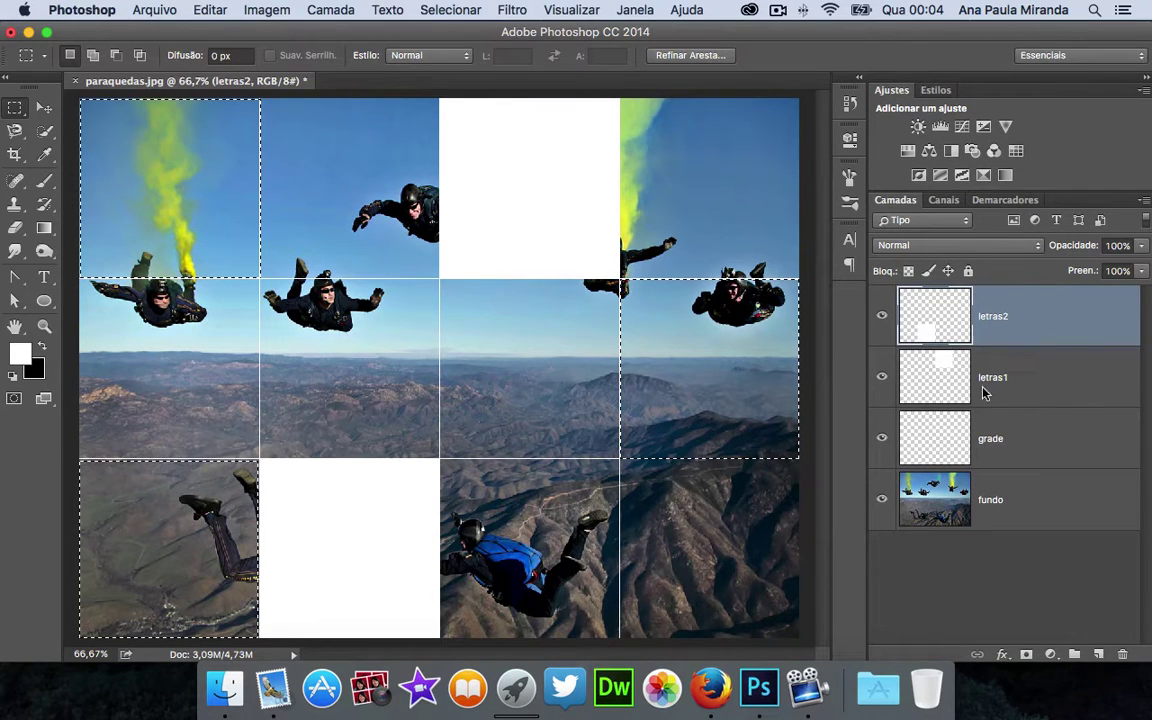
# Add a Vibrance adjustment layer limited to the selected squares, with vibrance +52 and saturation +48
pyautogui.click(1006, 127)
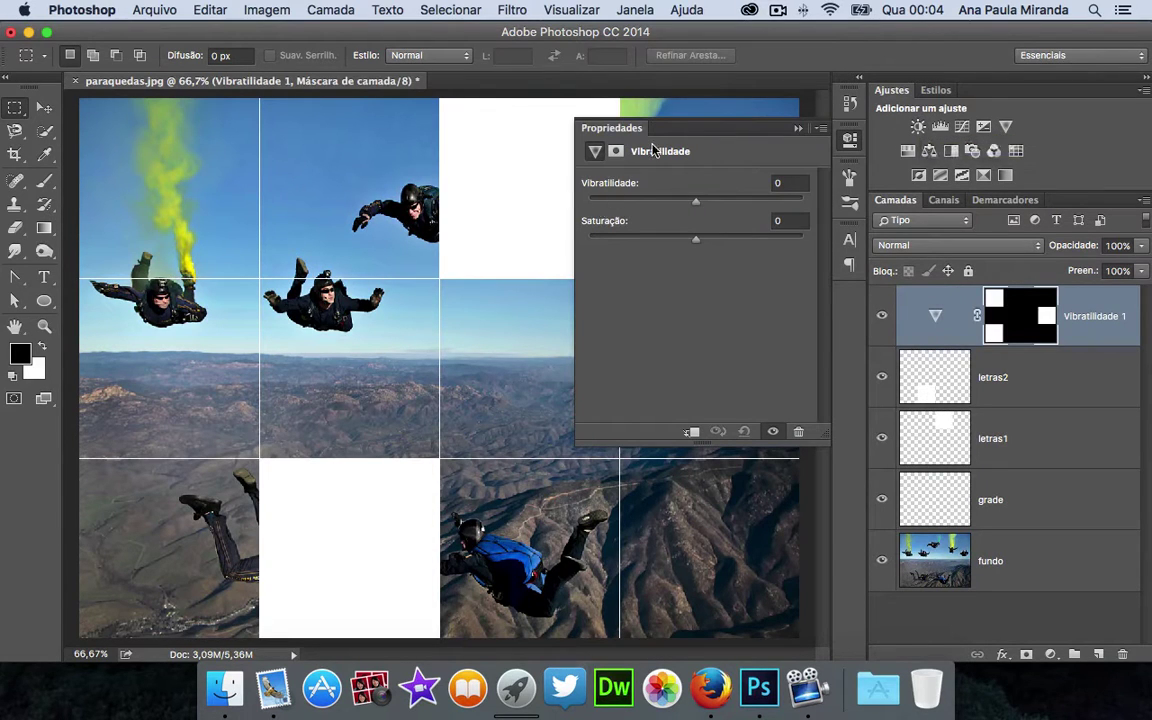
pyautogui.moveTo(697, 203); pyautogui.dragTo(752, 203)
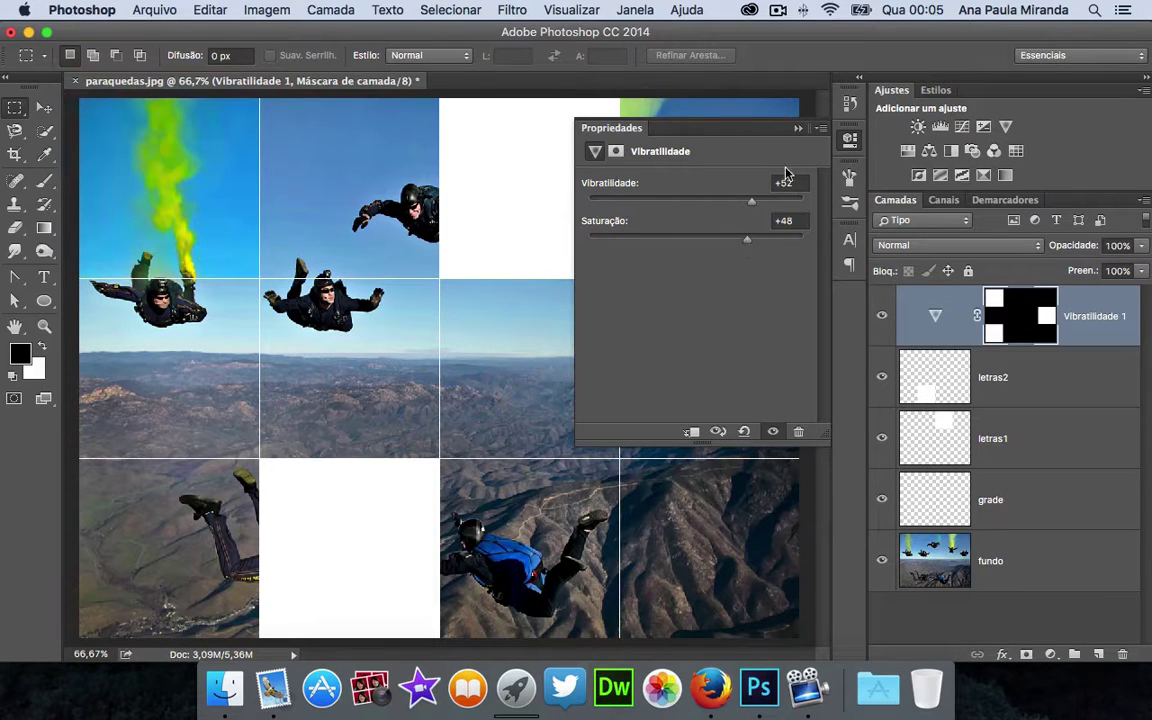
pyautogui.click(797, 128)
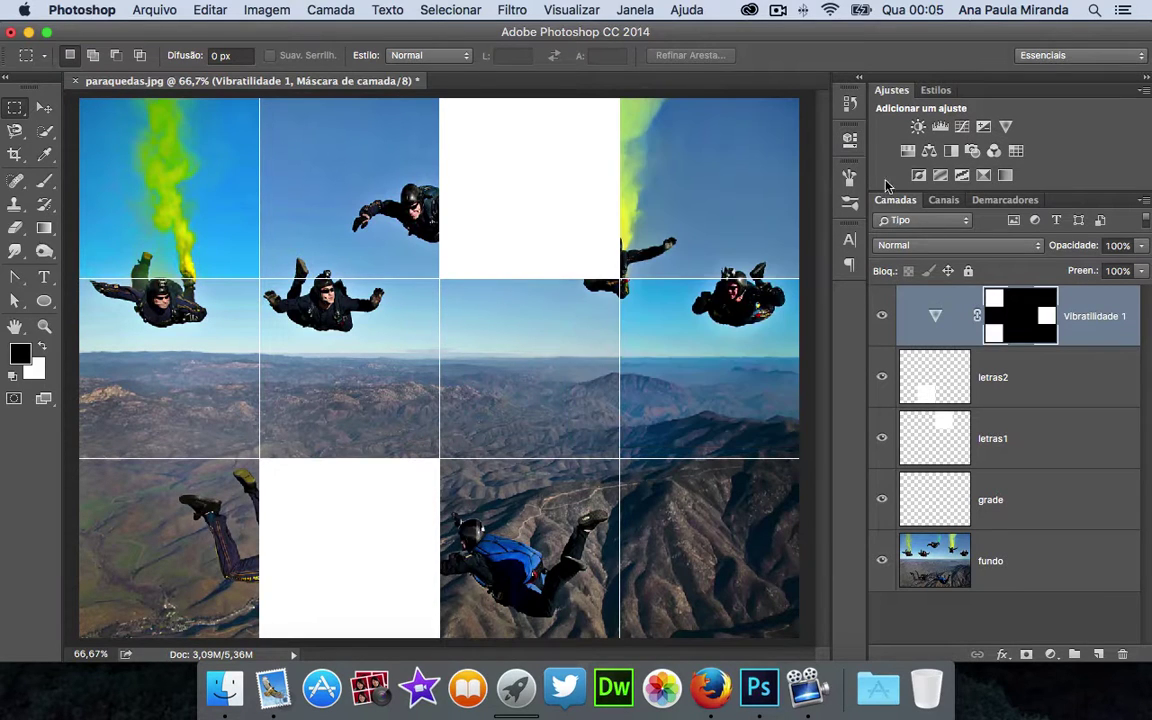
# Compare the image with and without the Vibrance adjustment, and raise its vibrance and saturation further, close to their maximum
pyautogui.click(882, 317)
pyautogui.click(882, 317)
pyautogui.doubleClick(901, 306)
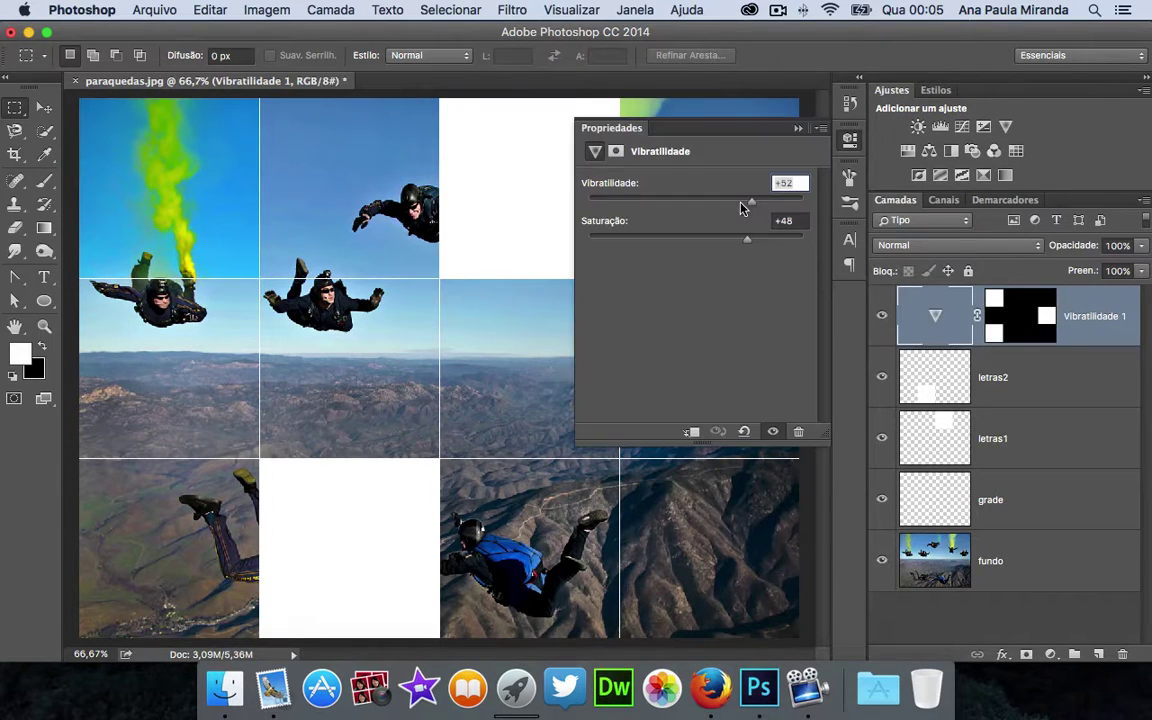
pyautogui.moveTo(752, 203); pyautogui.dragTo(791, 203)
pyautogui.click(783, 248)
pyautogui.click(797, 128)
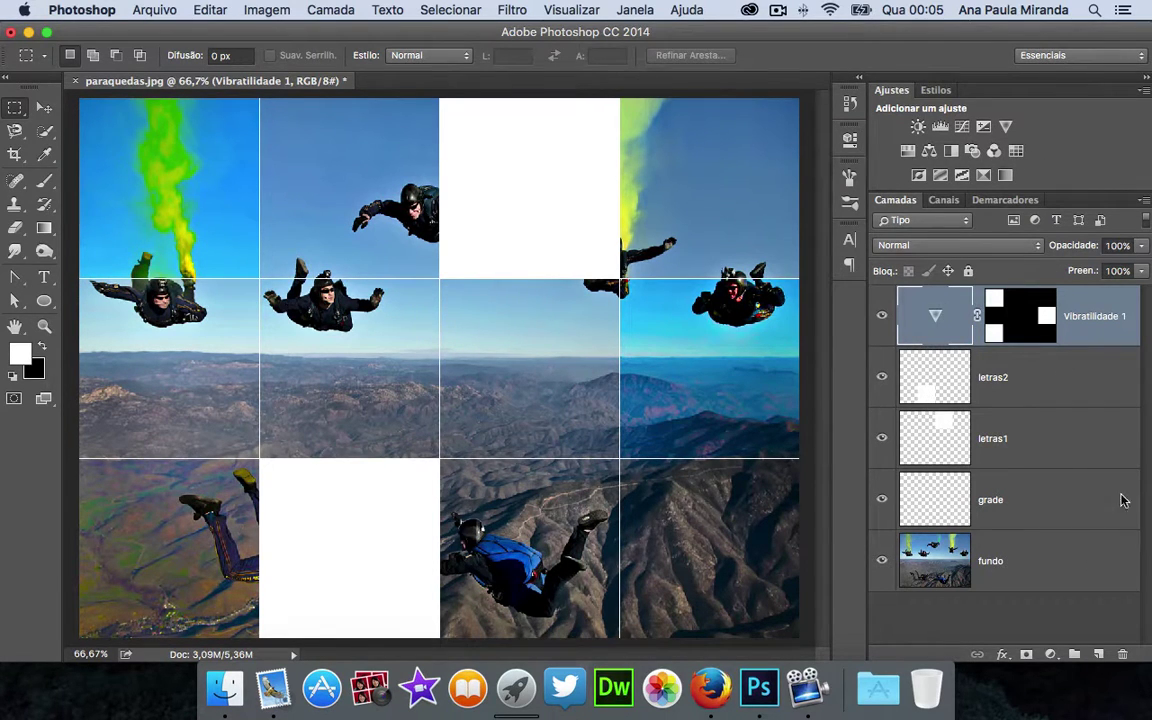
# Add a Black & White adjustment layer directly above the fundo layer, with reds at 2 and the tint option enabled
pyautogui.click(1030, 560)
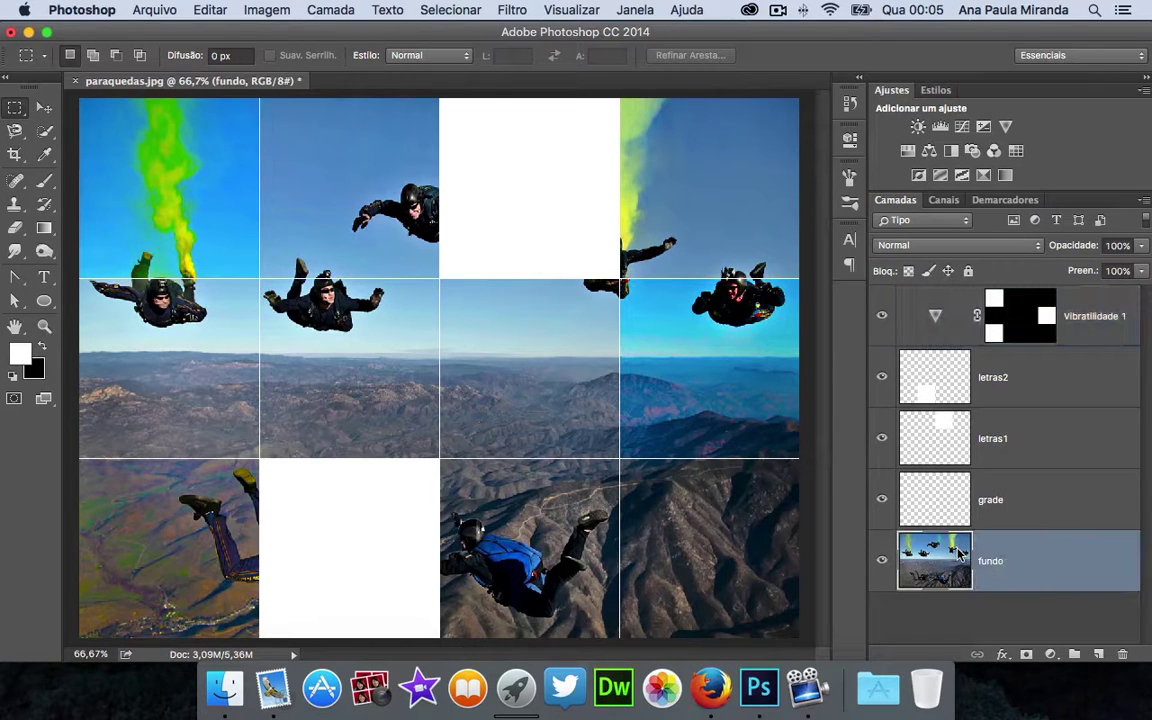
pyautogui.click(952, 152)
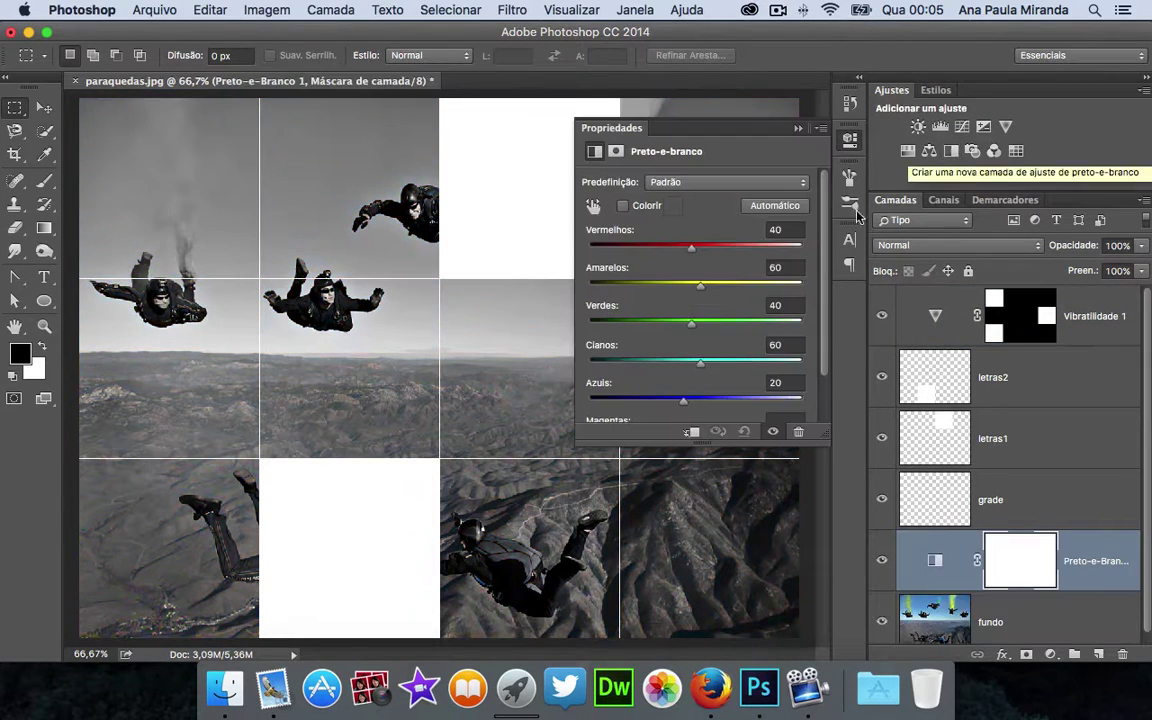
pyautogui.moveTo(691, 247)
pyautogui.mouseDown()
pyautogui.moveTo(757, 255)
pyautogui.moveTo(677, 249)
pyautogui.mouseUp()
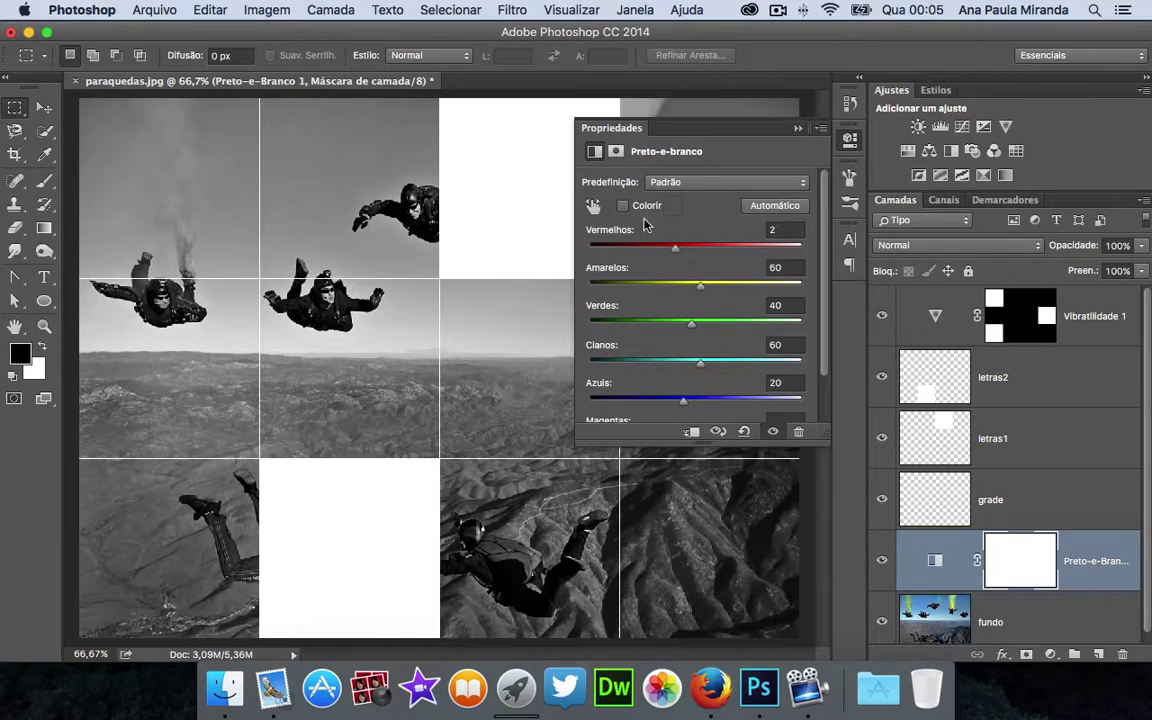
pyautogui.click(625, 207)
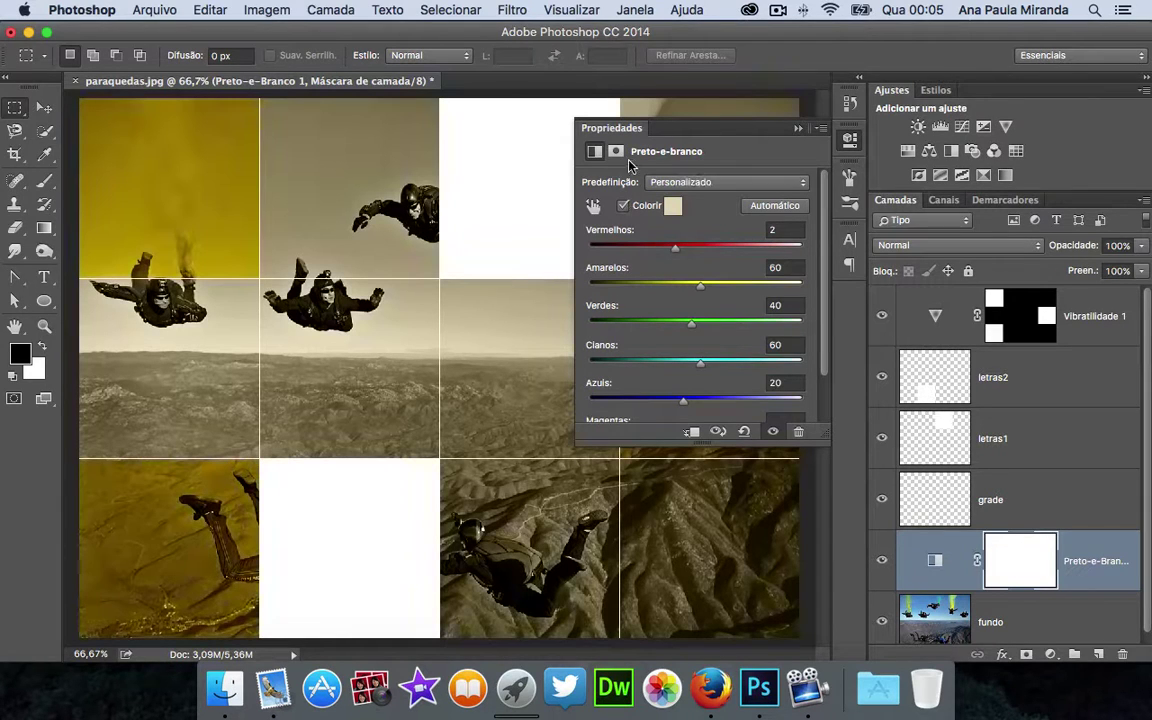
pyautogui.click(797, 129)
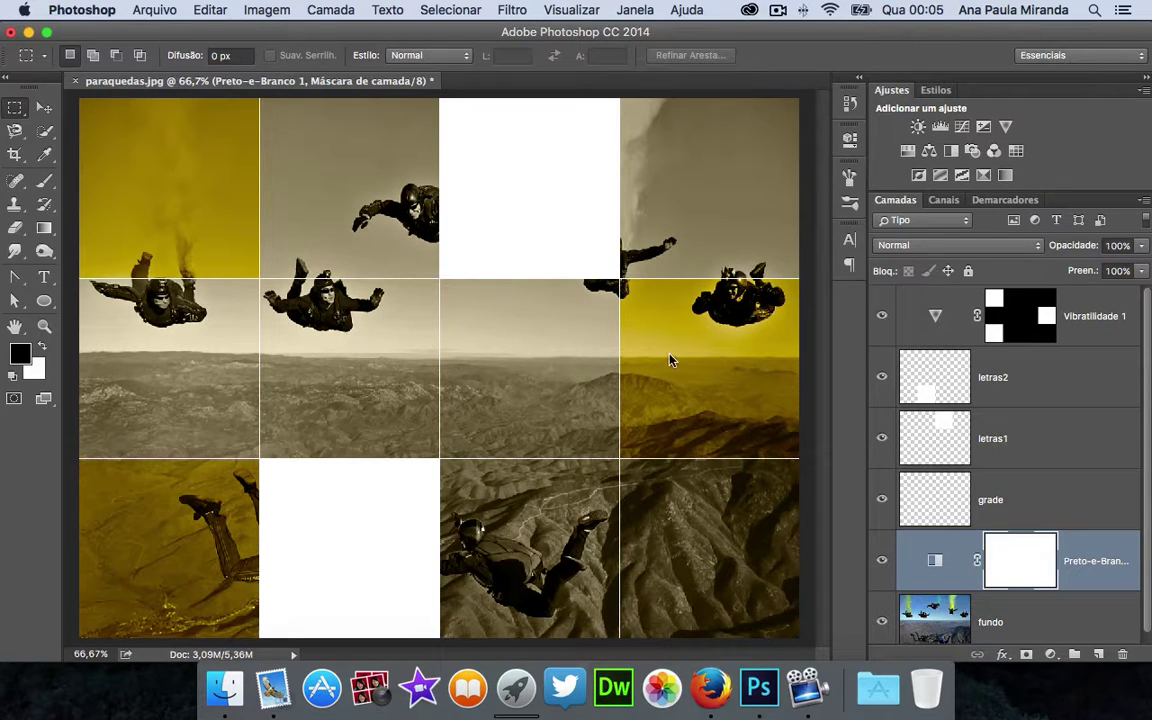
pyautogui.moveTo(1148, 408); pyautogui.dragTo(1150, 468)
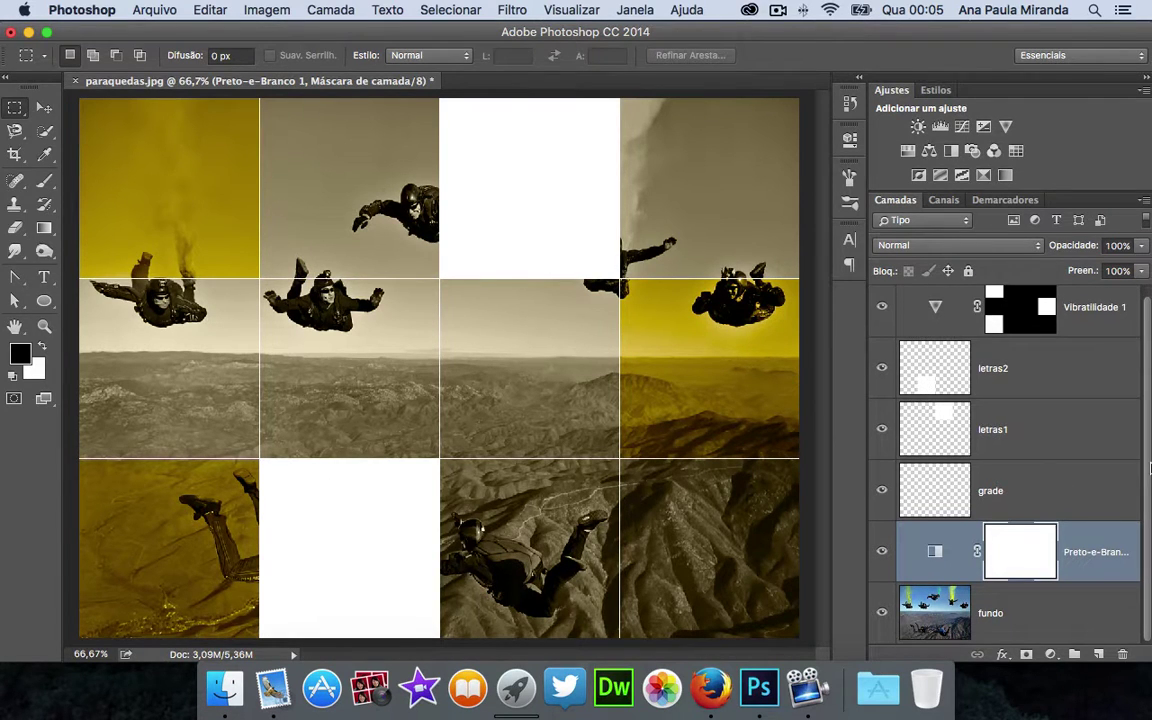
pyautogui.click(968, 300)
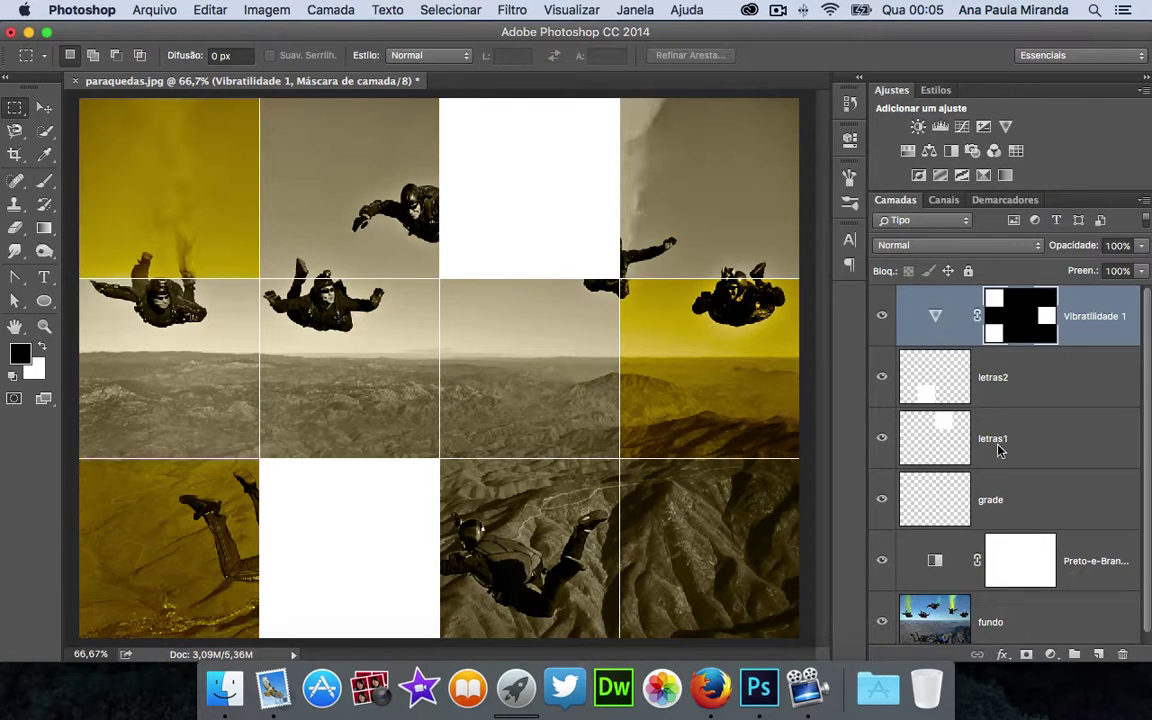
pyautogui.click(935, 438)
pyautogui.click(1030, 330)
pyautogui.click(882, 316)
# Reopen the Black & White adjustment's settings and set yellows to -129 and reds to 161
pyautogui.click(1080, 558)
pyautogui.scroll(-1, 1000, 555)
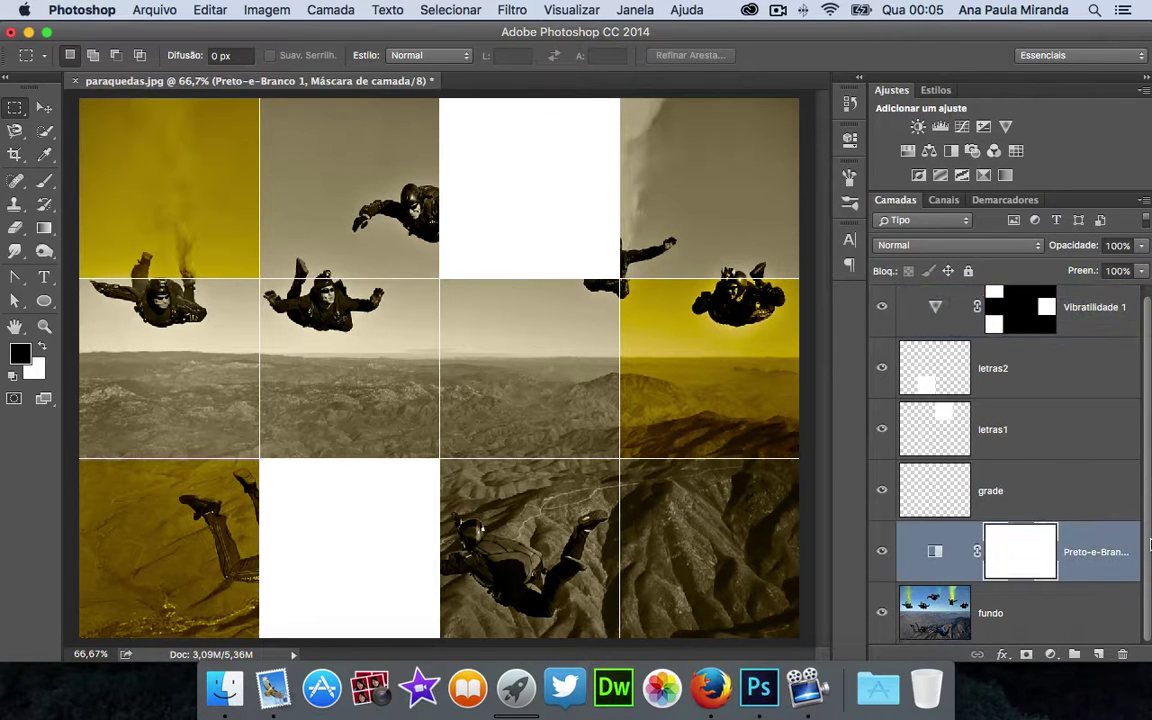
pyautogui.doubleClick(935, 553)
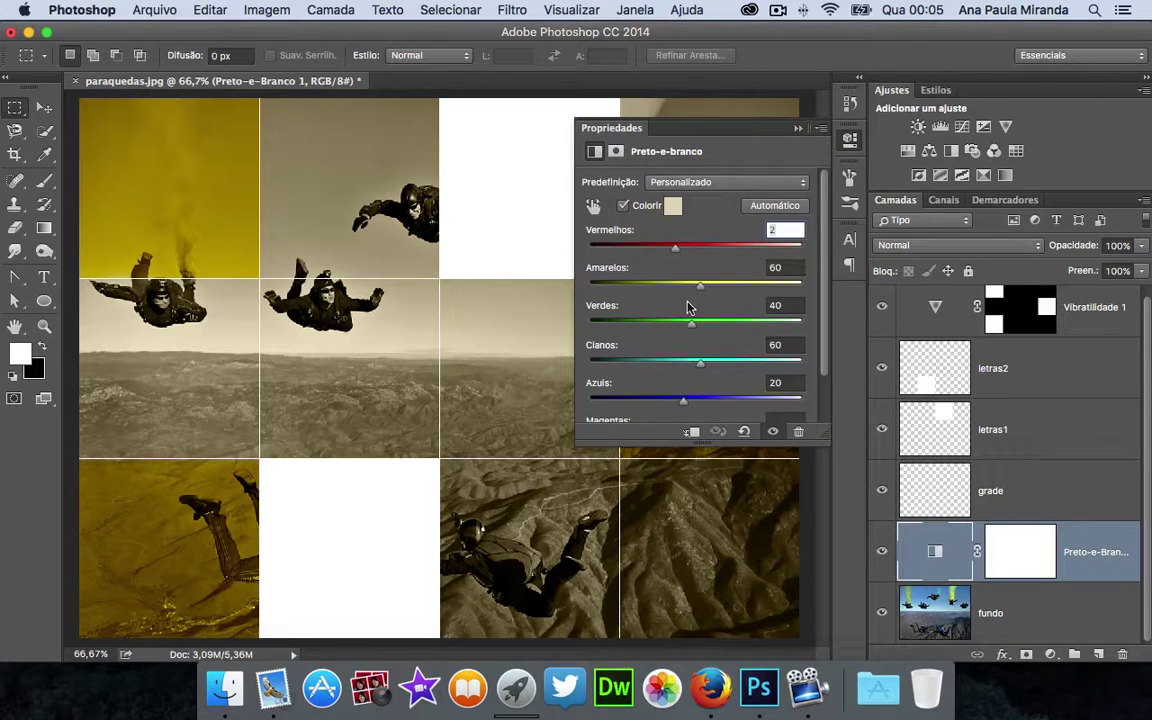
pyautogui.moveTo(697, 284); pyautogui.dragTo(617, 290)
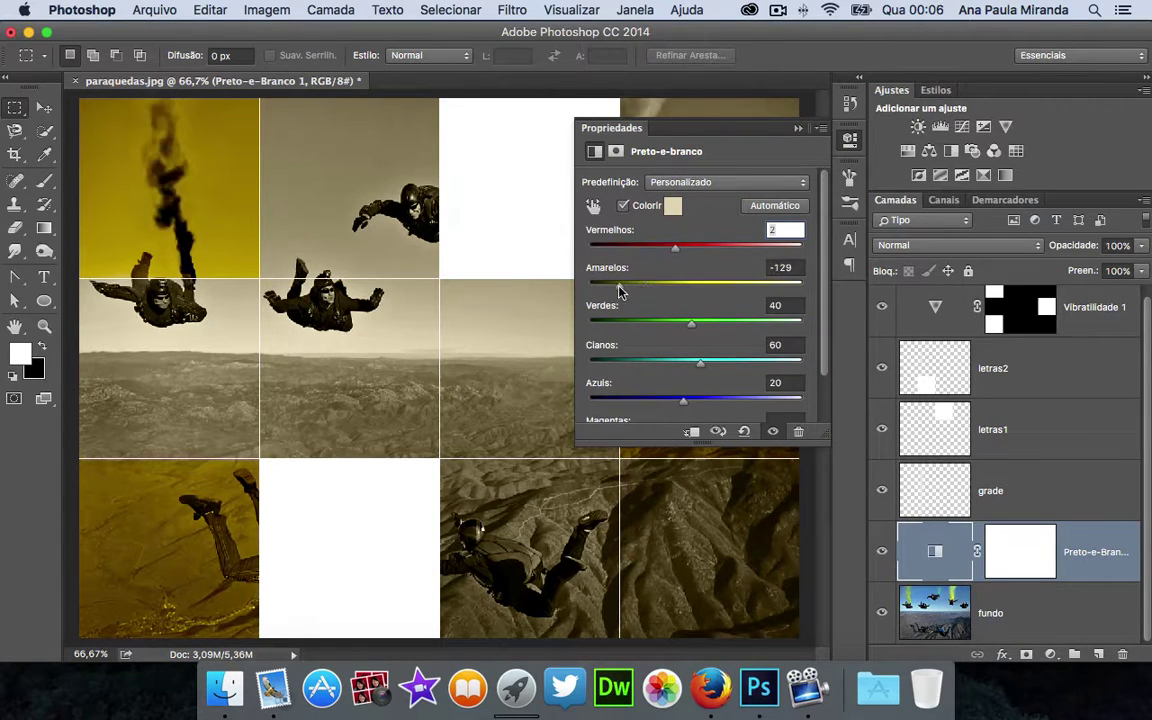
pyautogui.moveTo(673, 252); pyautogui.dragTo(743, 252)
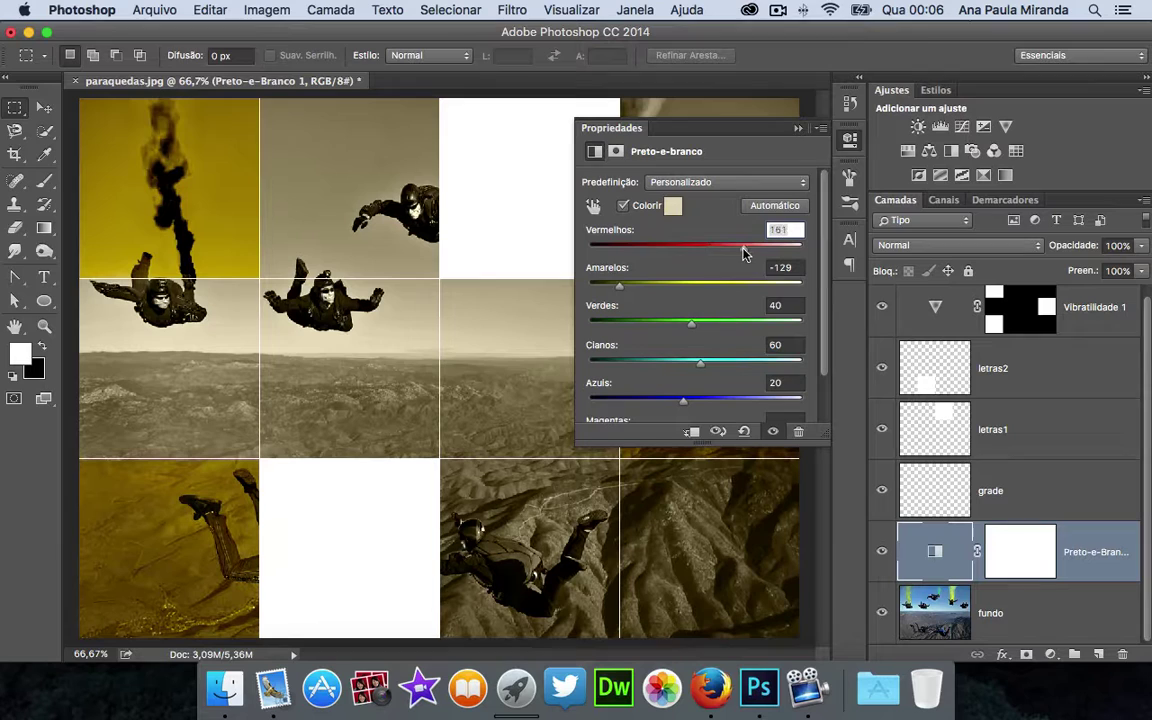
pyautogui.click(798, 128)
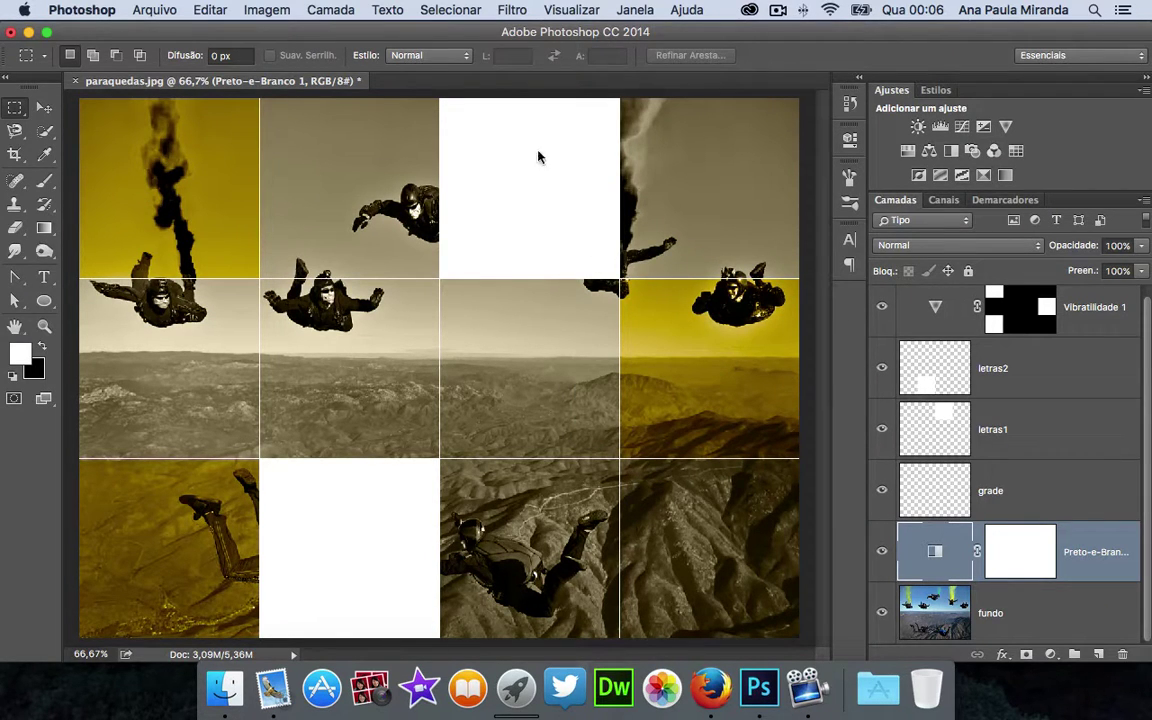
# Compare the image with the Black & White adjustment layer hidden and shown
pyautogui.click(1010, 305)
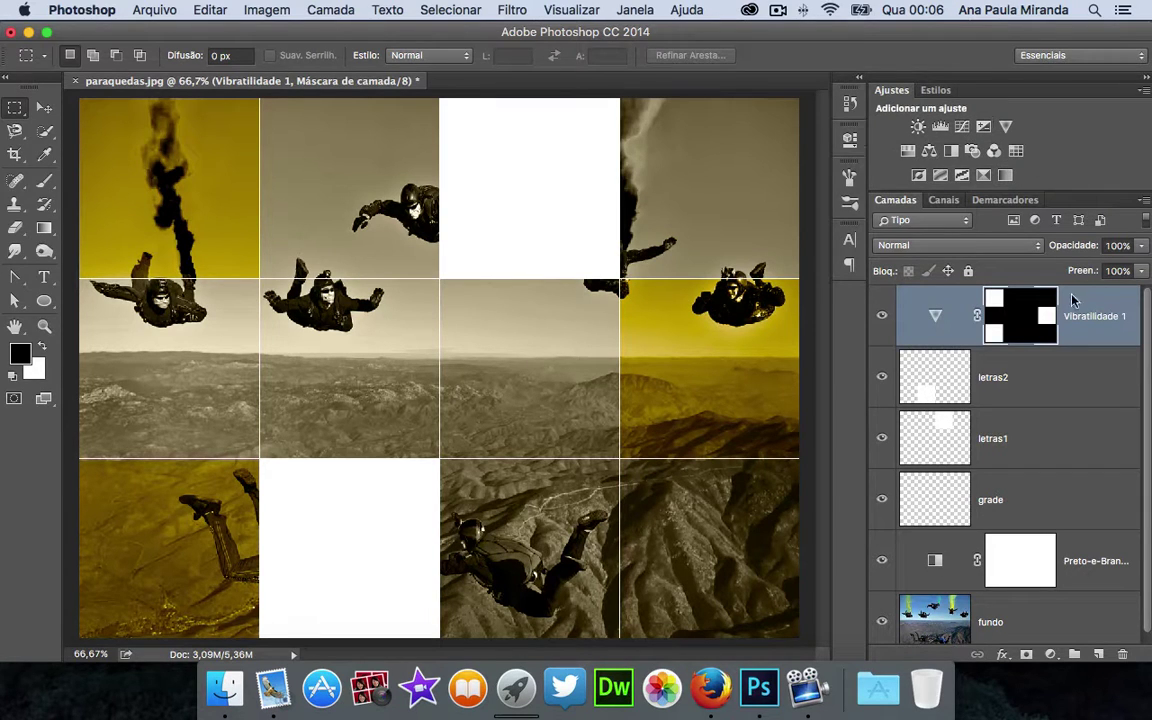
pyautogui.click(1038, 573)
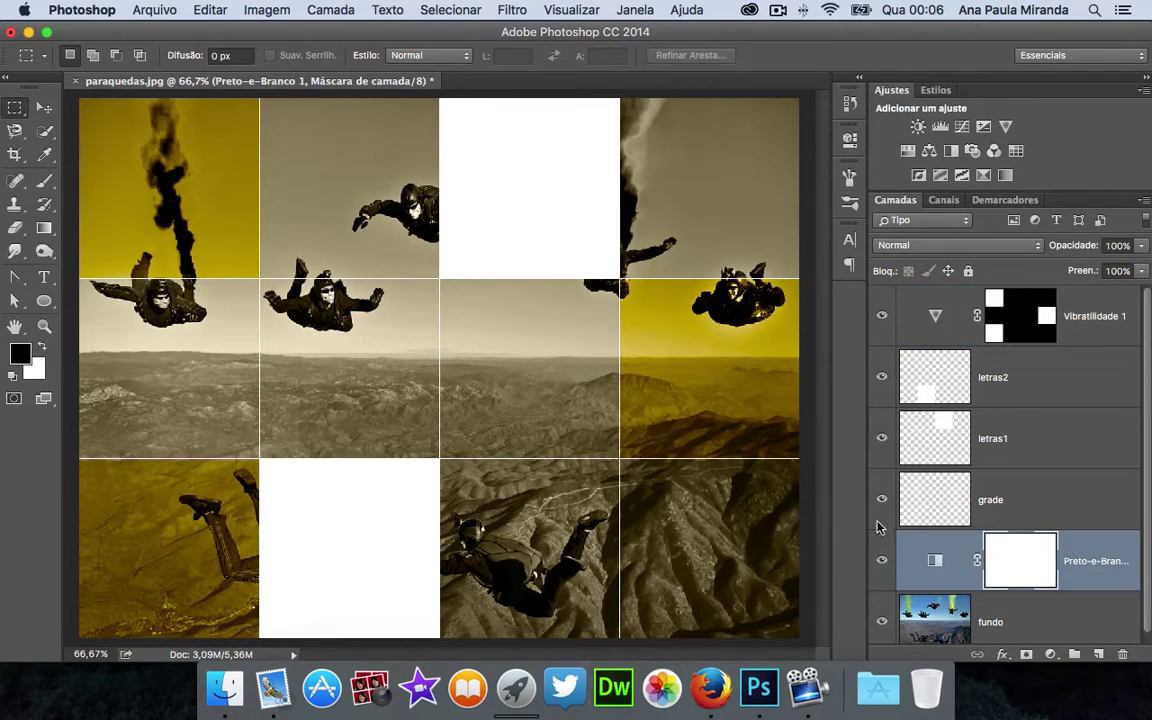
pyautogui.click(882, 562)
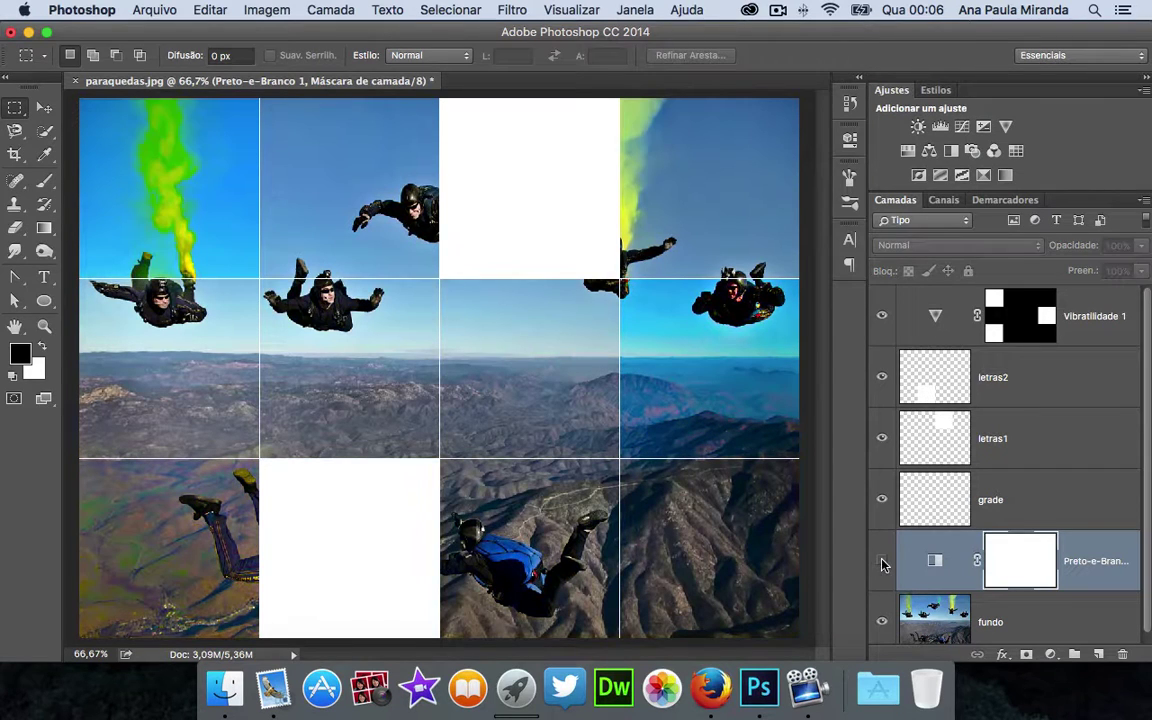
pyautogui.click(882, 562)
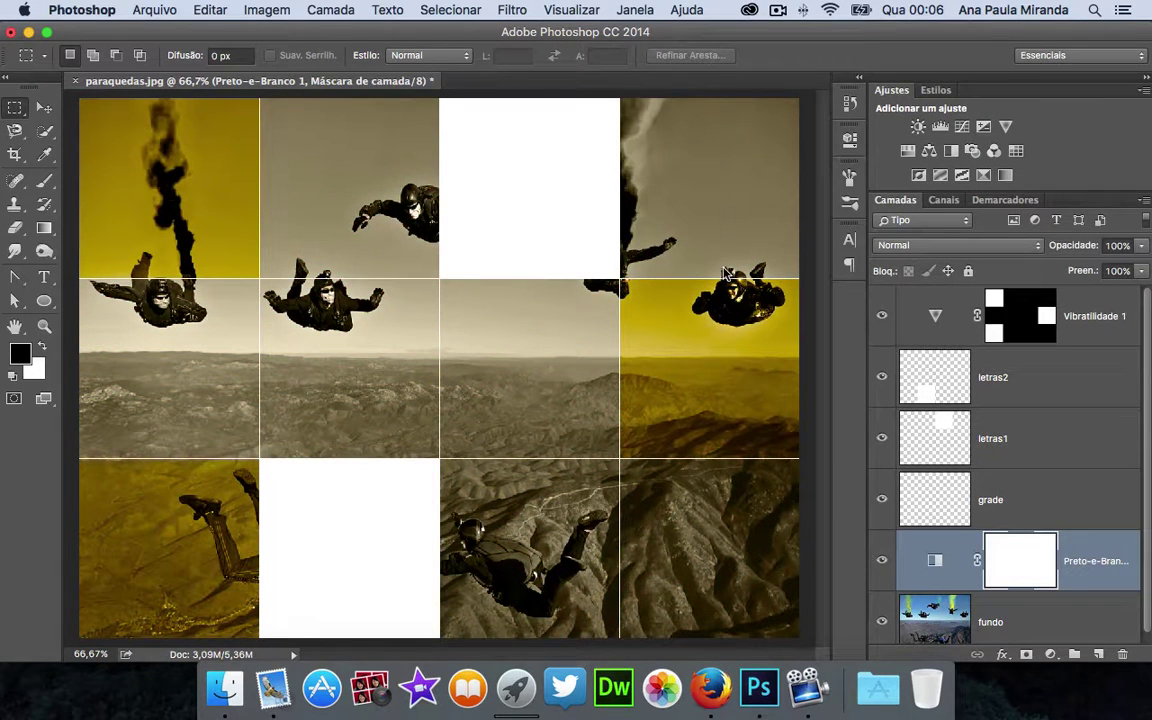
# Change the Black & White adjustment's tint colour to dark brown 463308
pyautogui.doubleClick(936, 562)
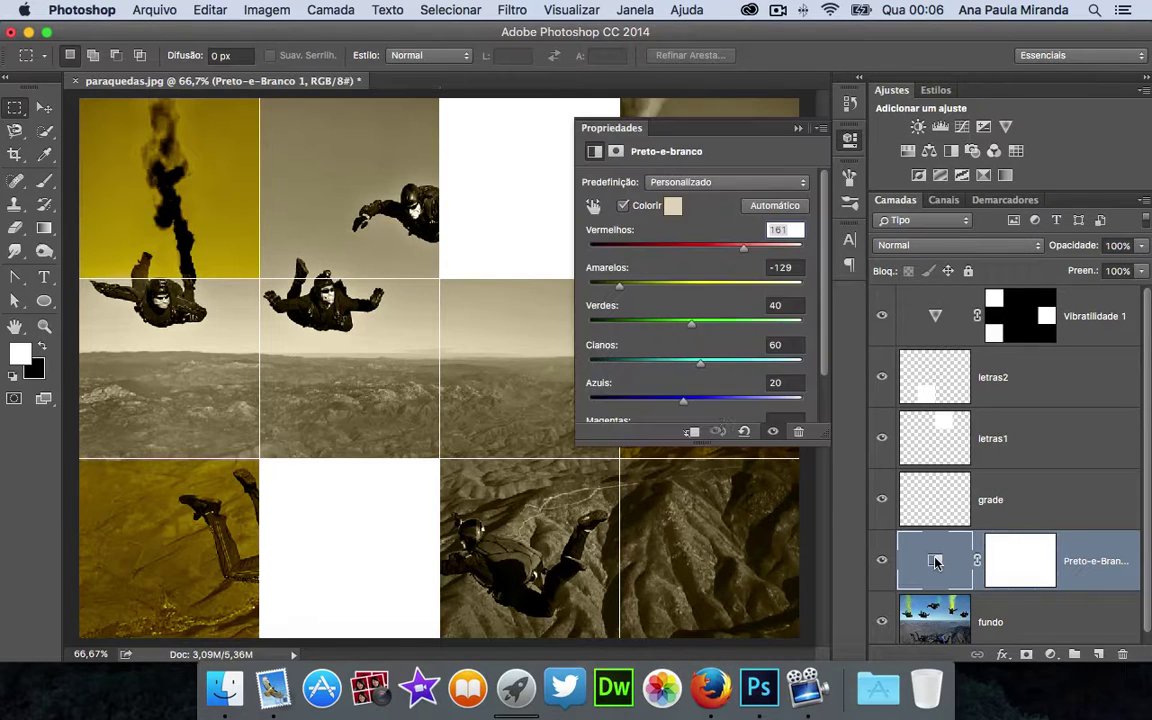
pyautogui.click(674, 206)
pyautogui.moveTo(715, 447); pyautogui.dragTo(787, 520)
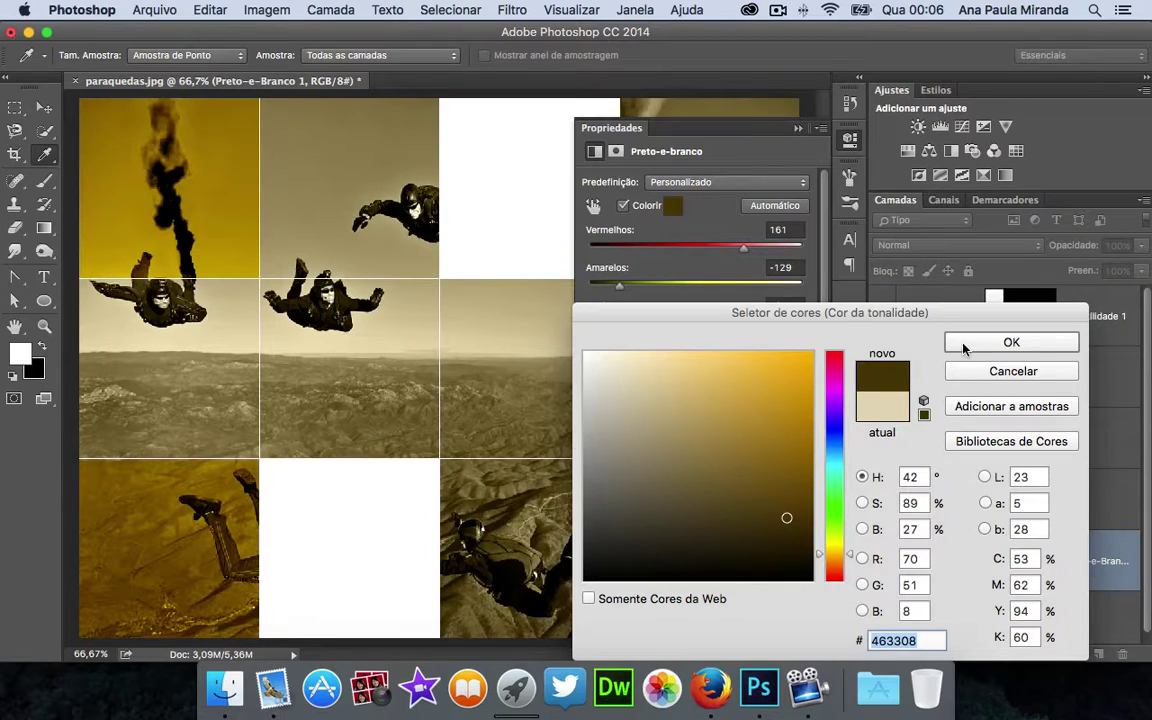
pyautogui.click(958, 342)
# Preview blue tint colours 02317f and 6f91c8 on the Black & White adjustment without keeping them, and close its settings
pyautogui.click(674, 206)
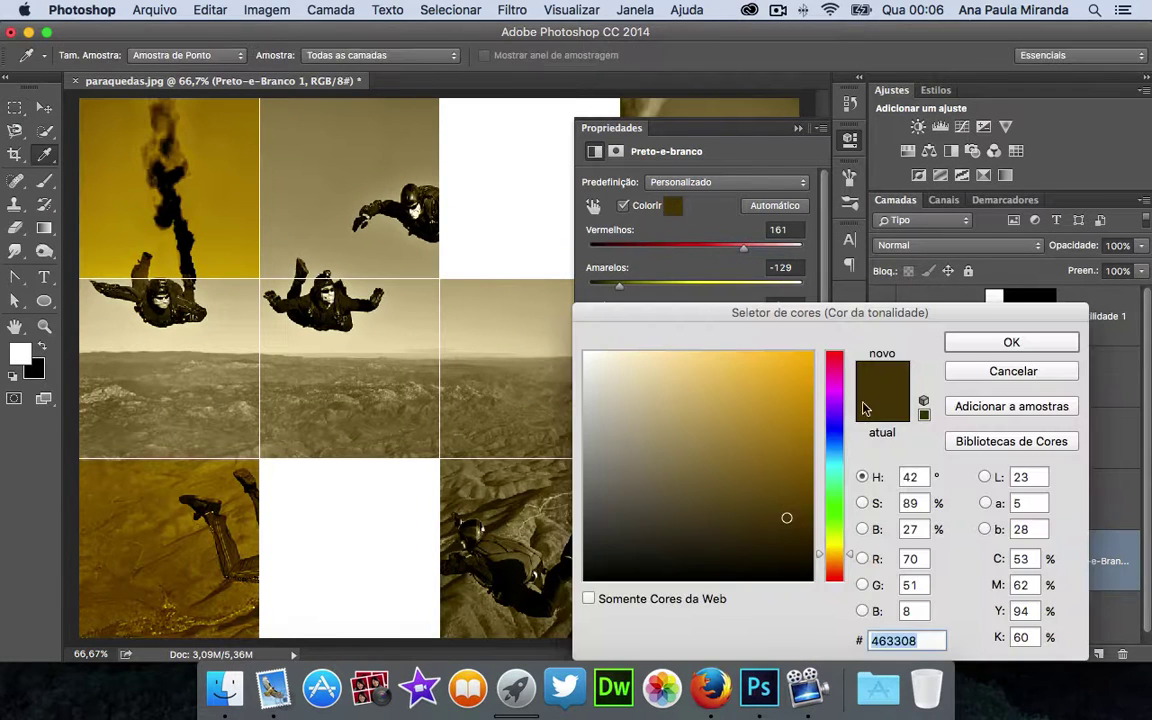
pyautogui.click(828, 444)
pyautogui.click(810, 470)
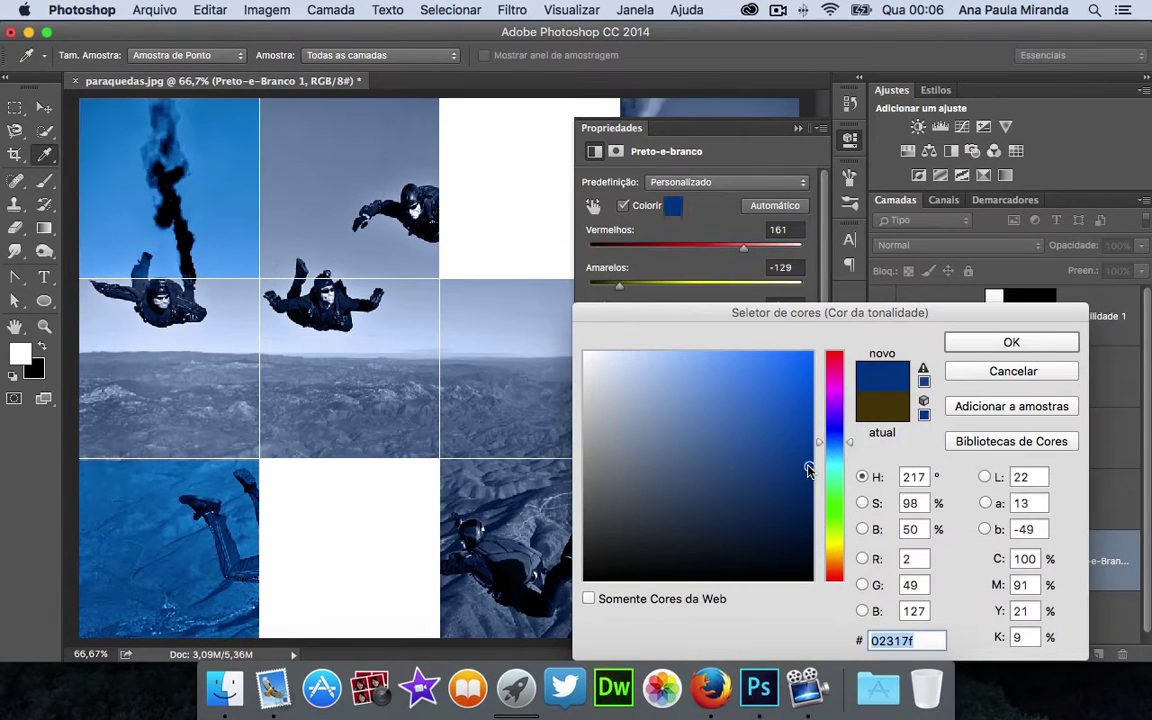
pyautogui.click(684, 401)
pyautogui.click(1013, 371)
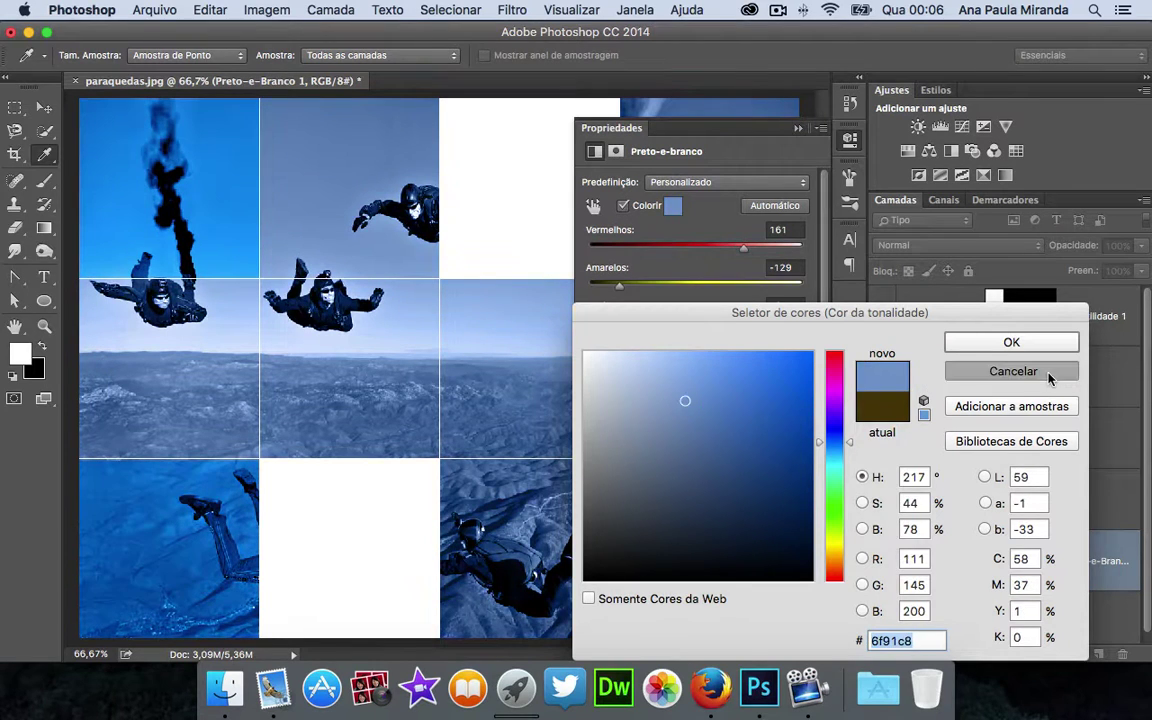
pyautogui.click(798, 129)
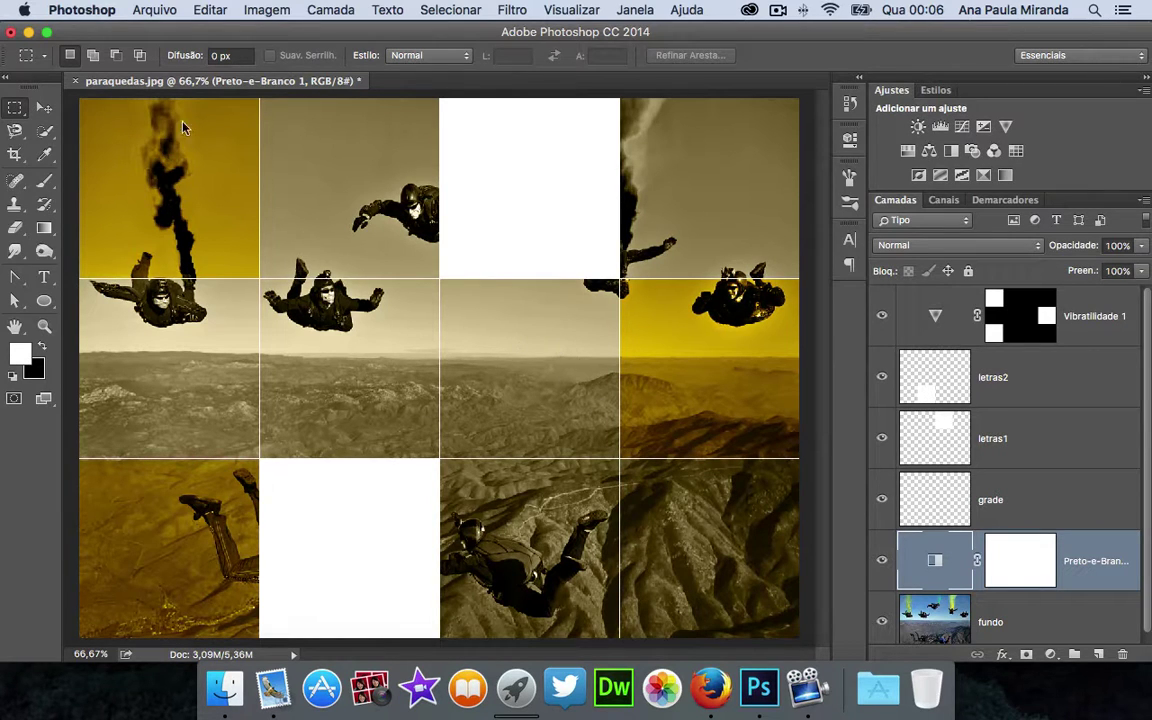
# Make letras2 the active layer and set the Type tool's text colour to a dark brown matching the image's tint
pyautogui.click(44, 107)
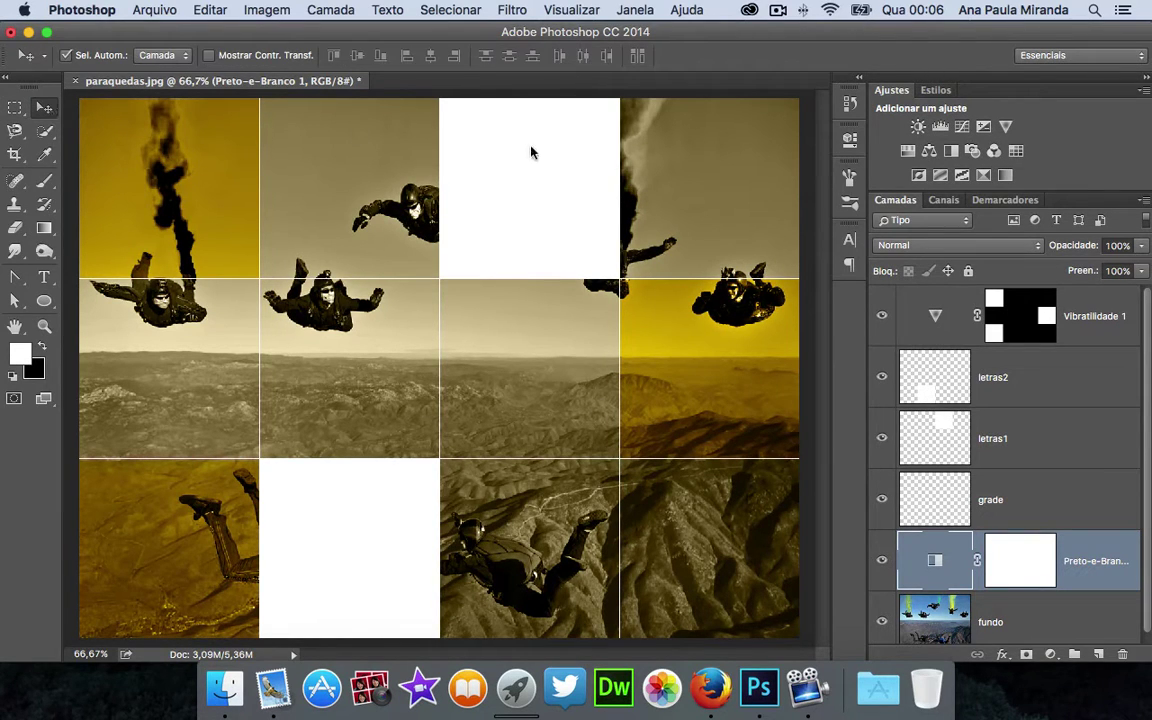
pyautogui.click(1080, 386)
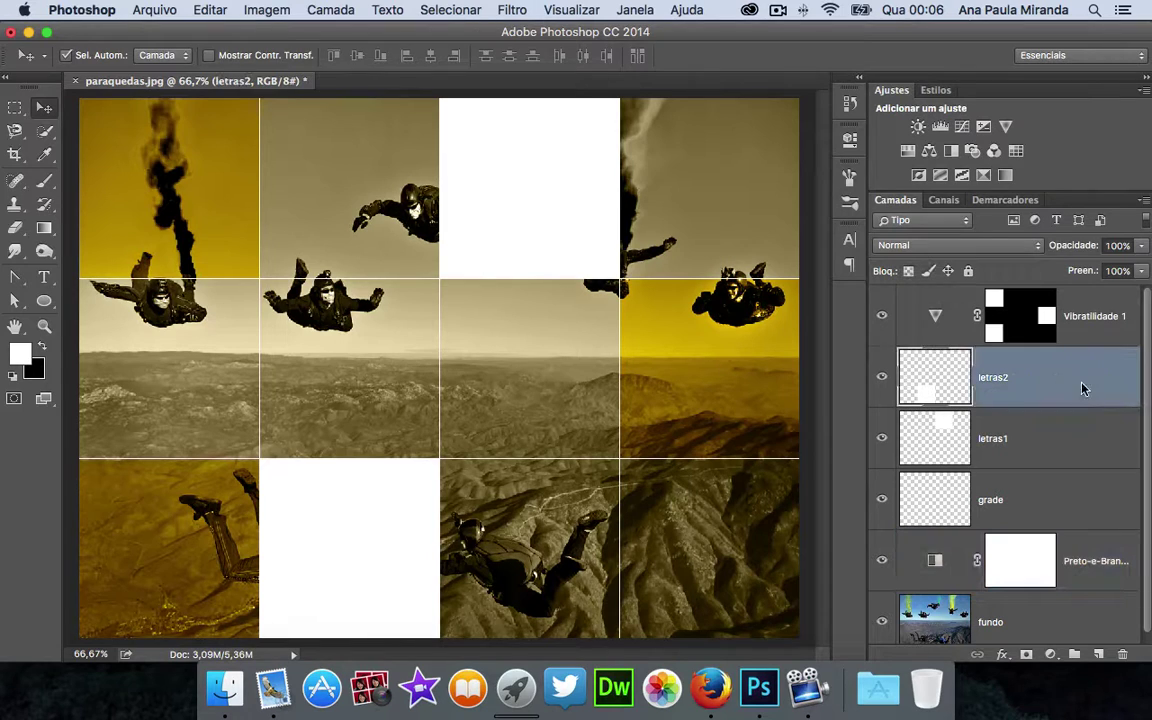
pyautogui.click(1030, 440)
pyautogui.click(1026, 381)
pyautogui.click(44, 277)
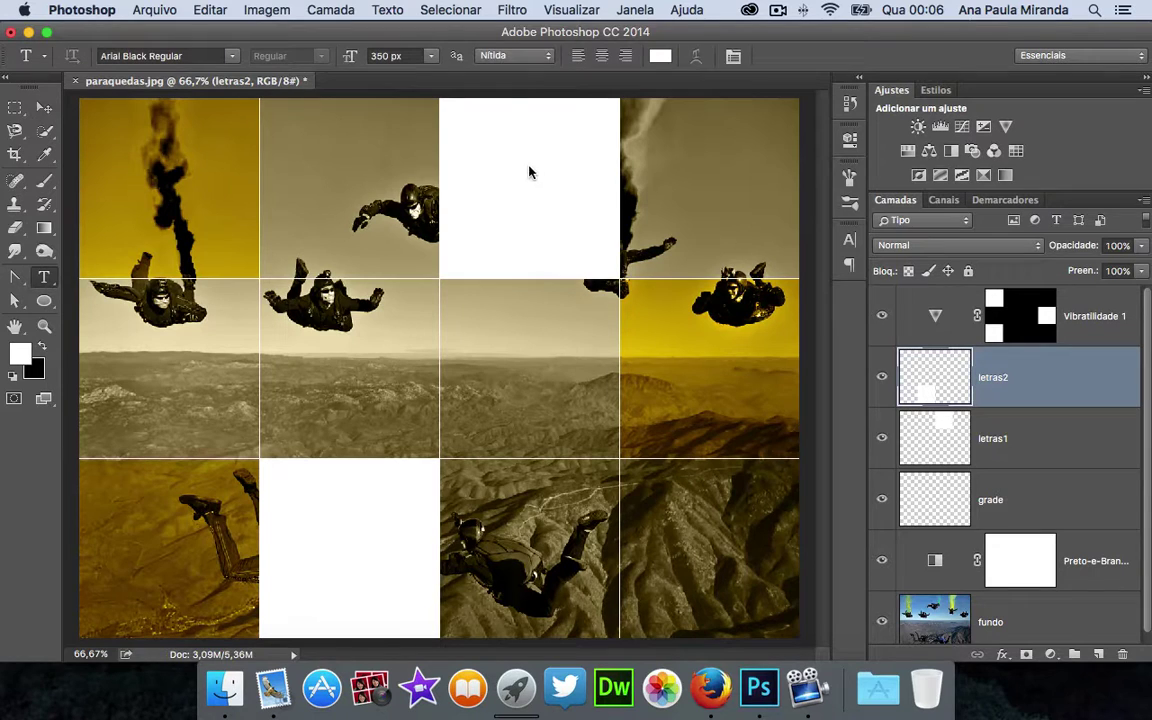
pyautogui.click(660, 56)
pyautogui.click(700, 153)
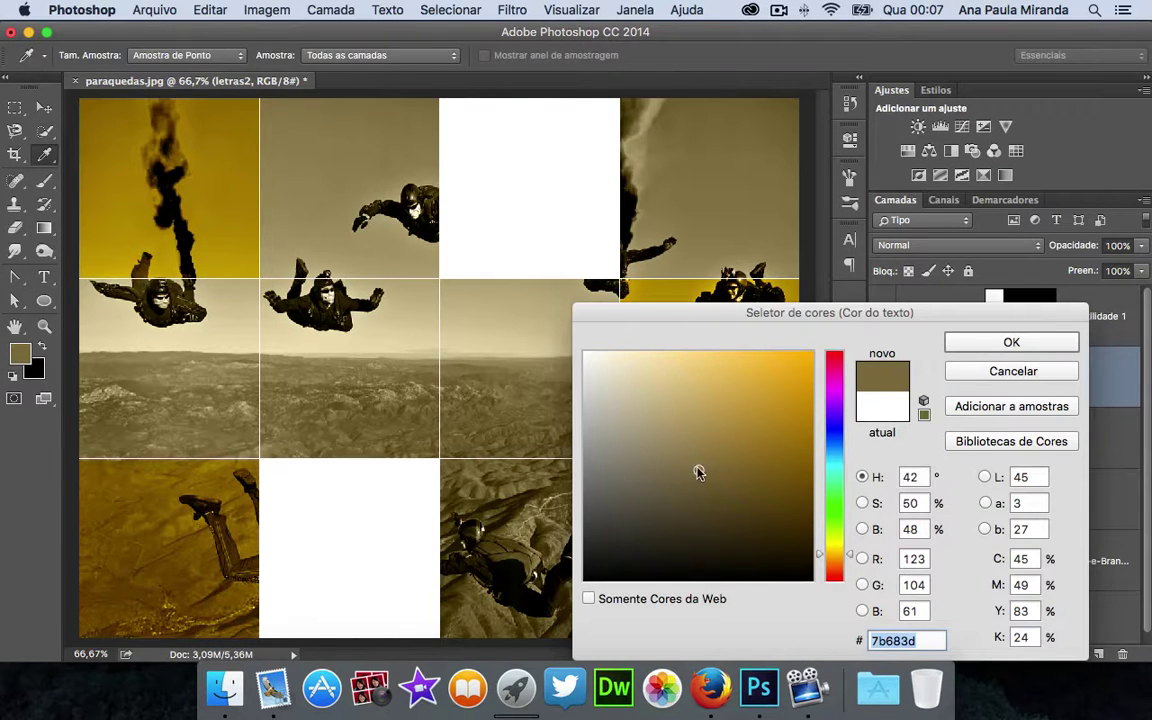
pyautogui.moveTo(700, 473); pyautogui.dragTo(782, 512)
pyautogui.click(958, 341)
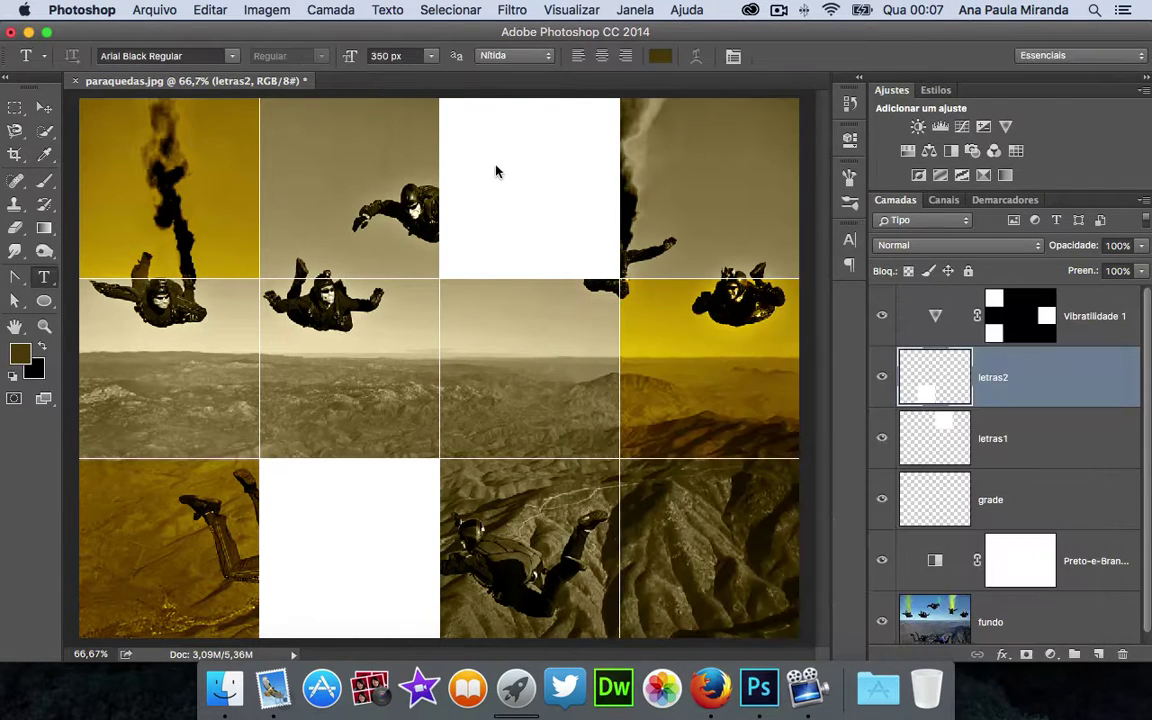
# Add the text "teste" at 72 px in the white square of the grid's first row and centre it horizontally there
pyautogui.click(488, 168)
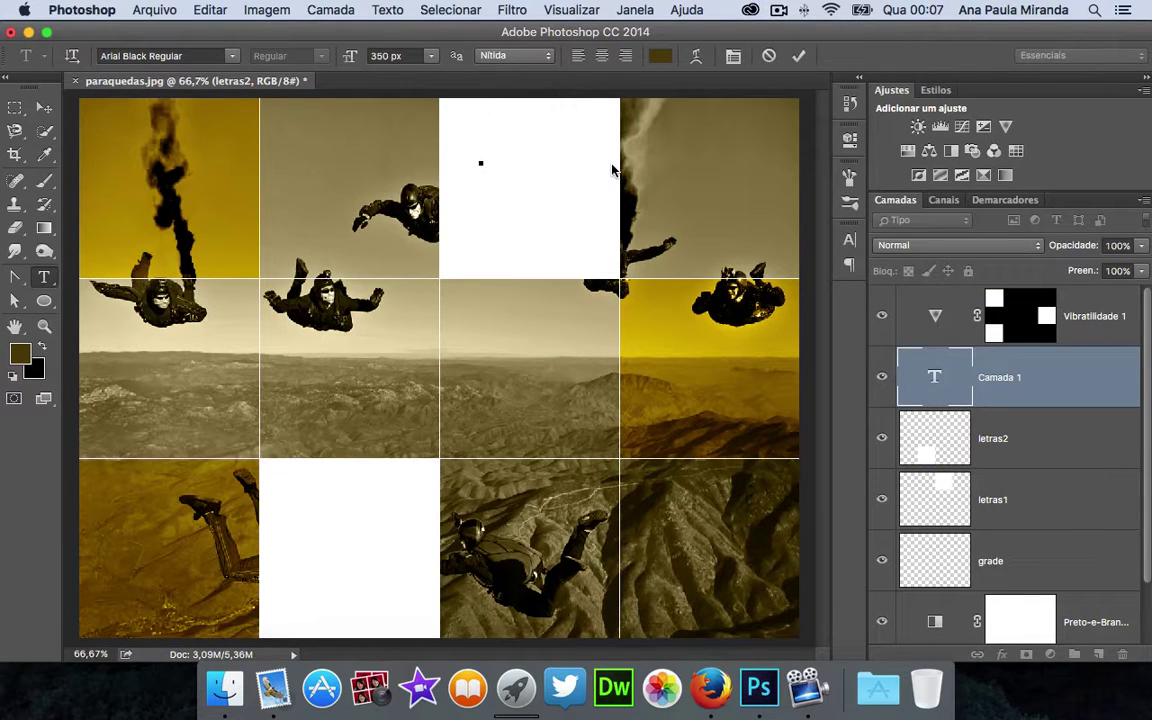
pyautogui.write('tes')
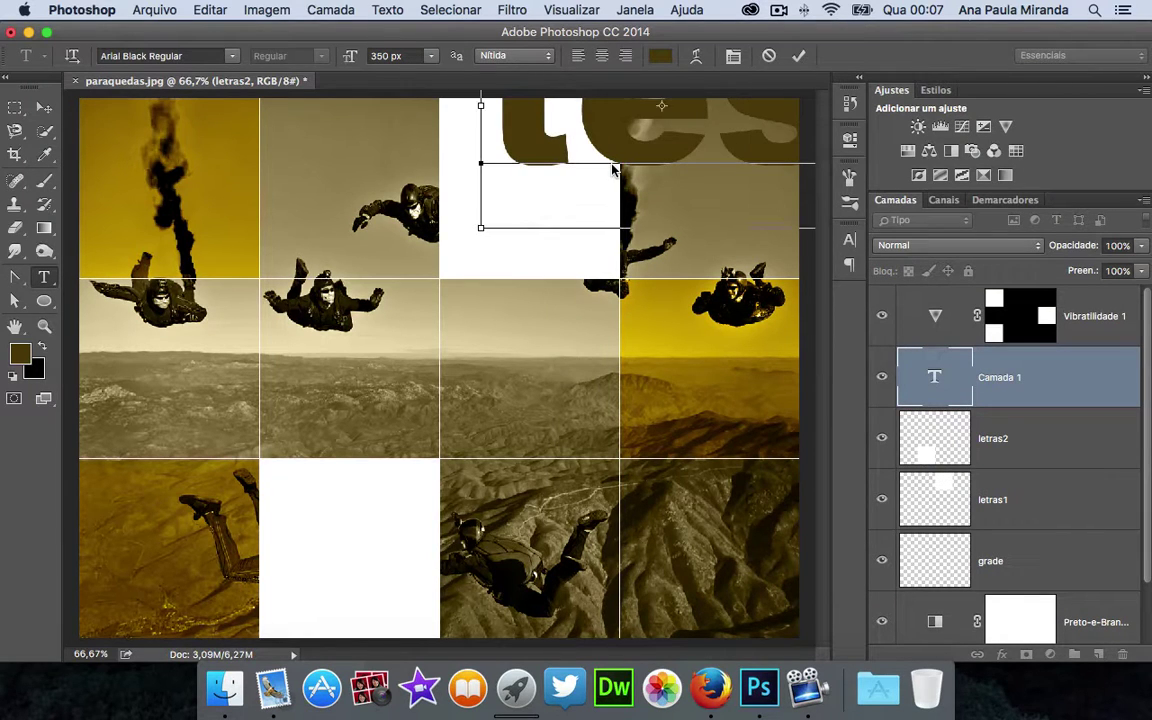
pyautogui.press('super+a')
pyautogui.click(419, 58)
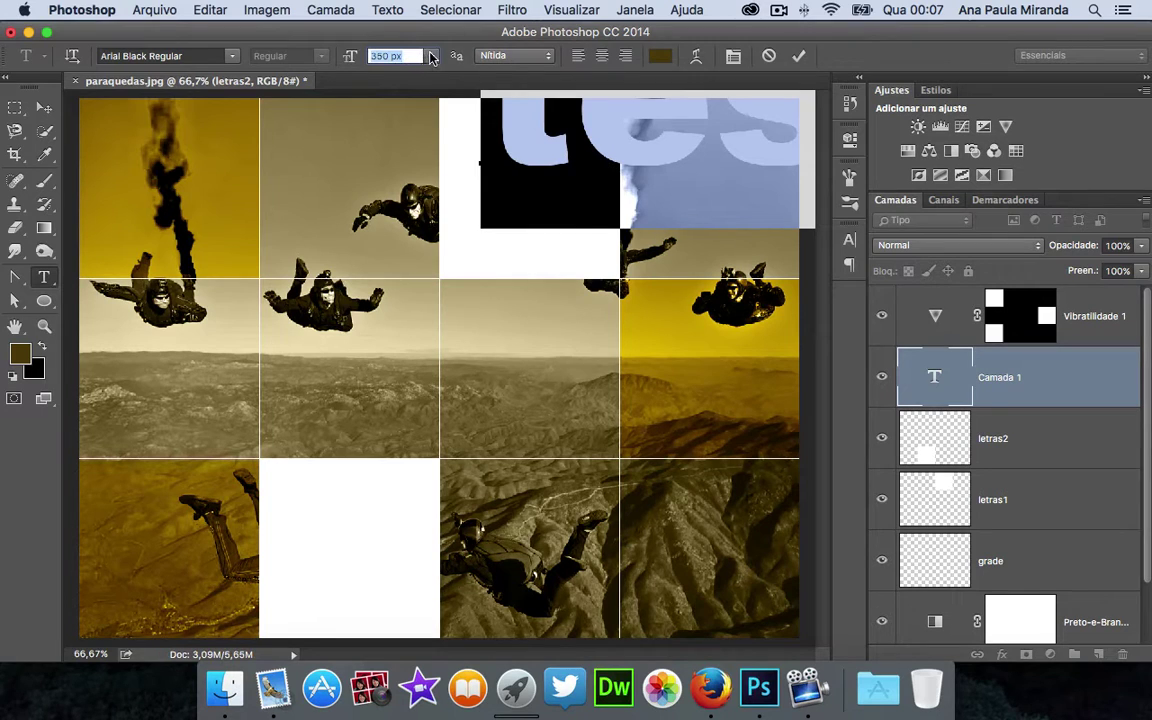
pyautogui.click(431, 56)
pyautogui.click(404, 270)
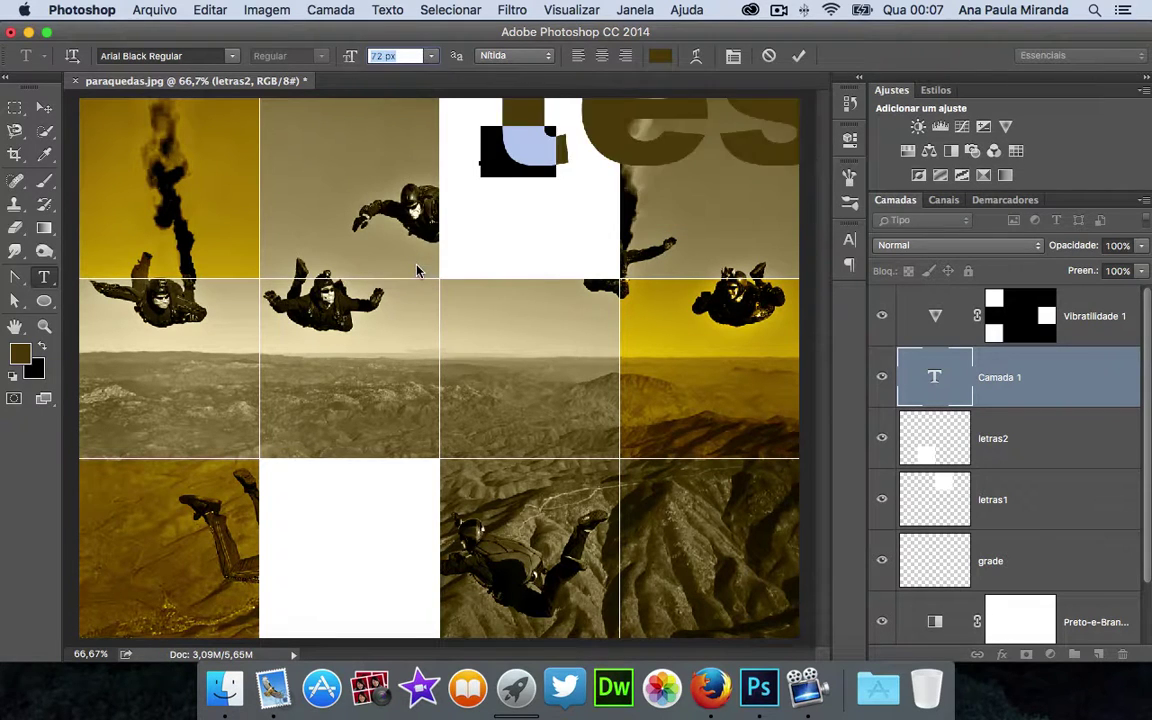
pyautogui.click(603, 160)
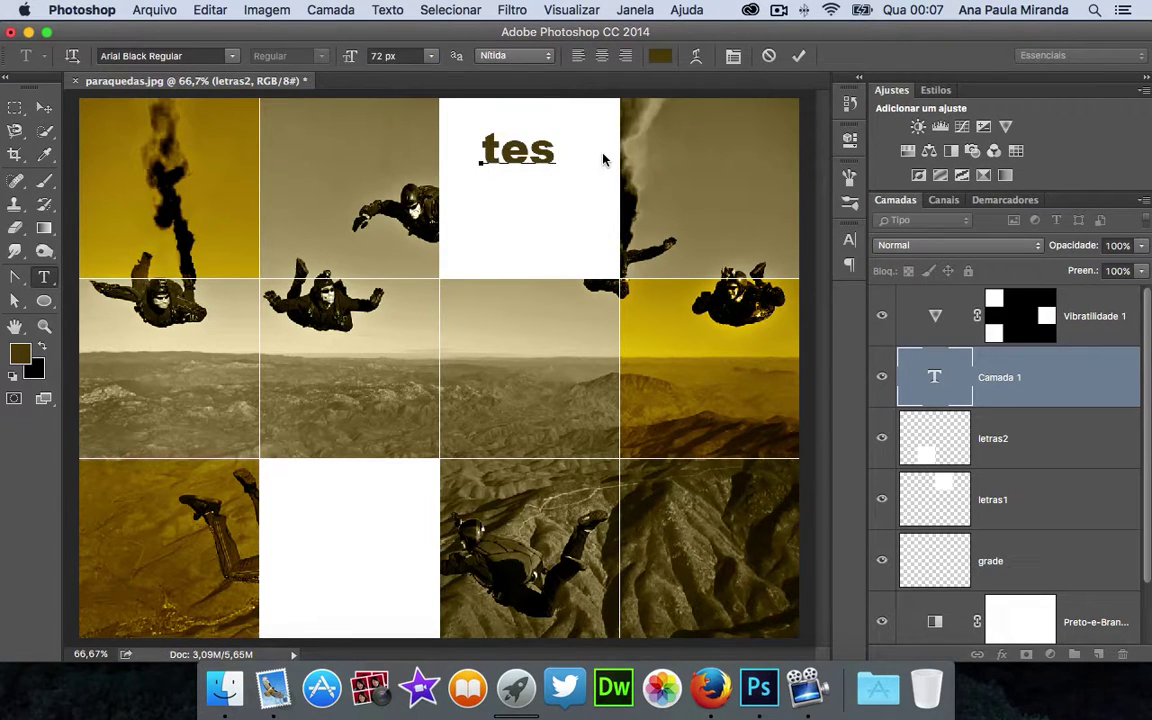
pyautogui.write('te')
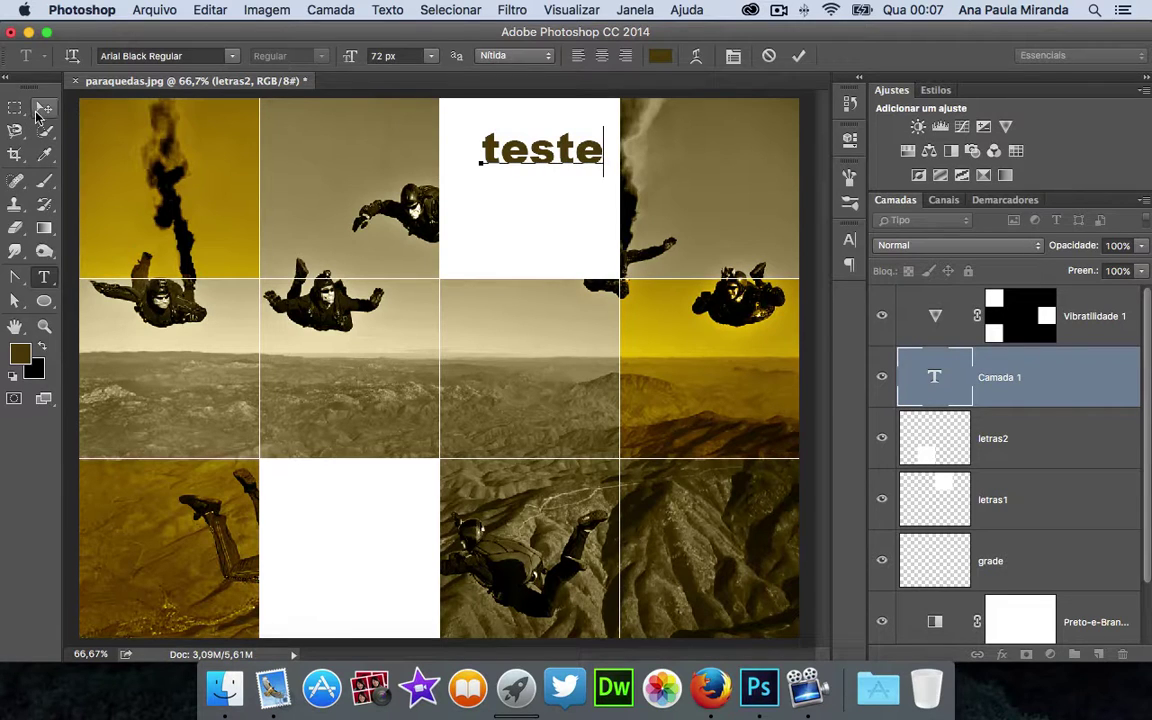
pyautogui.click(41, 110)
pyautogui.moveTo(577, 152); pyautogui.dragTo(563, 169)
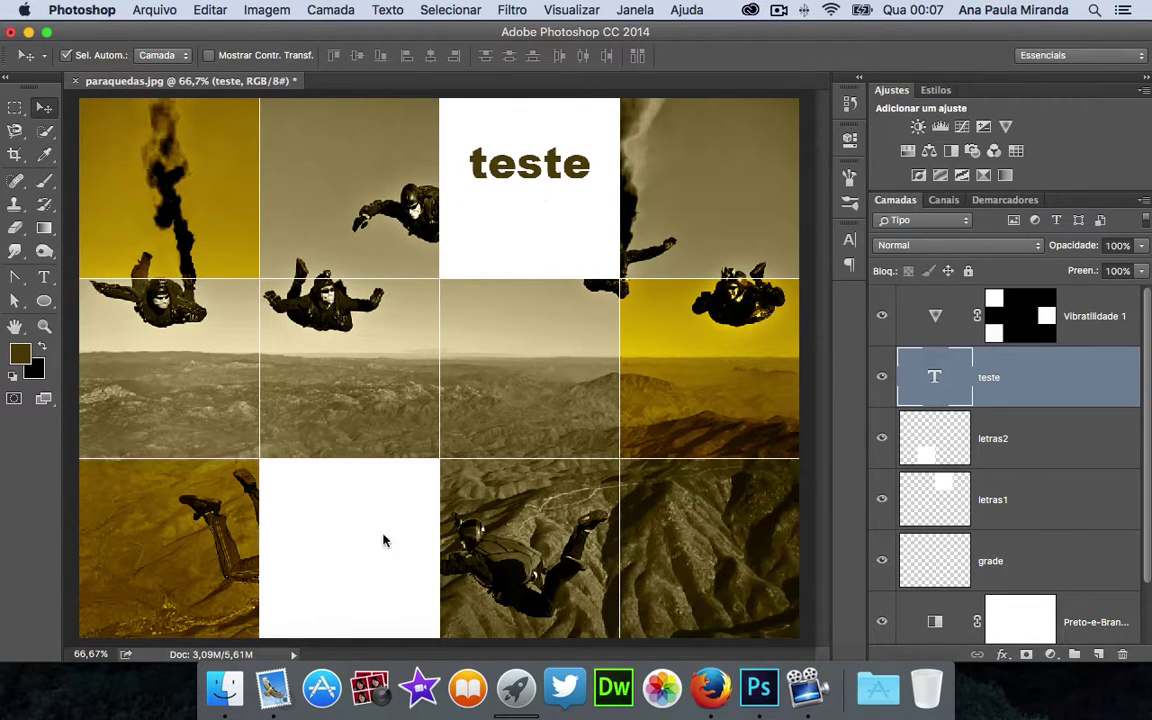